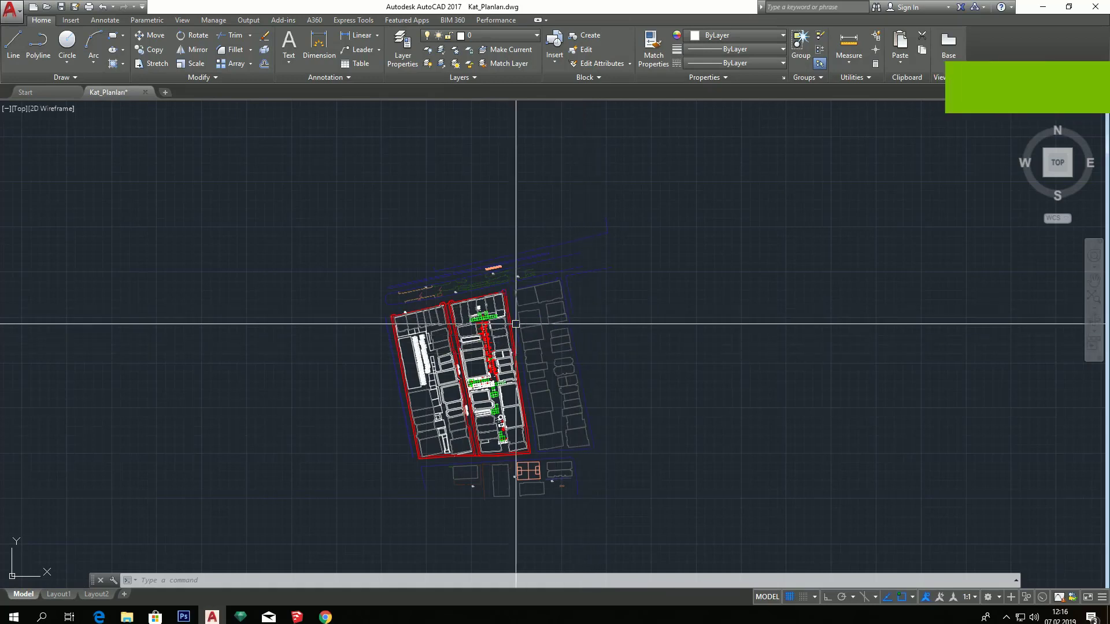
Look over the red-bordered site plan, then zoom out to show the five framed floor-plan panels
scroll(496, 365, up, 2)
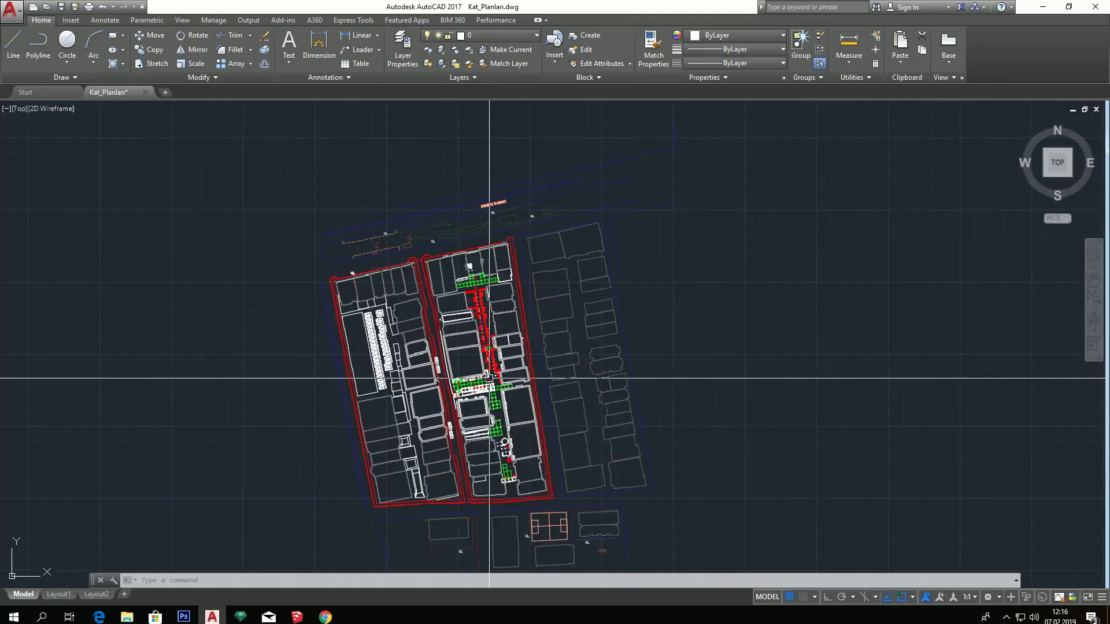
scroll(496, 365, up, 2)
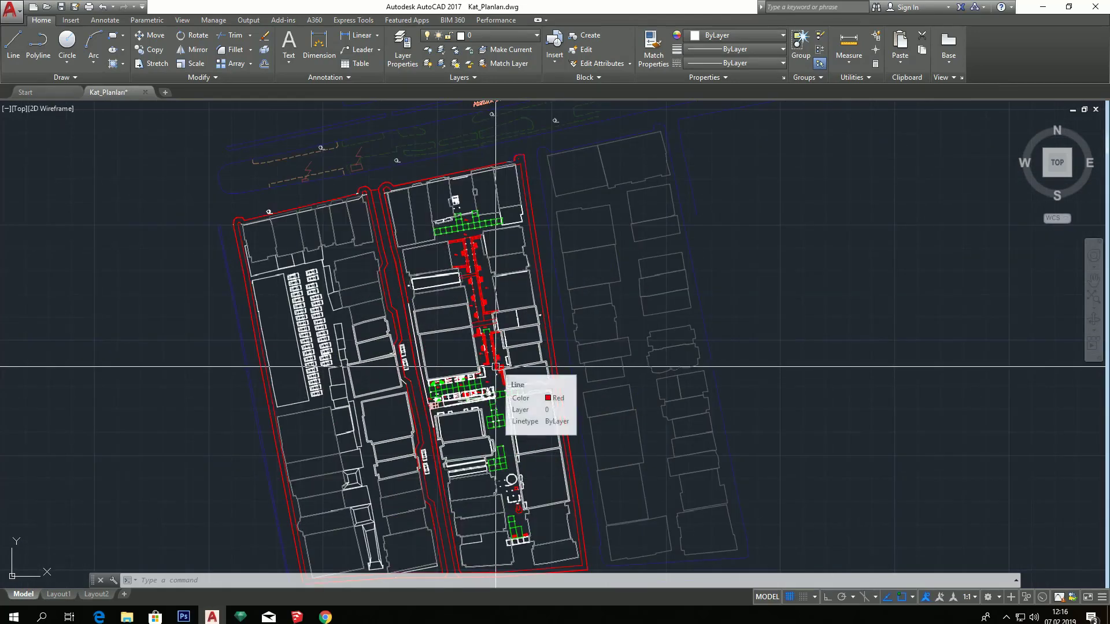
drag(496, 379, 515, 313)
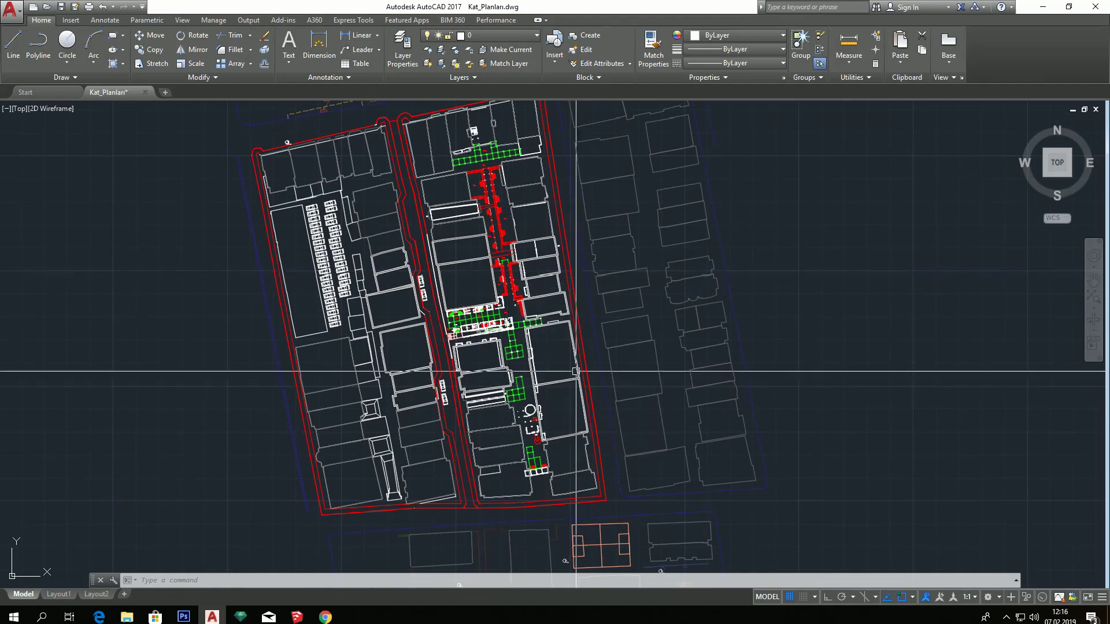
drag(451, 289, 438, 311)
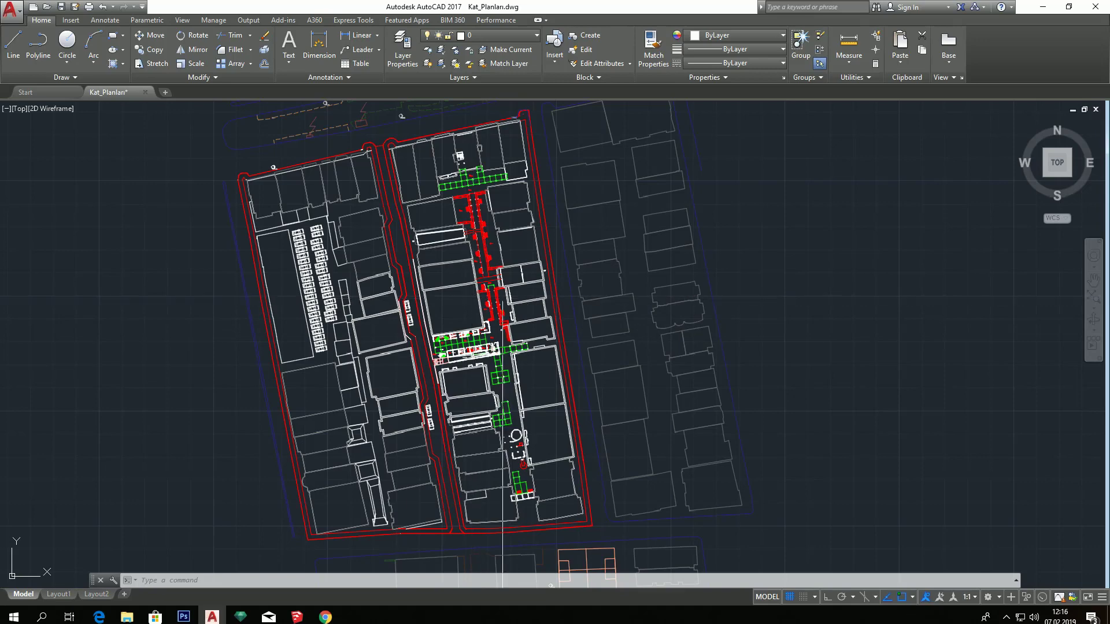
scroll(588, 285, down, 3)
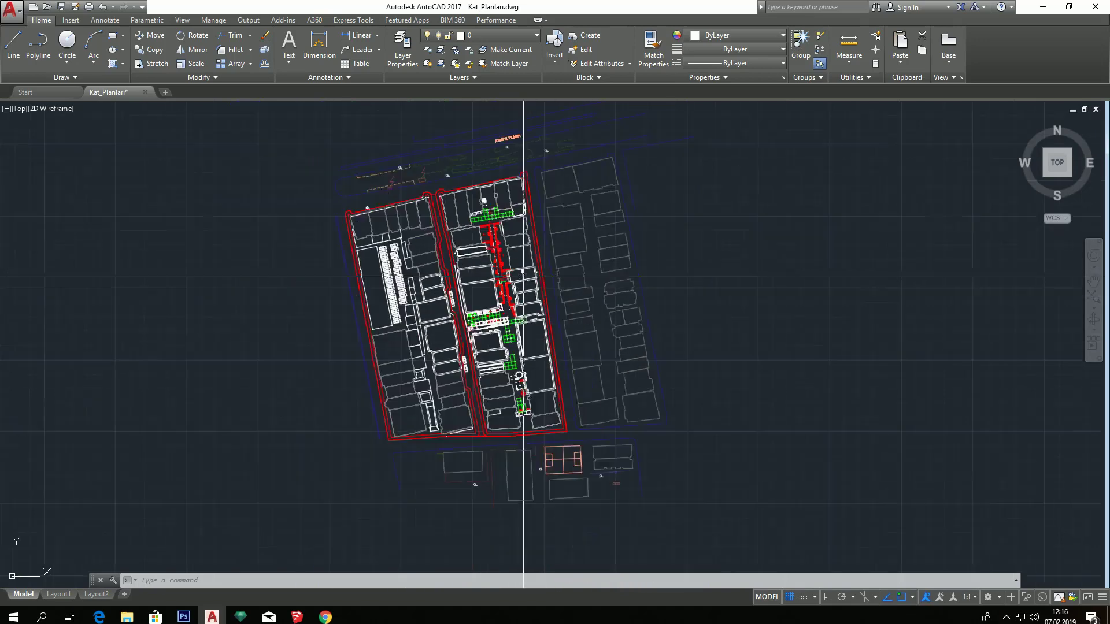
scroll(528, 247, down, 4)
scroll(508, 260, up, 3)
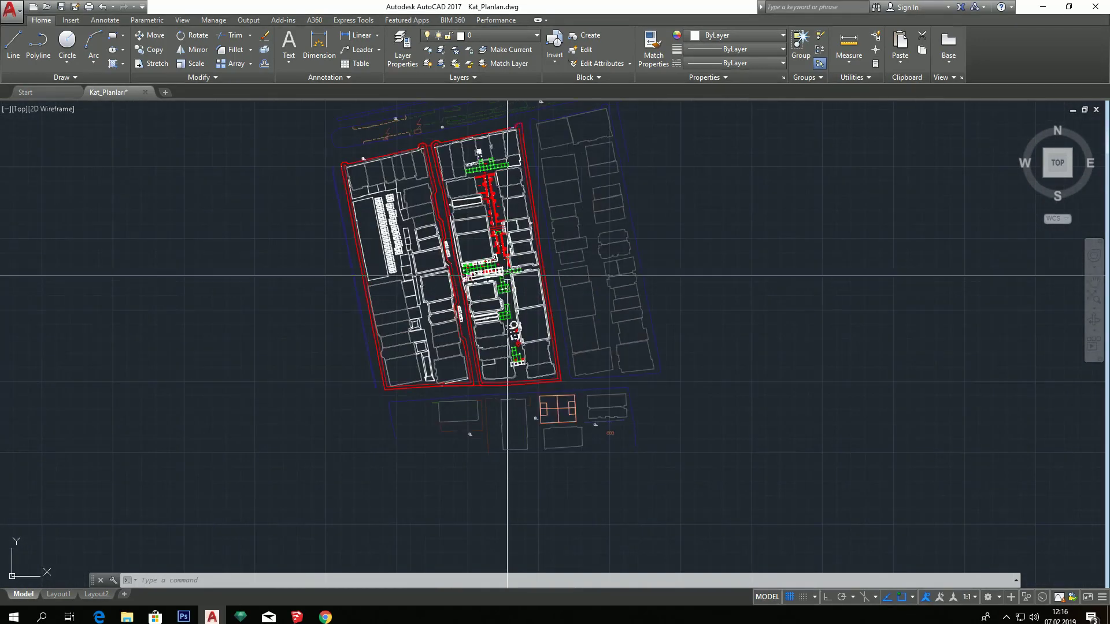
scroll(507, 261, up, 2)
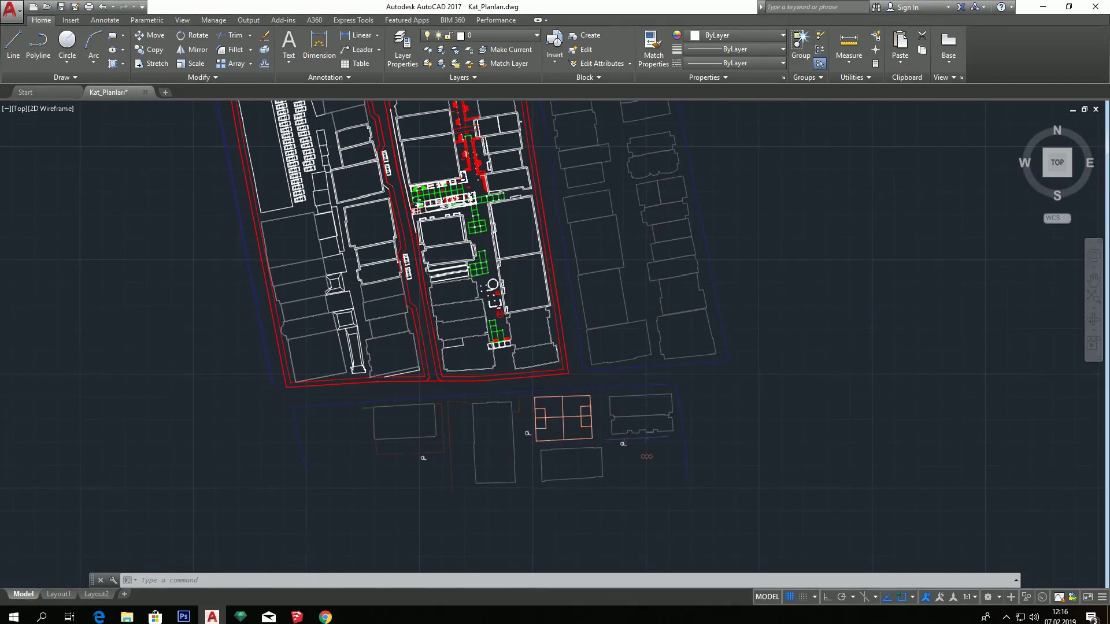
scroll(537, 347, down, 2)
scroll(541, 367, down, 2)
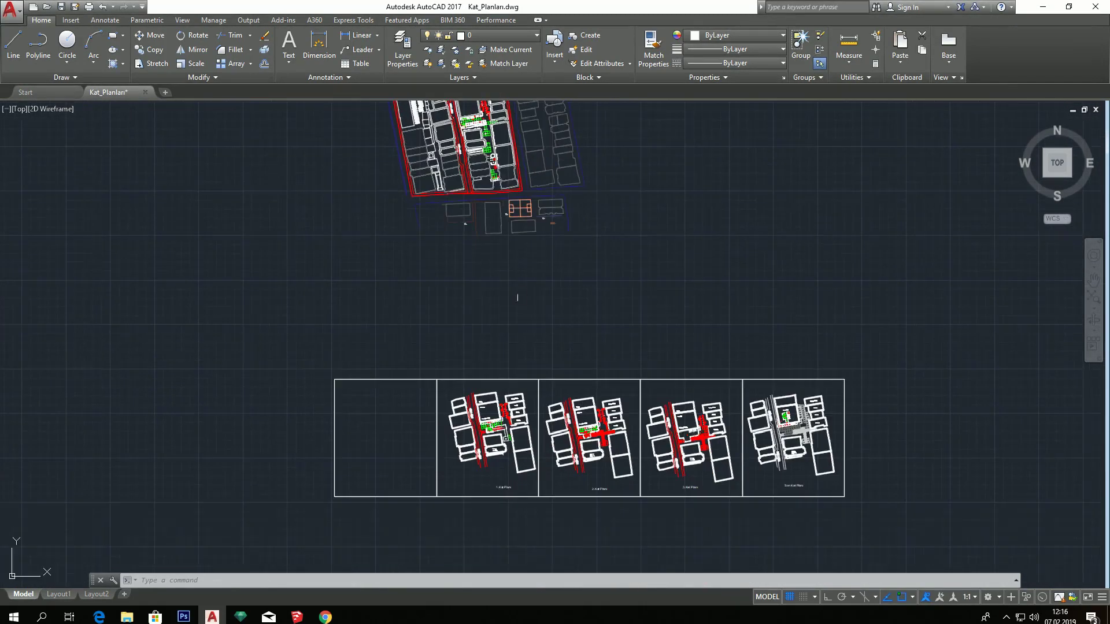
Read the 1.Kat Planı to Son Kat Planı sheet labels, then frame all four plans in view
scroll(497, 395, up, 2)
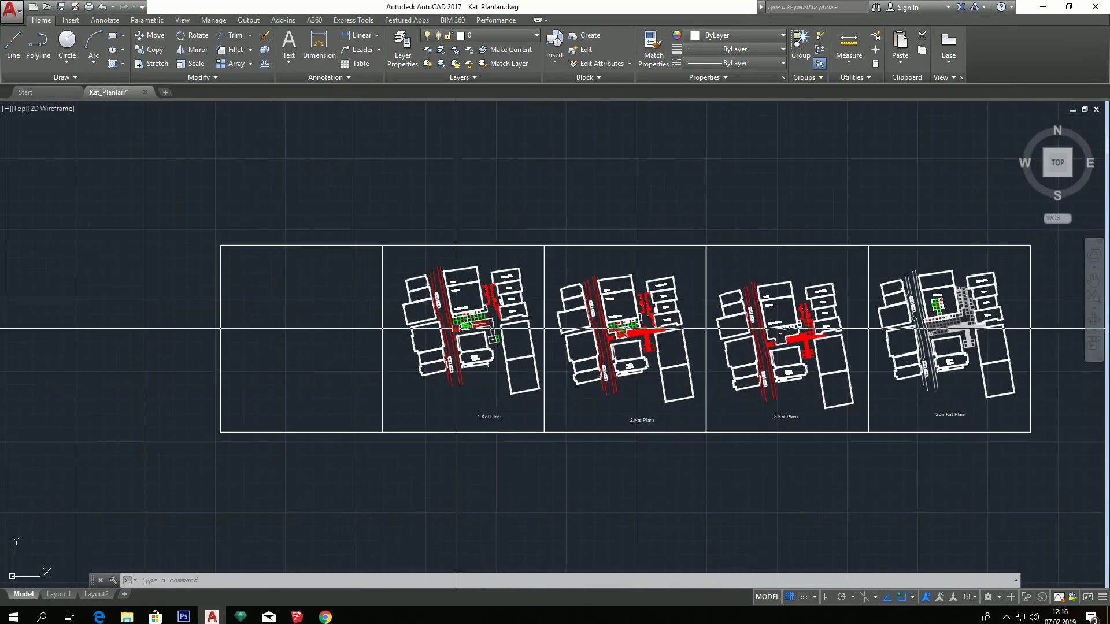
drag(809, 360, 537, 369)
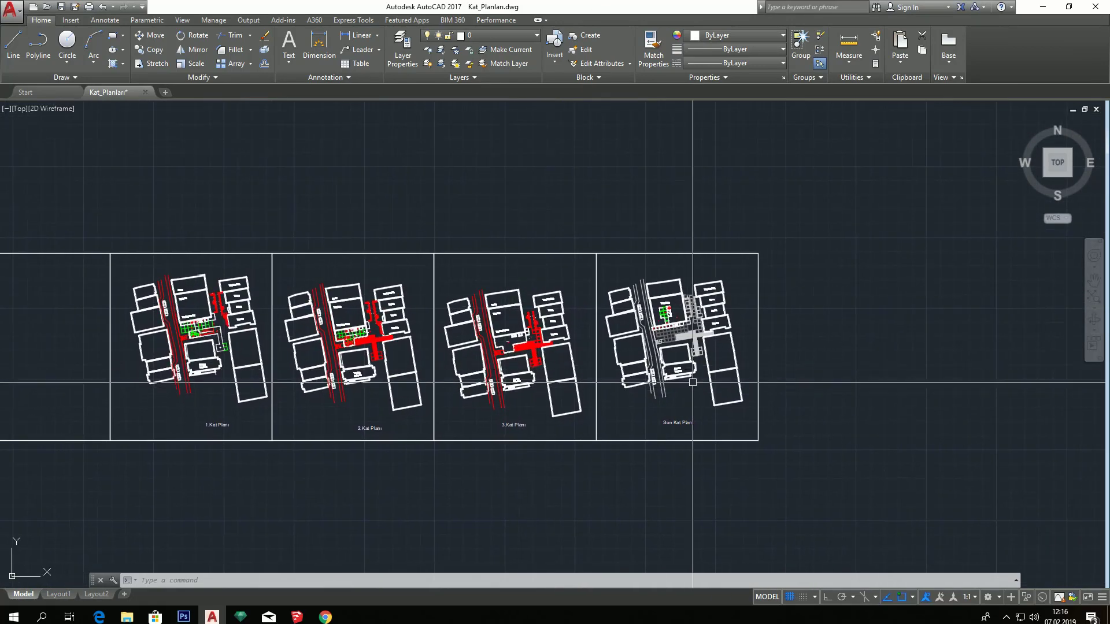
scroll(449, 310, up, 2)
drag(450, 309, 489, 330)
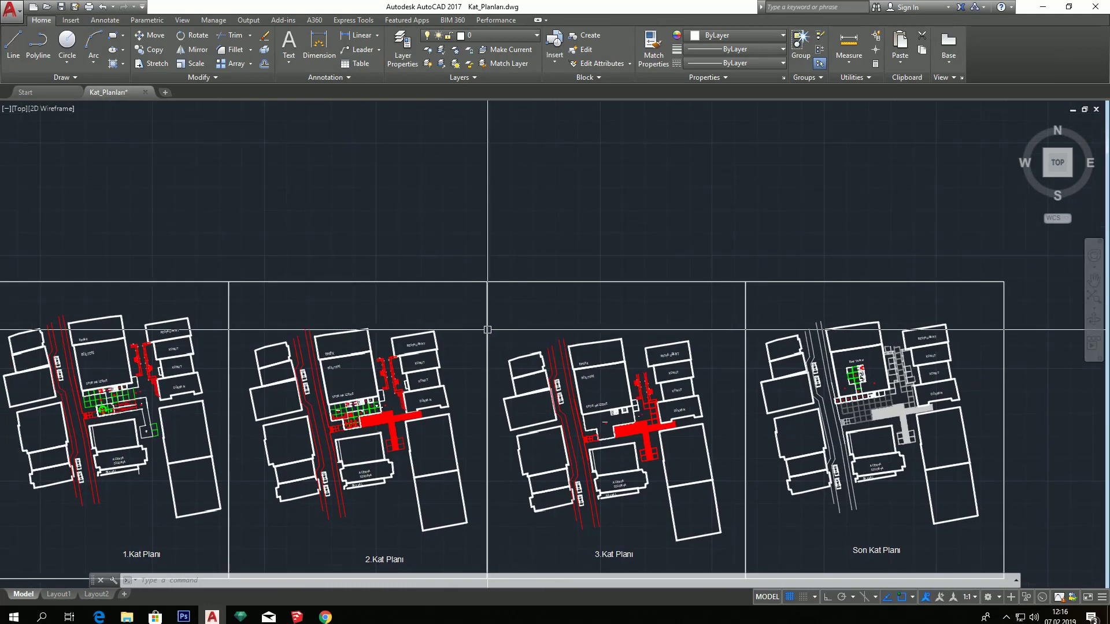
scroll(488, 330, down, 5)
drag(449, 268, 484, 327)
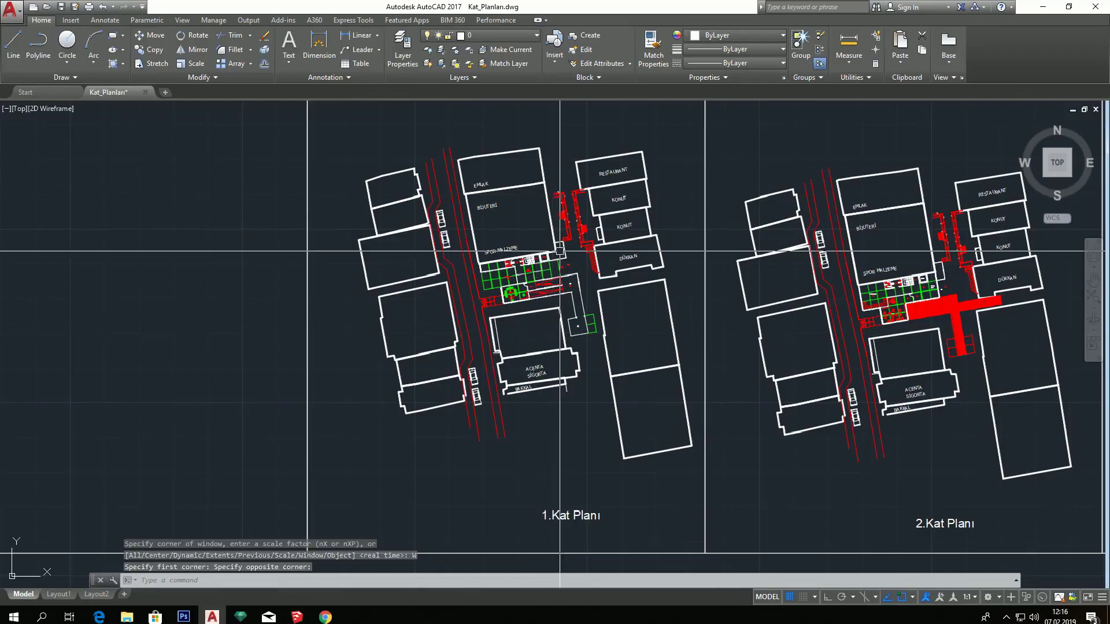
scroll(559, 249, down, 5)
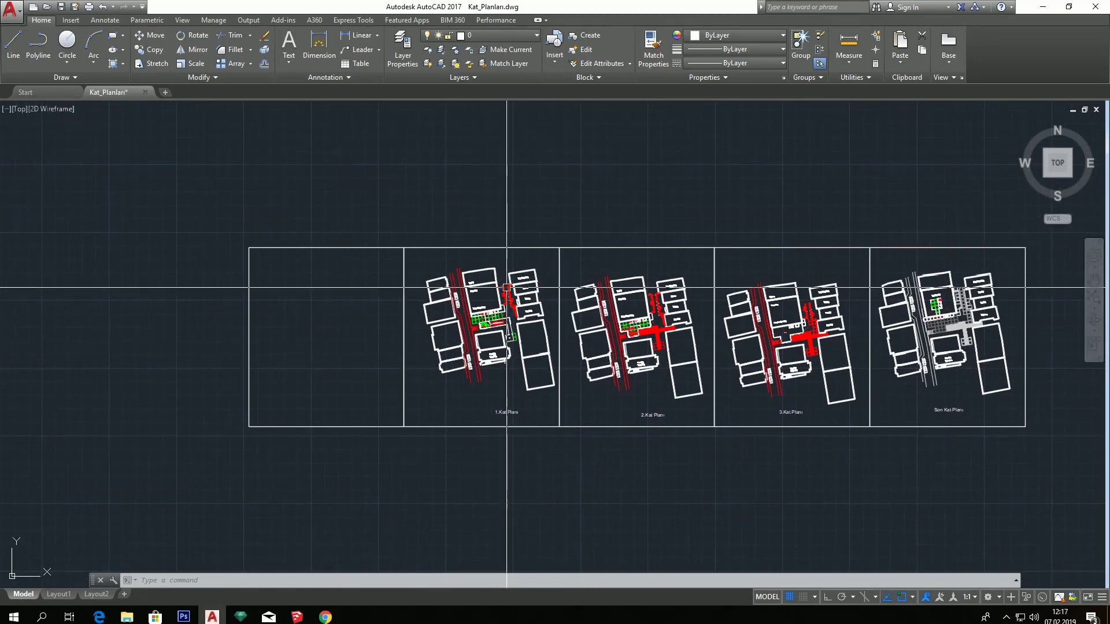
Open the Plot - Model dialog and select DWG To PDF.pc3 as the printer/plotter
key(ctrl+p)
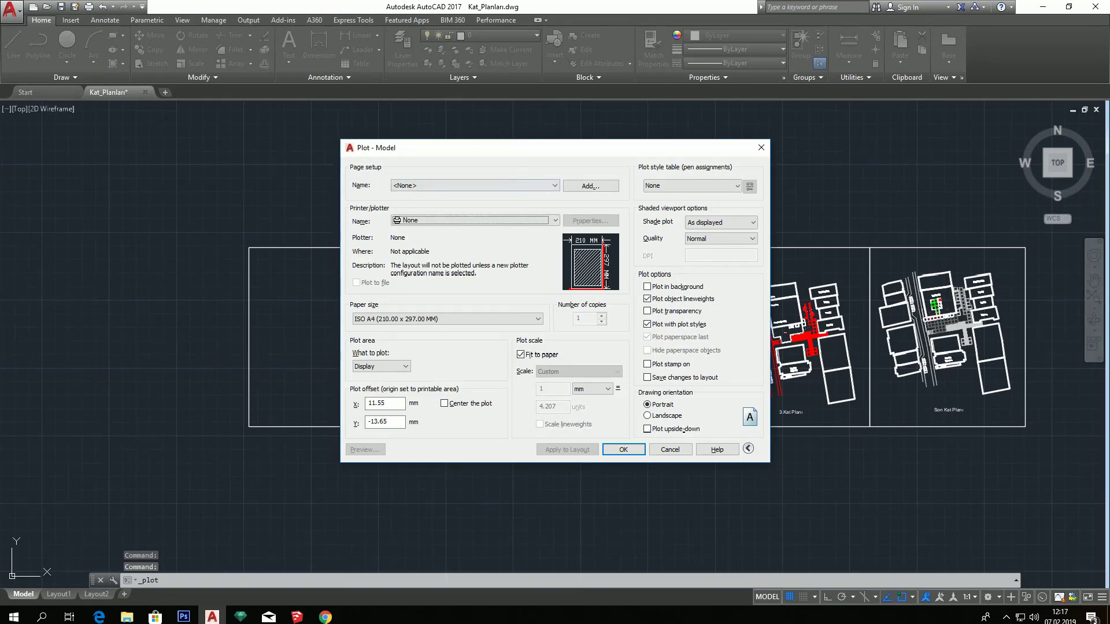
drag(507, 151, 543, 144)
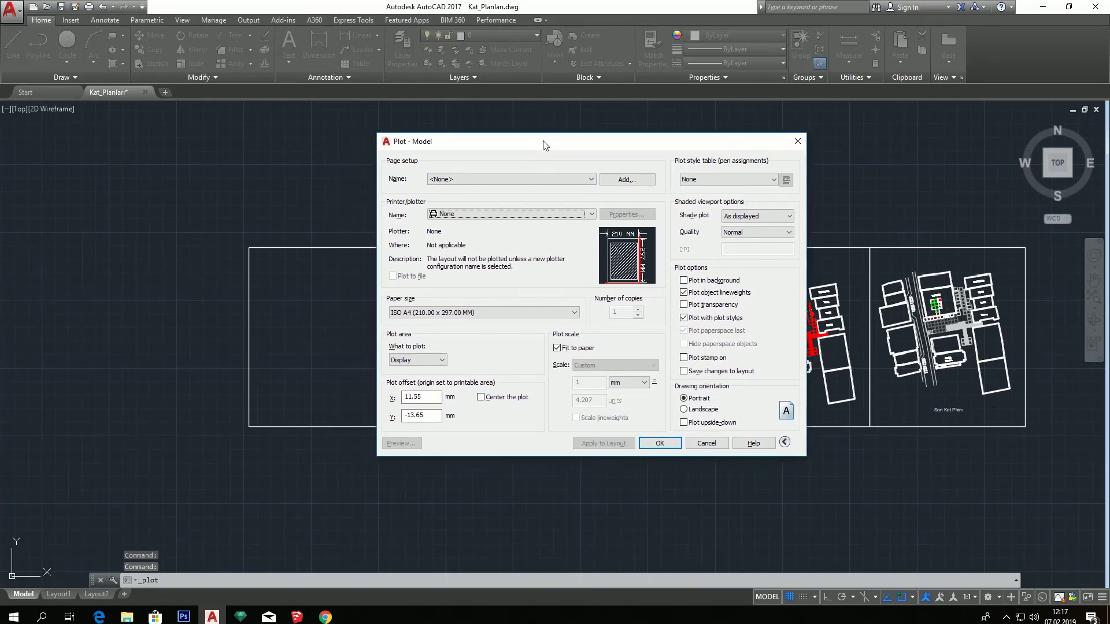
click(798, 141)
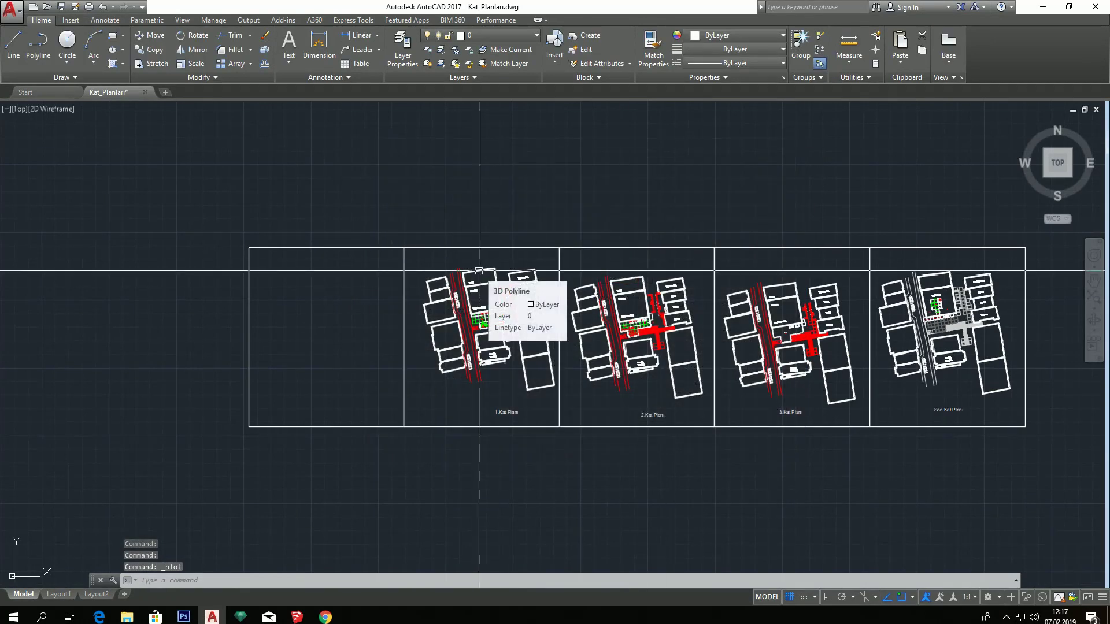
key(ctrl+p)
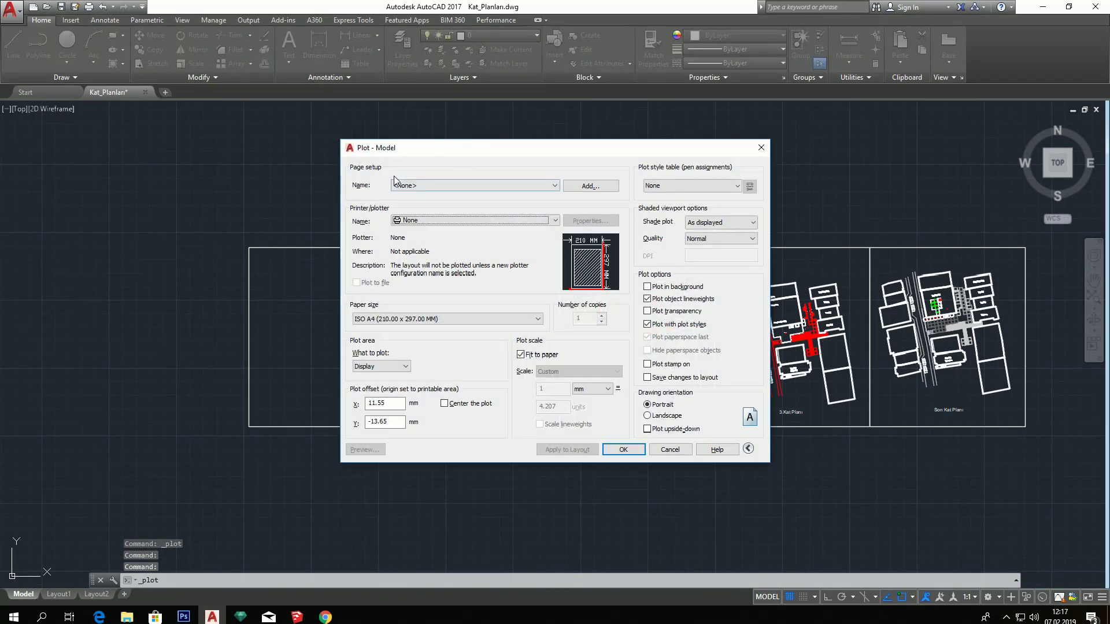
click(407, 222)
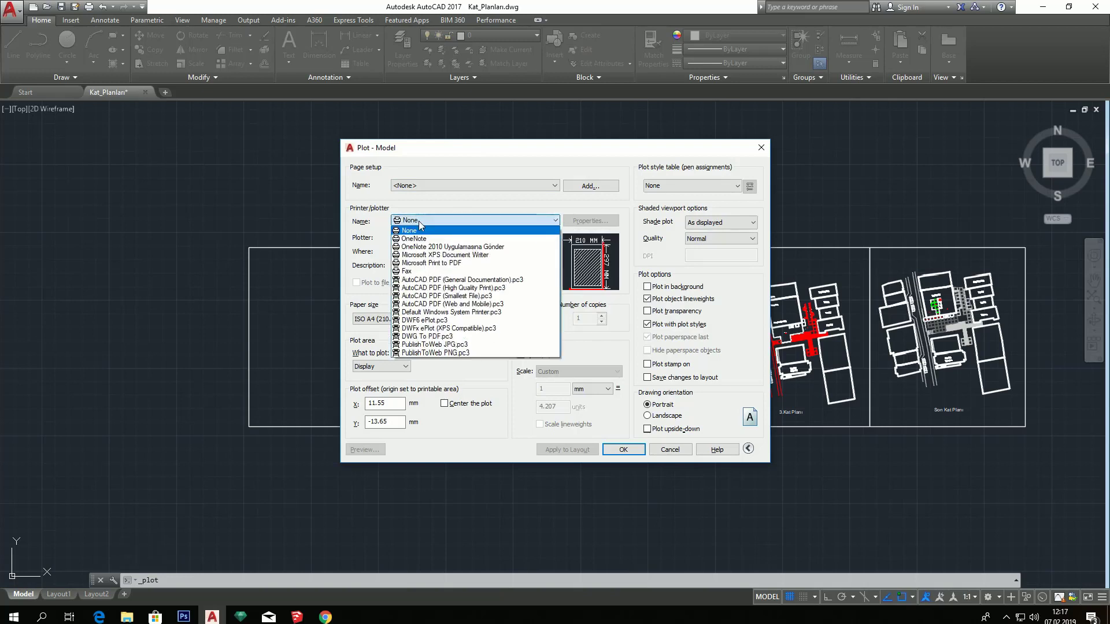
click(450, 338)
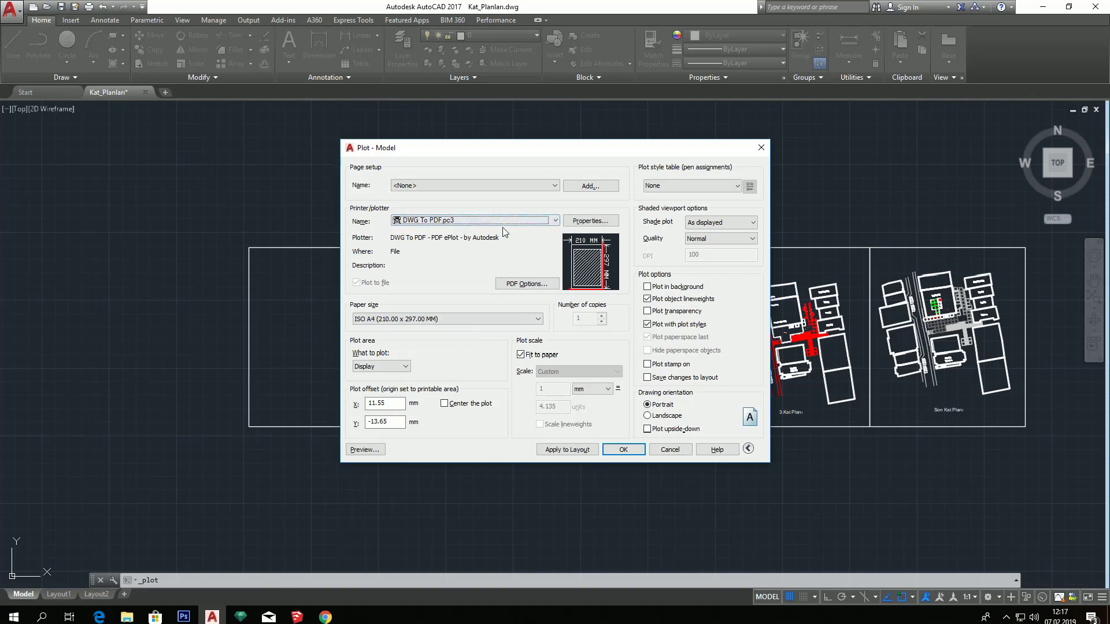
Use ISO full bleed A2 (594.00 x 420.00 MM) paper, centred and fitted to paper
click(455, 321)
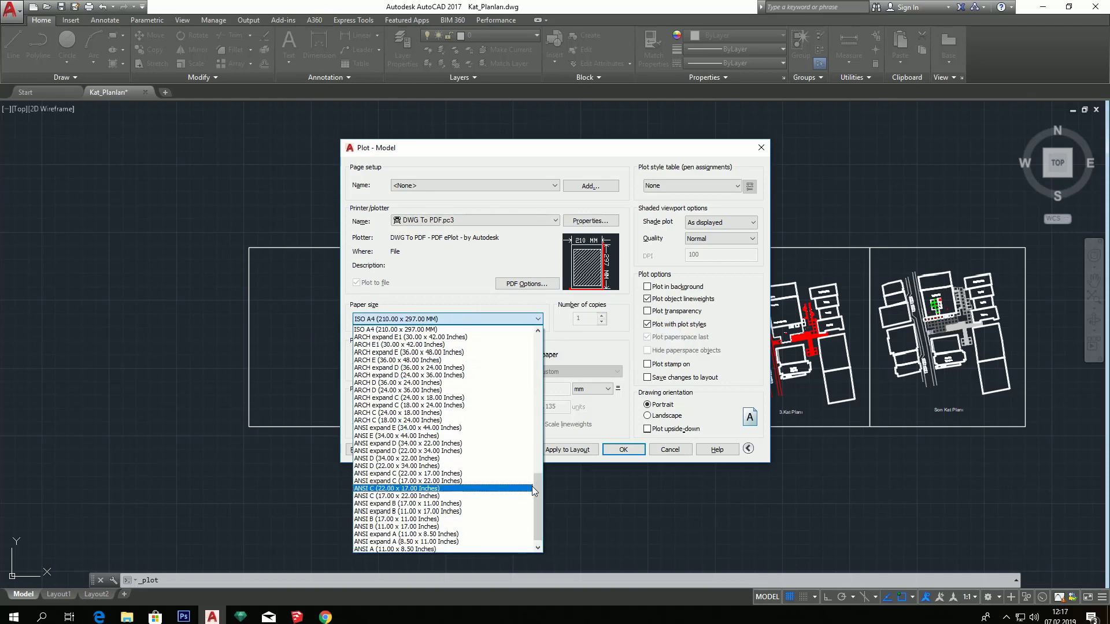
drag(534, 489, 553, 367)
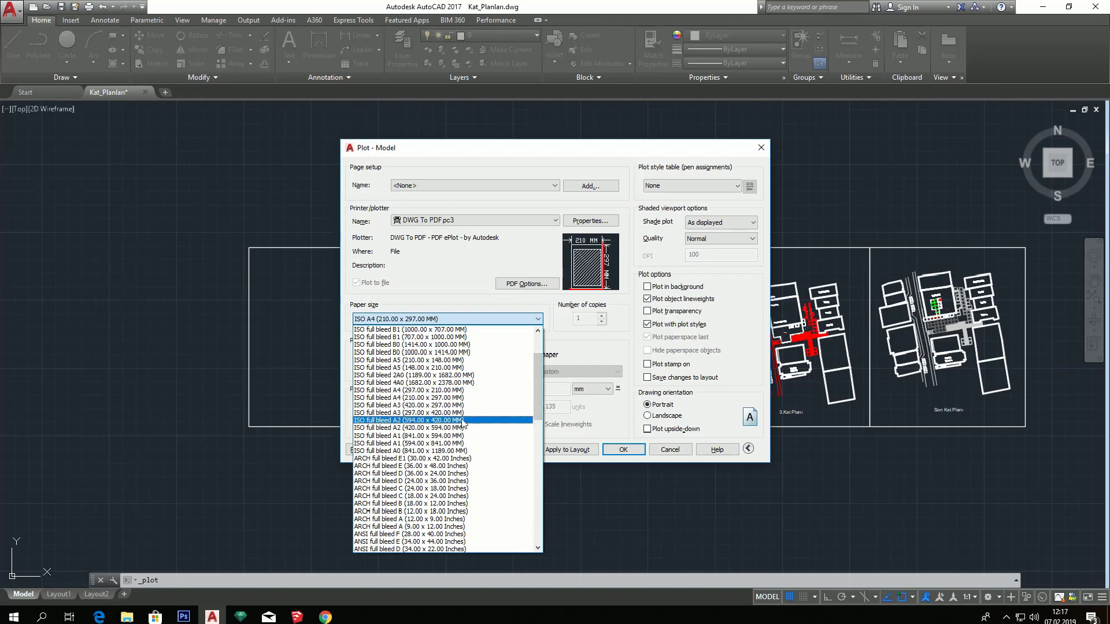
click(458, 420)
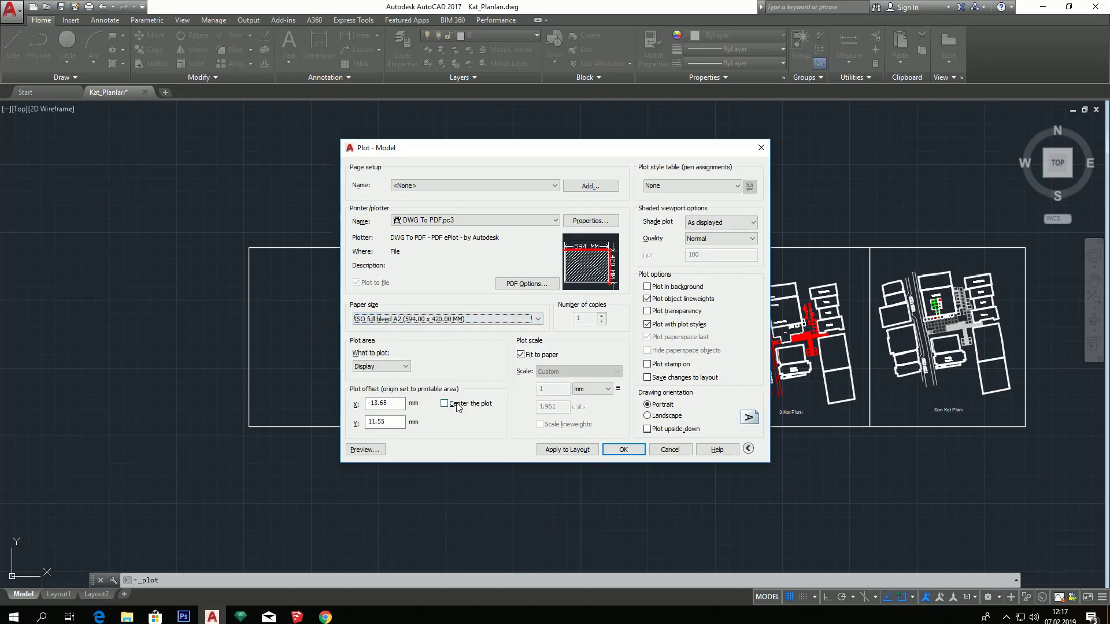
click(445, 404)
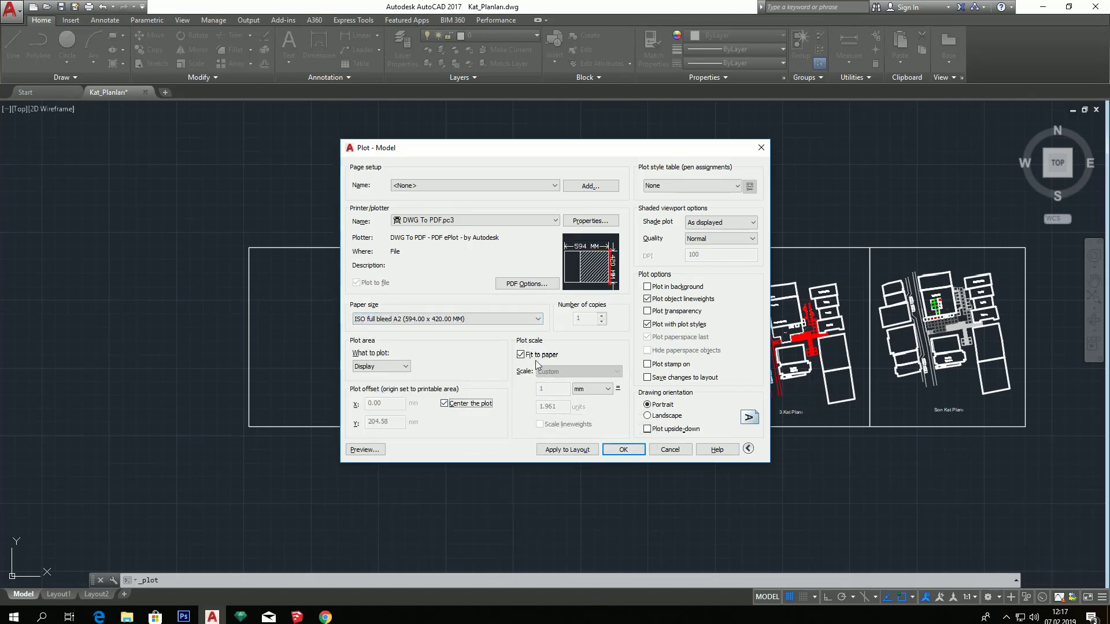
click(534, 357)
Set the plot area to a window around the 1.Kat Planı frame and preview it
click(383, 368)
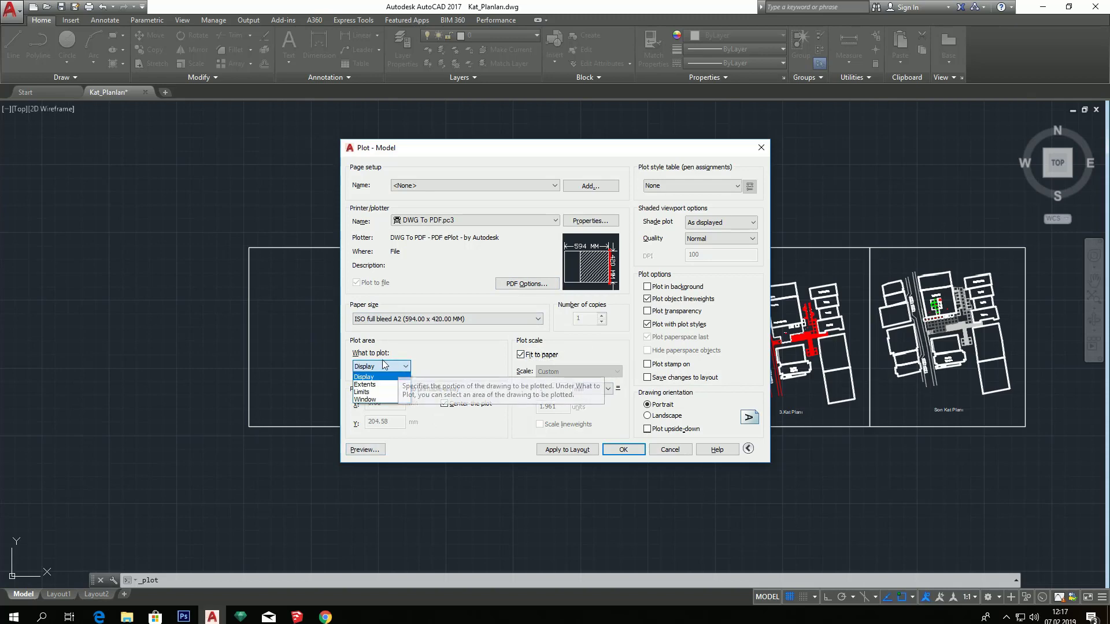
click(395, 400)
click(403, 248)
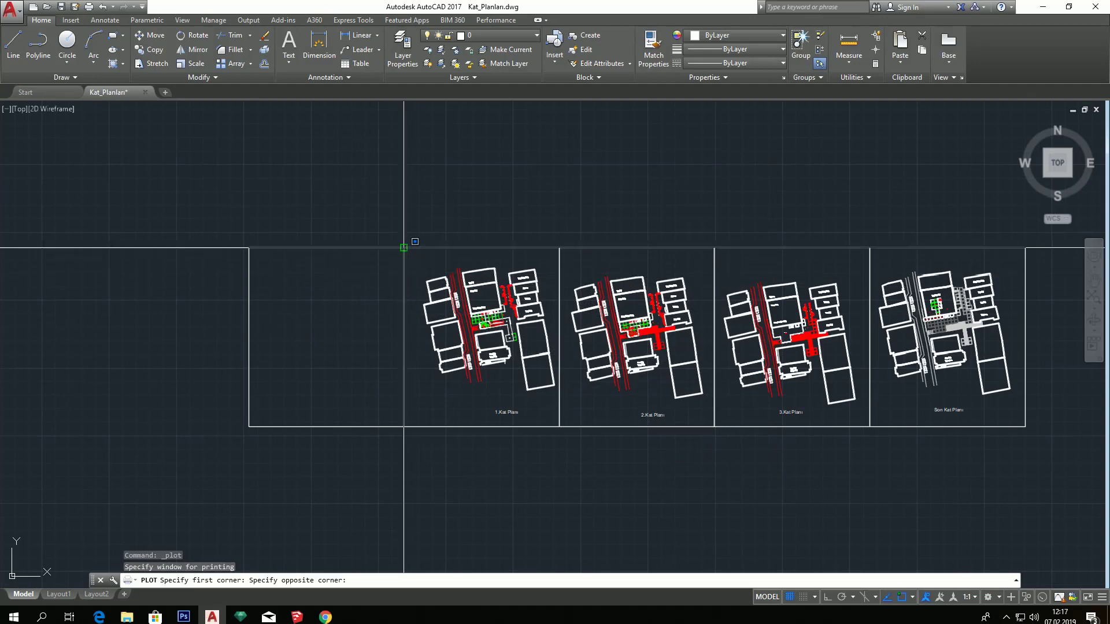
click(562, 426)
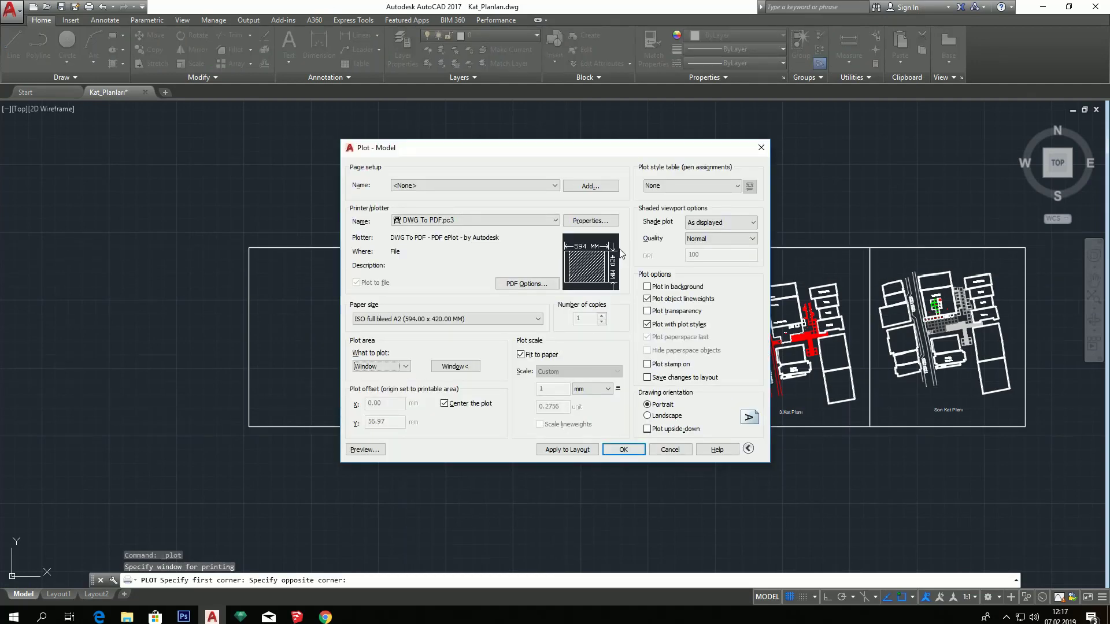
click(366, 450)
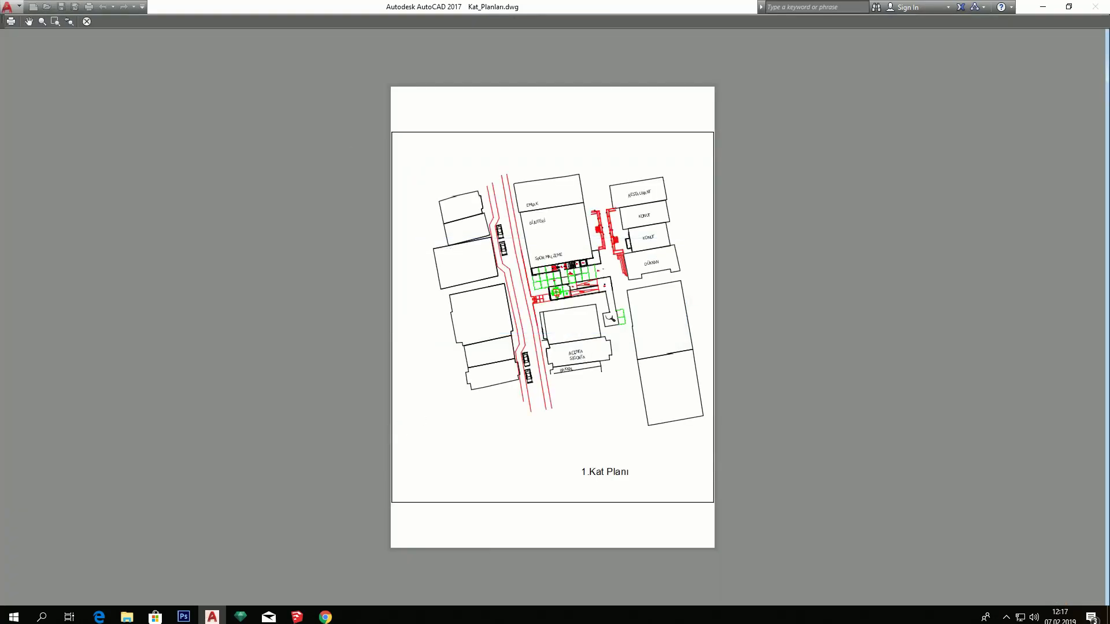
Inspect the SPOR MALZEME and Dikiş/Elişi Atölyesi areas in the preview, then close it
scroll(579, 289, up, 10)
scroll(488, 194, down, 2)
drag(489, 194, 461, 296)
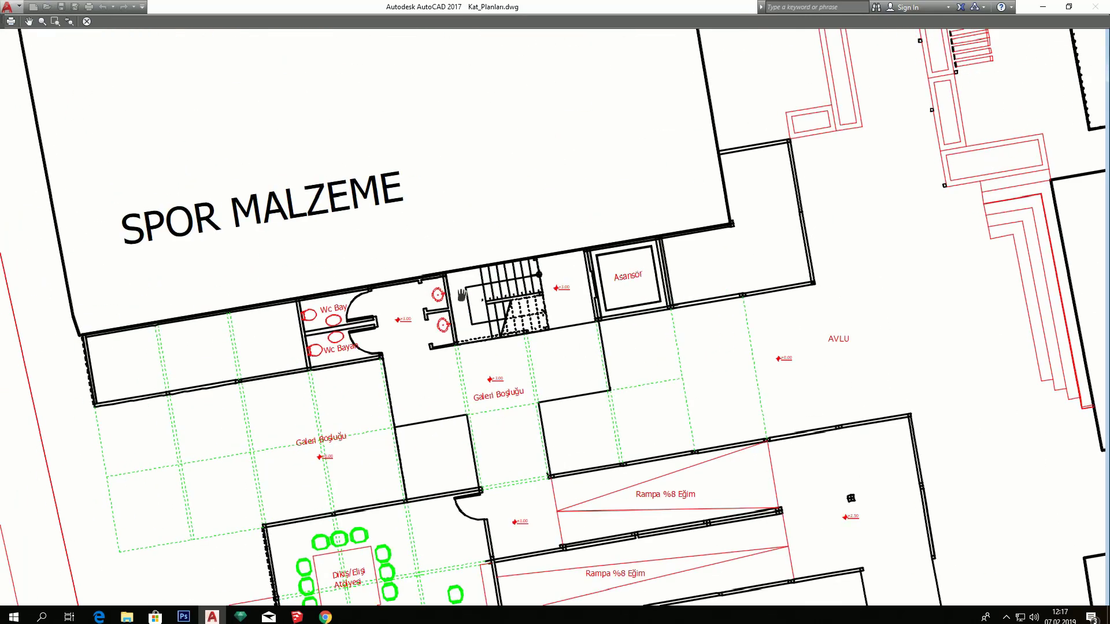
scroll(475, 347, down, 2)
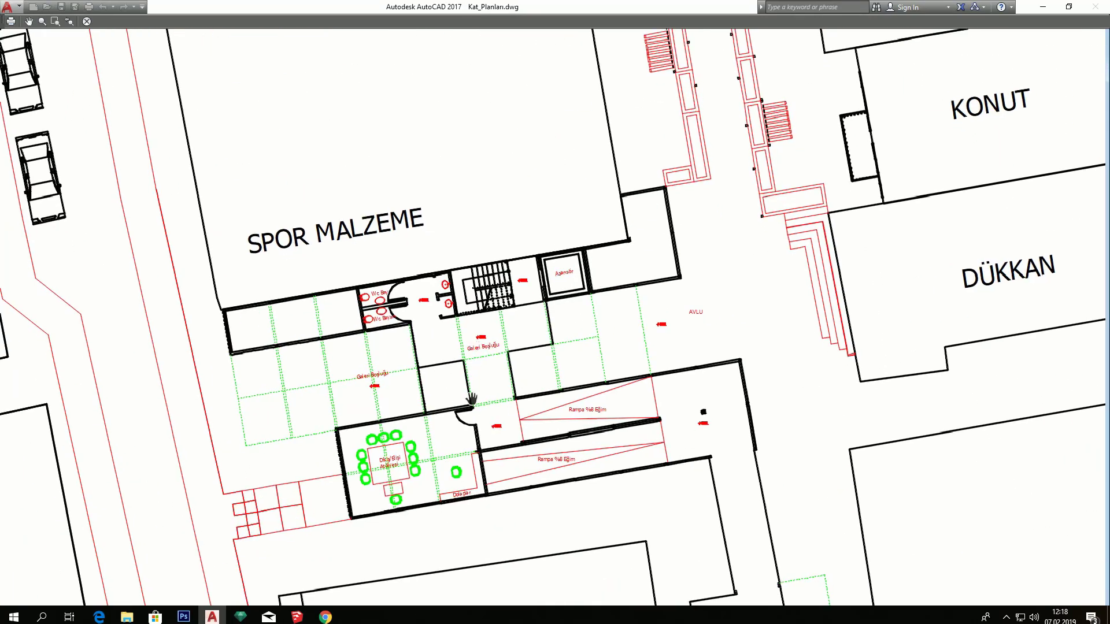
scroll(396, 439, up, 4)
drag(389, 458, 399, 315)
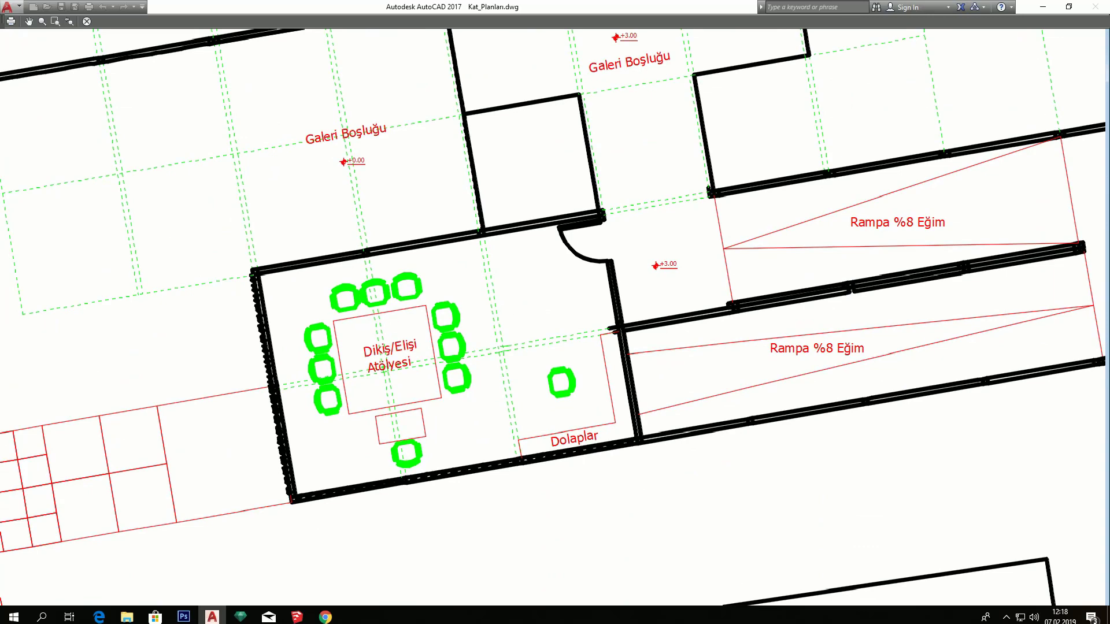
scroll(448, 344, down, 2)
scroll(963, 260, up, 2)
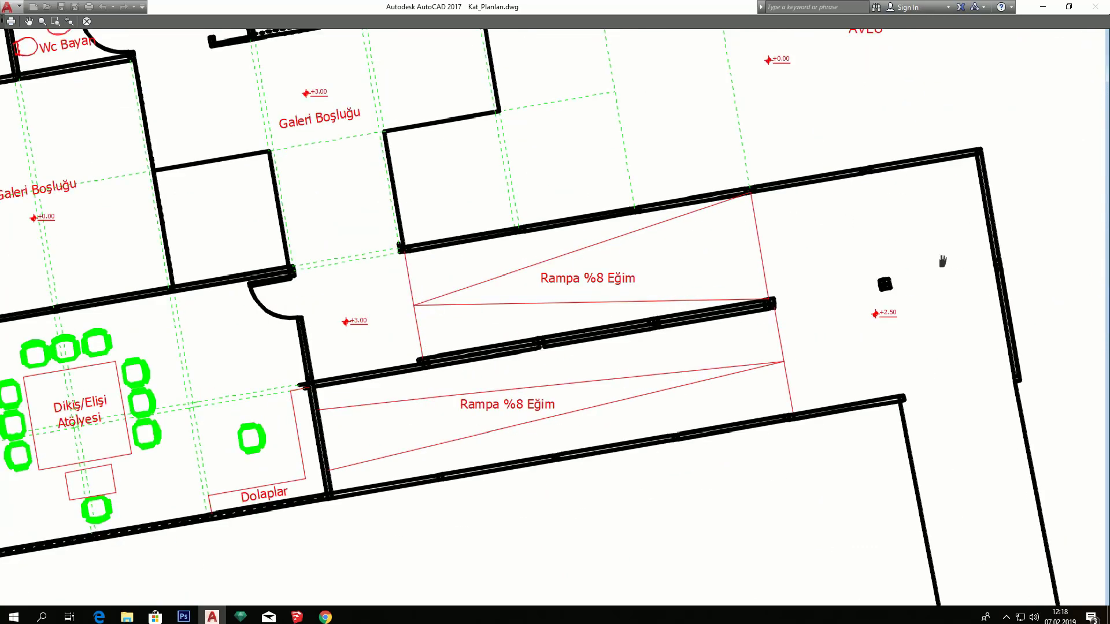
scroll(758, 270, down, 2)
scroll(663, 243, down, 2)
drag(662, 265, 654, 306)
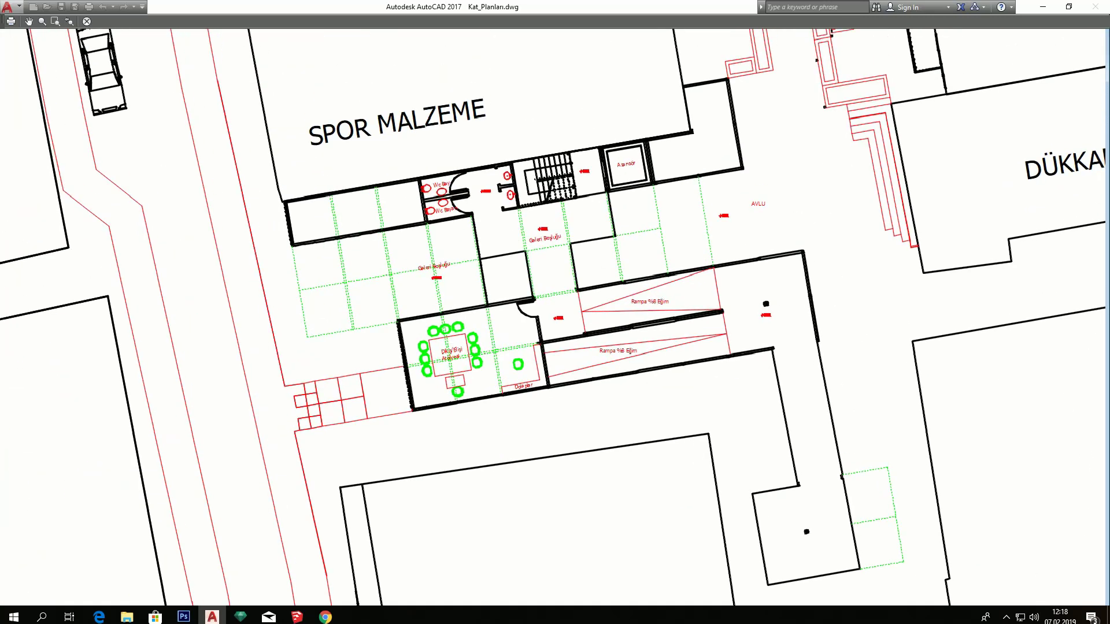
click(86, 24)
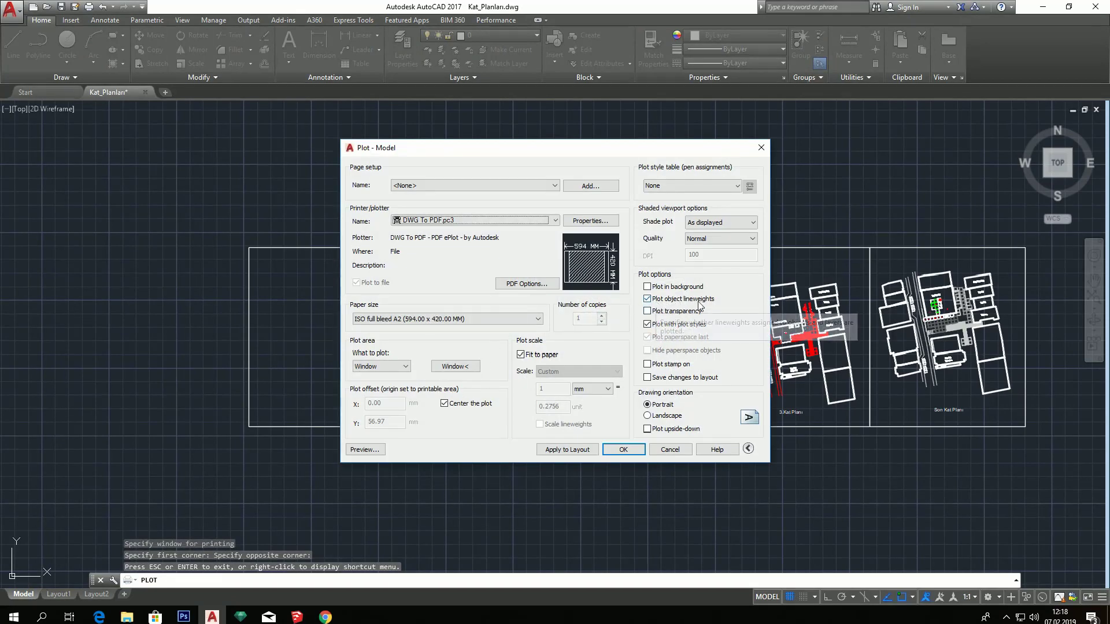
Turn off Plot object lineweights and preview the workshop and ramps up close
click(647, 298)
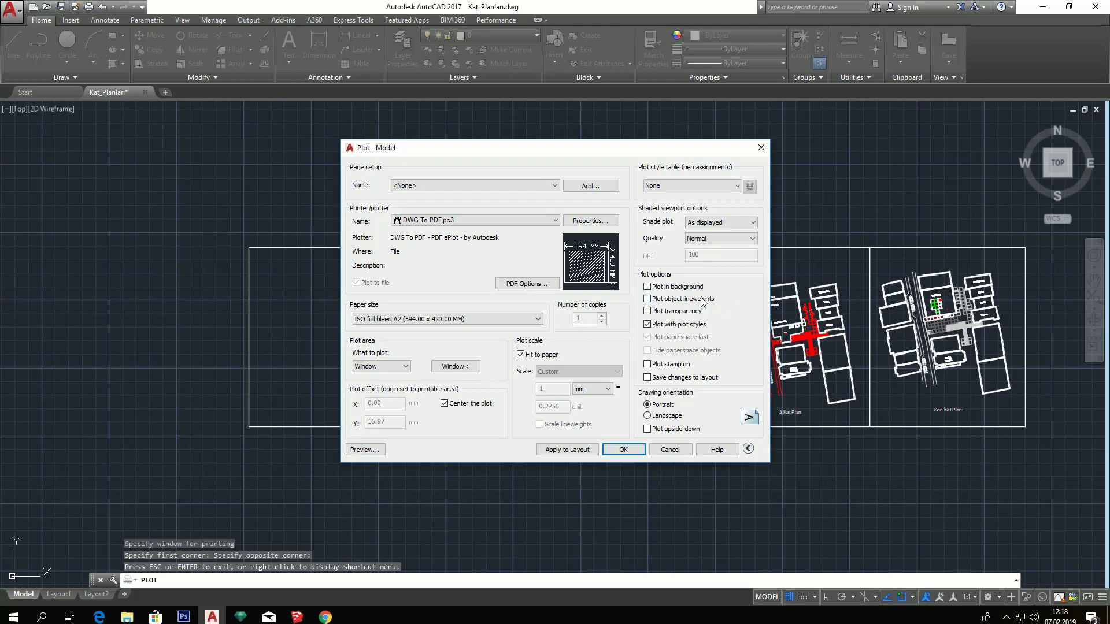
click(364, 450)
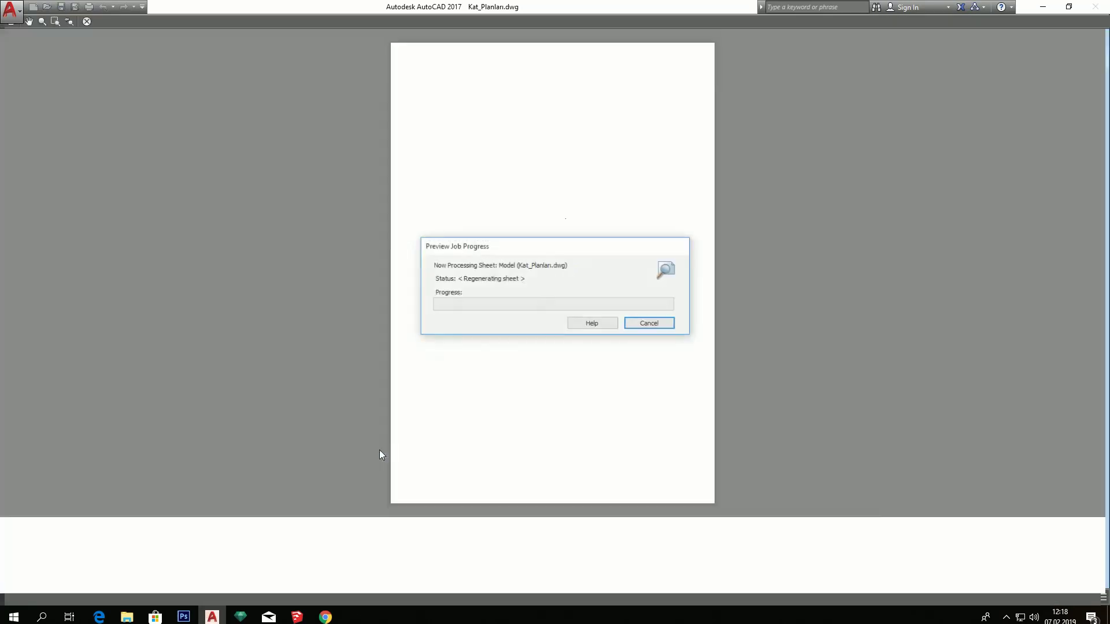
scroll(559, 295, up, 5)
scroll(559, 295, down, 2)
scroll(547, 312, up, 4)
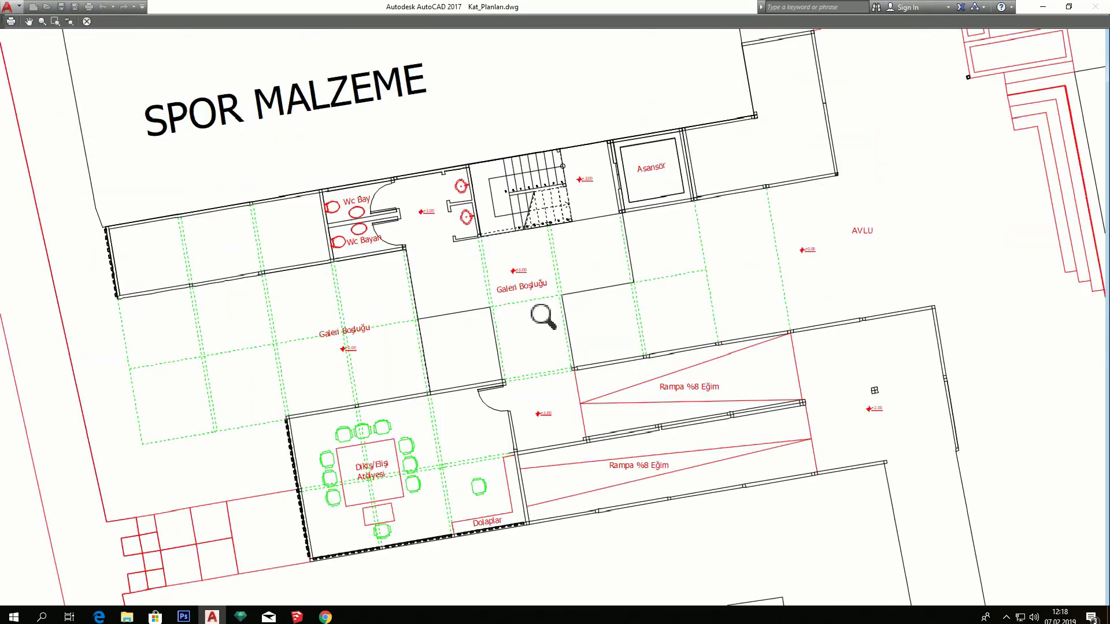
scroll(463, 448, up, 2)
drag(463, 449, 465, 351)
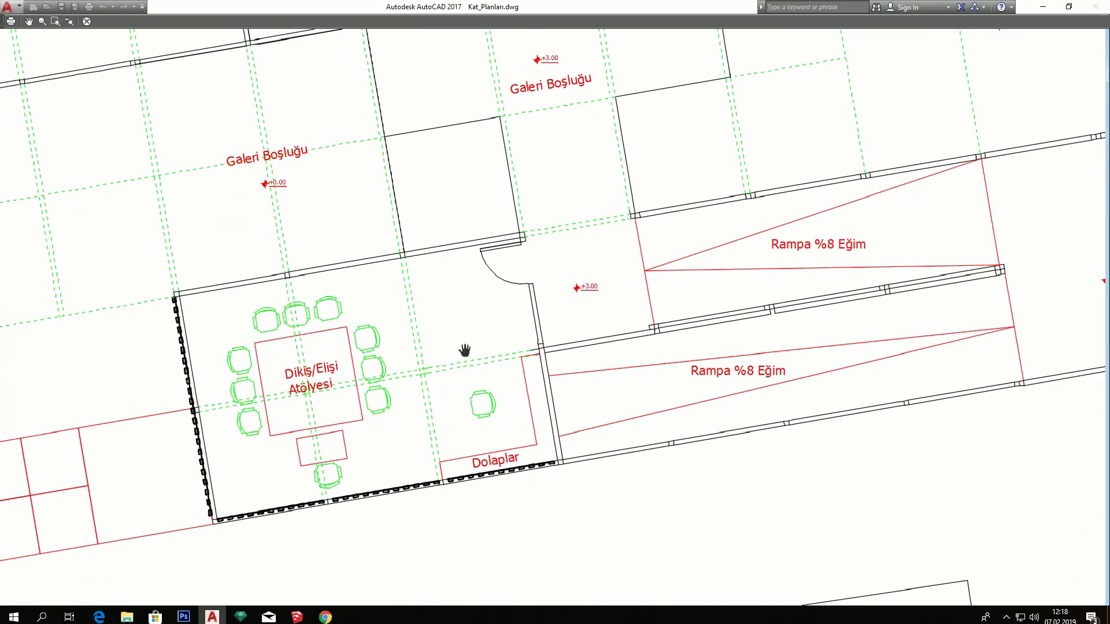
Check the upper rooms and SPOR MALZEME in the preview, then close it
scroll(590, 127, down, 2)
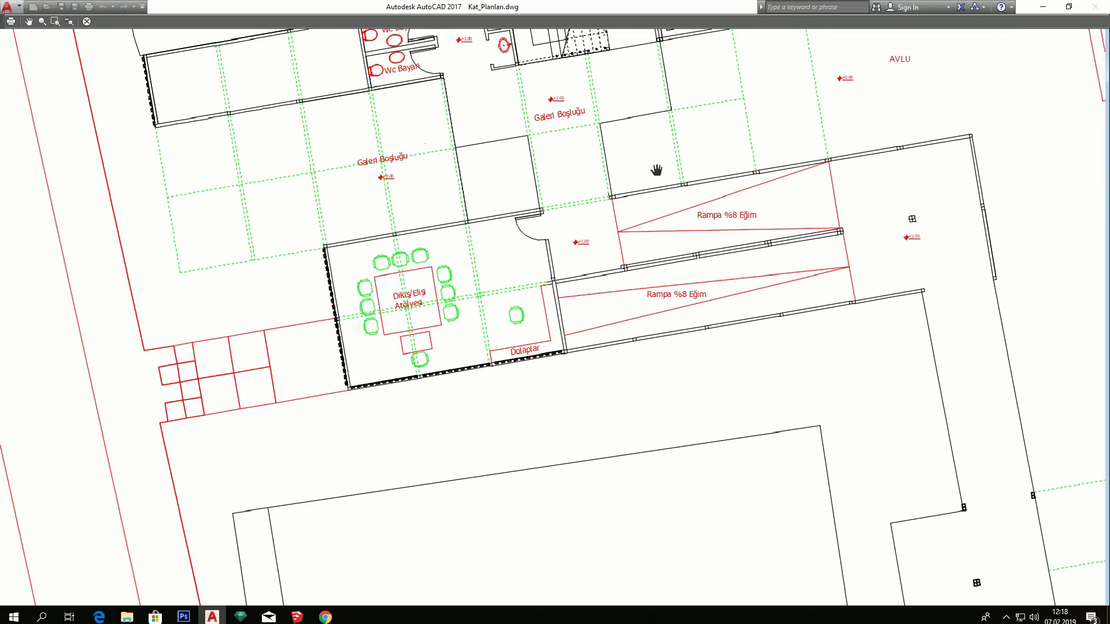
drag(656, 209, 635, 260)
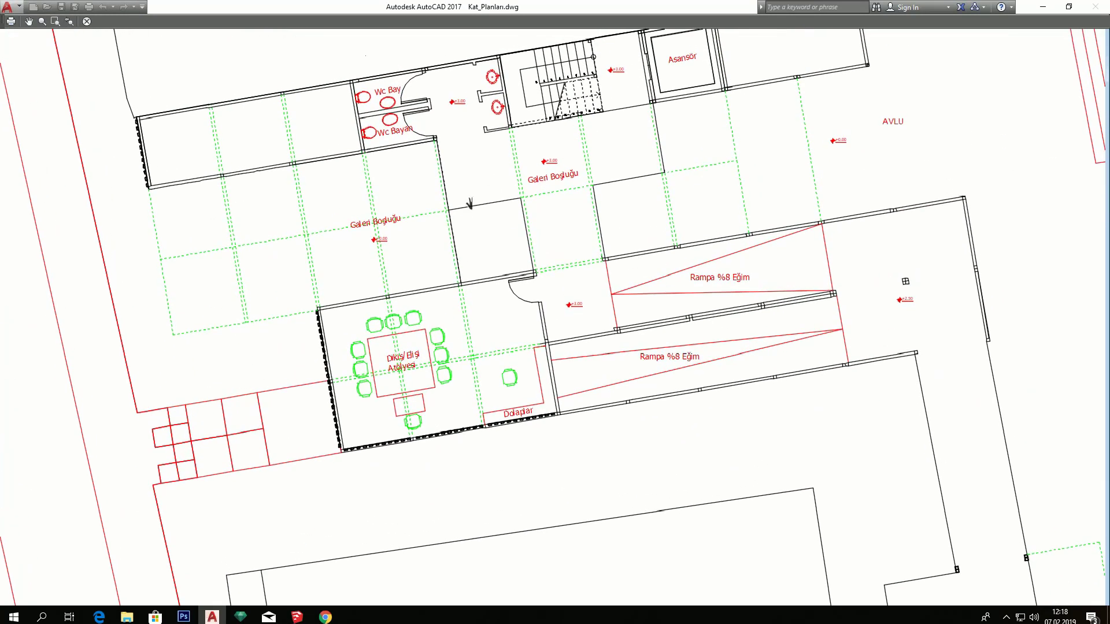
drag(492, 172, 502, 246)
scroll(292, 253, up, 2)
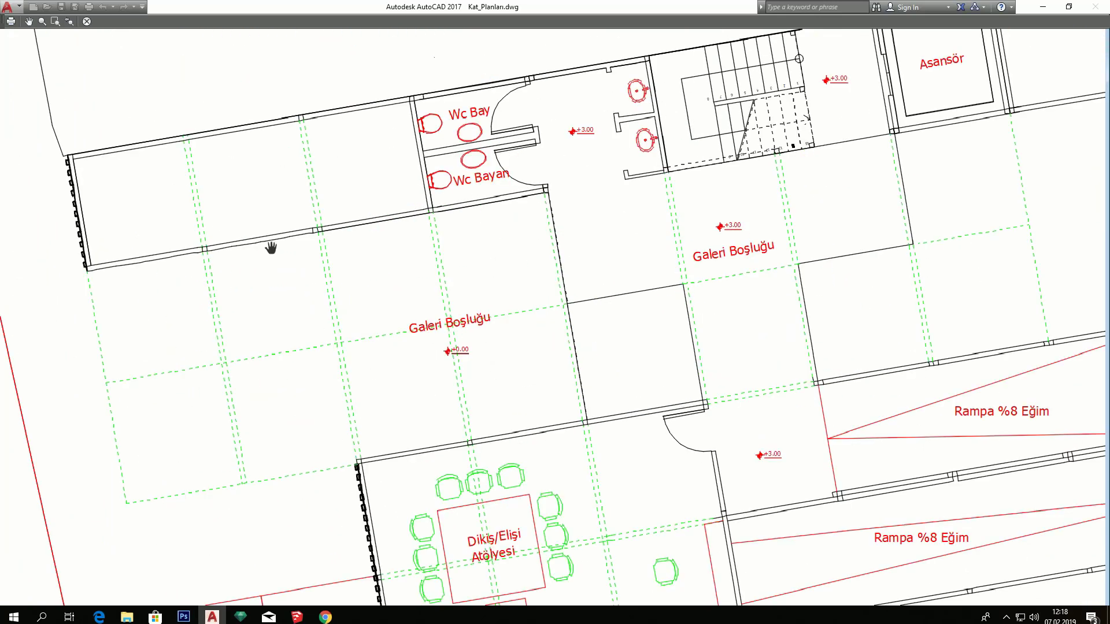
scroll(372, 246, down, 2)
drag(482, 205, 477, 253)
click(87, 22)
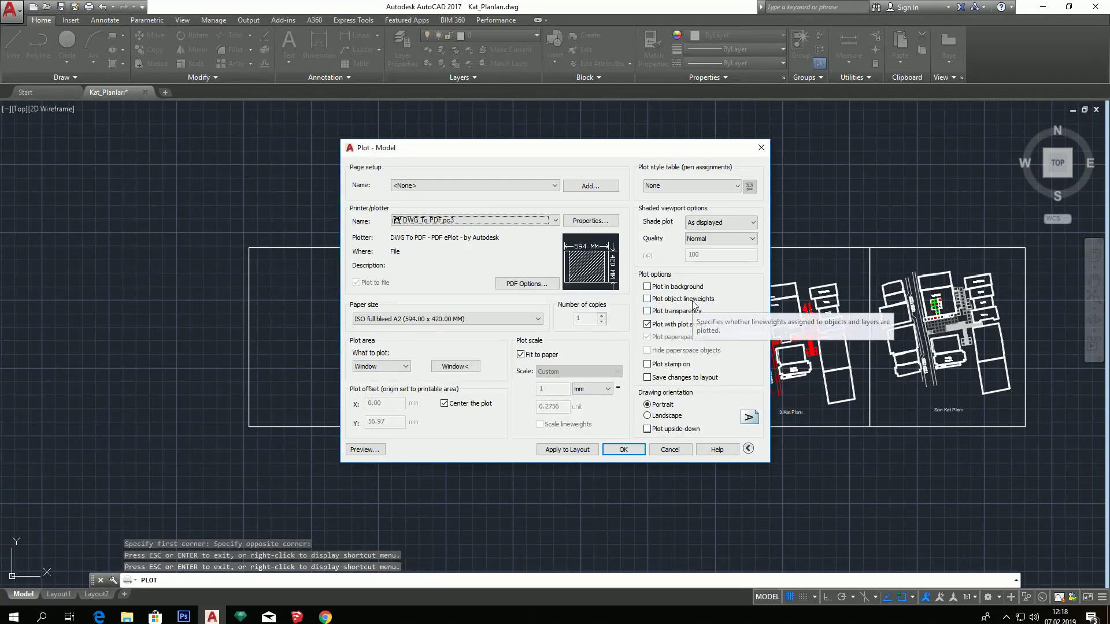
Confirm the plot and create a new PLANLAR folder on the Desktop as the save location
click(635, 451)
click(404, 380)
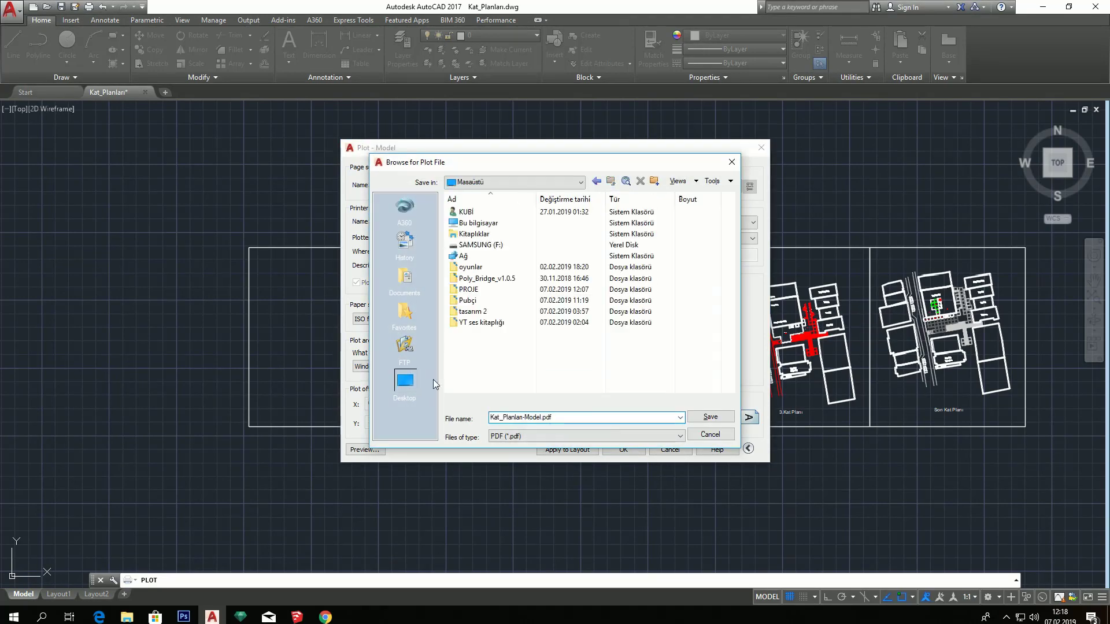
right_click(498, 339)
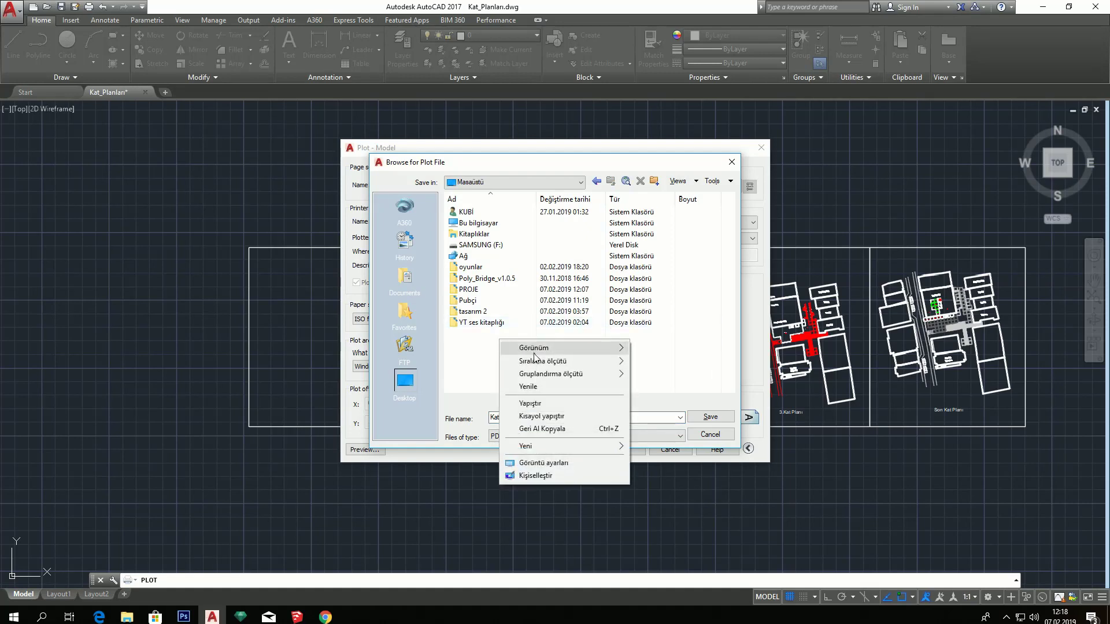
double_click(494, 291)
click(599, 182)
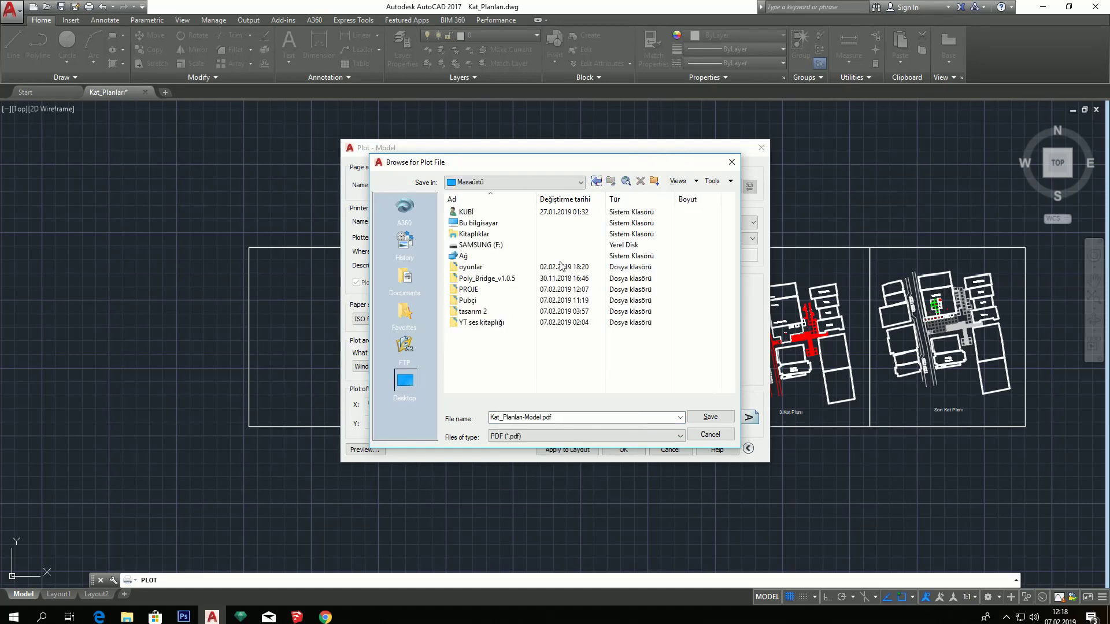
right_click(499, 357)
click(652, 463)
text(PLANLAR)
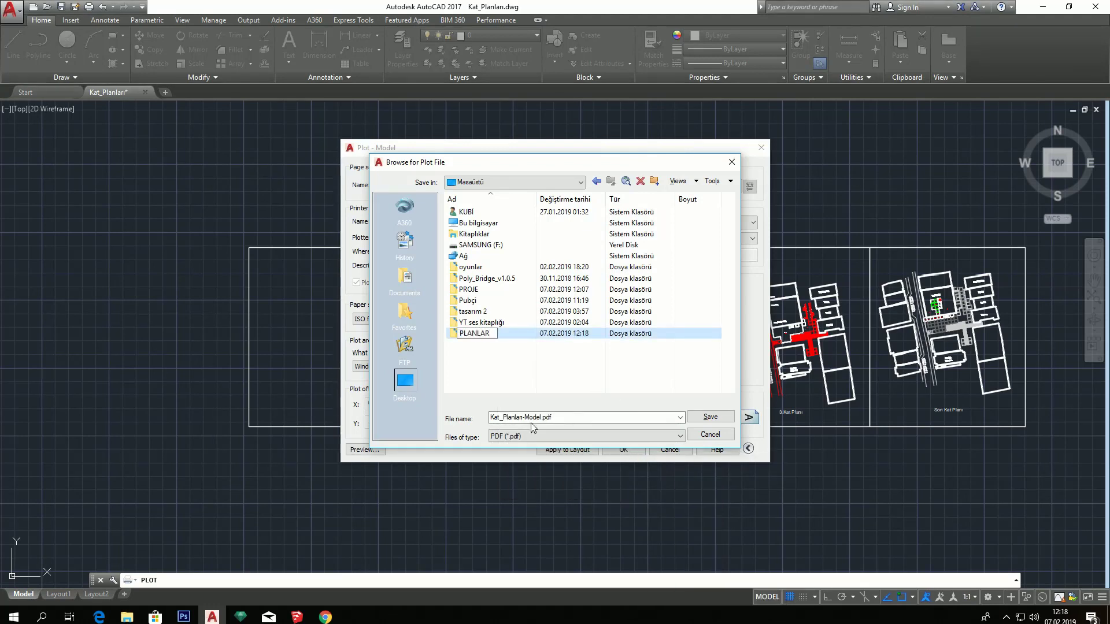
double_click(477, 334)
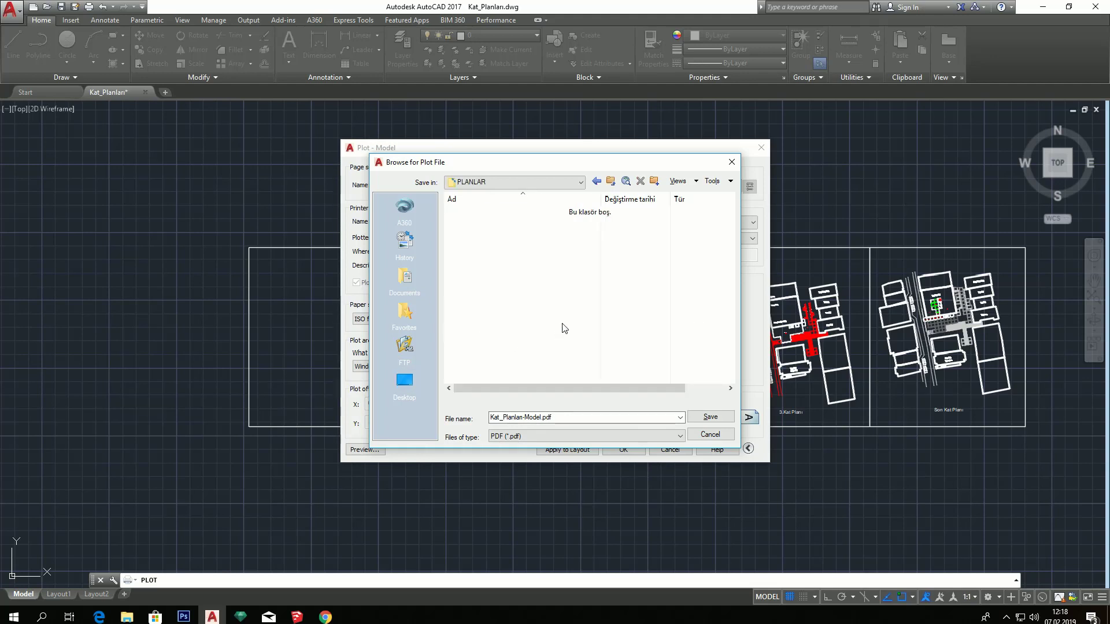
Save the PDF as 1.KAT and close the opened PDF
click(571, 417)
text(1.KAT)
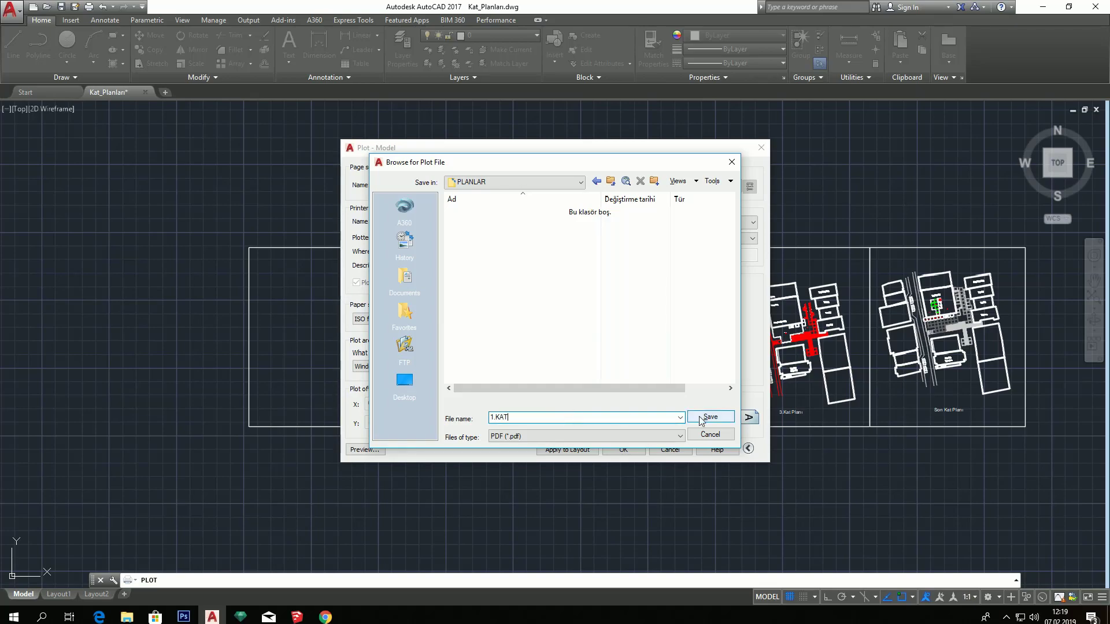
click(701, 417)
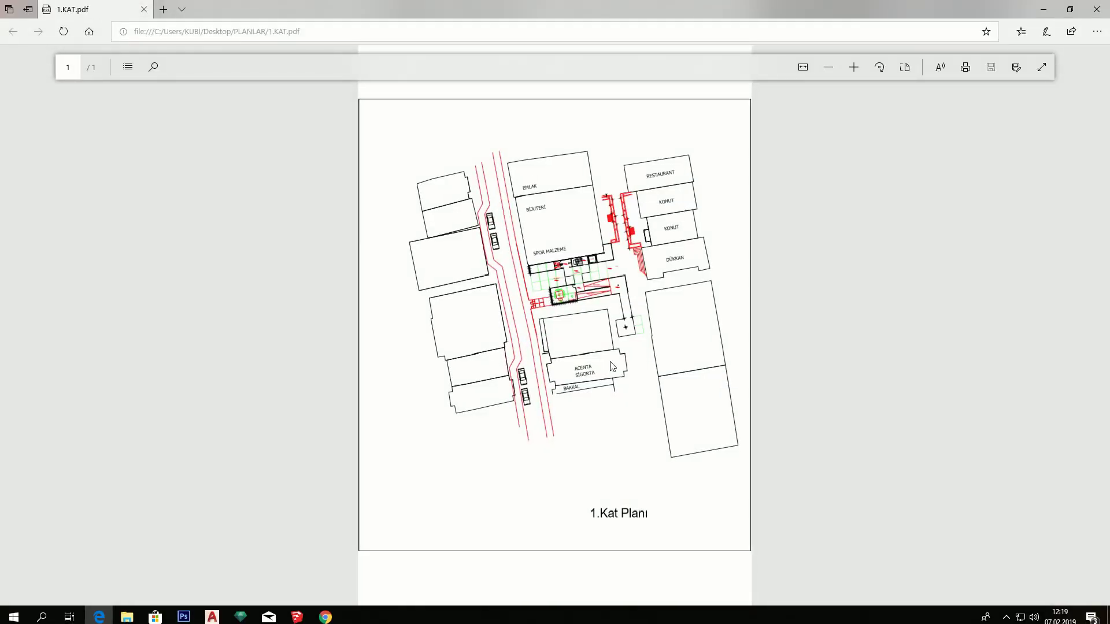
click(1097, 10)
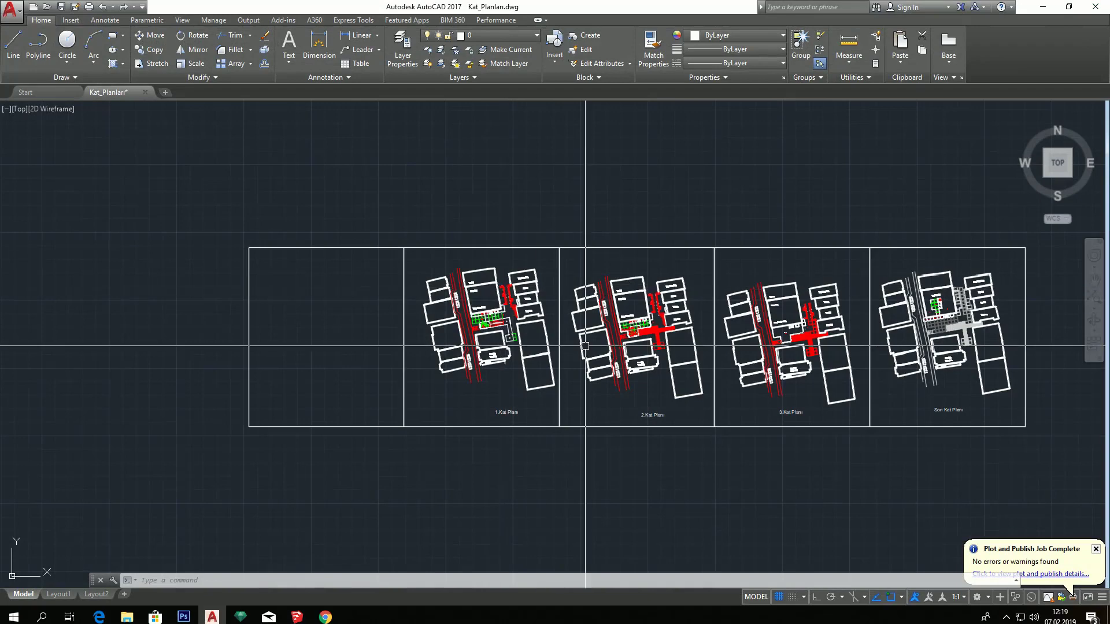
Start a new plot using the <Previous plot> page setup
drag(535, 345, 458, 345)
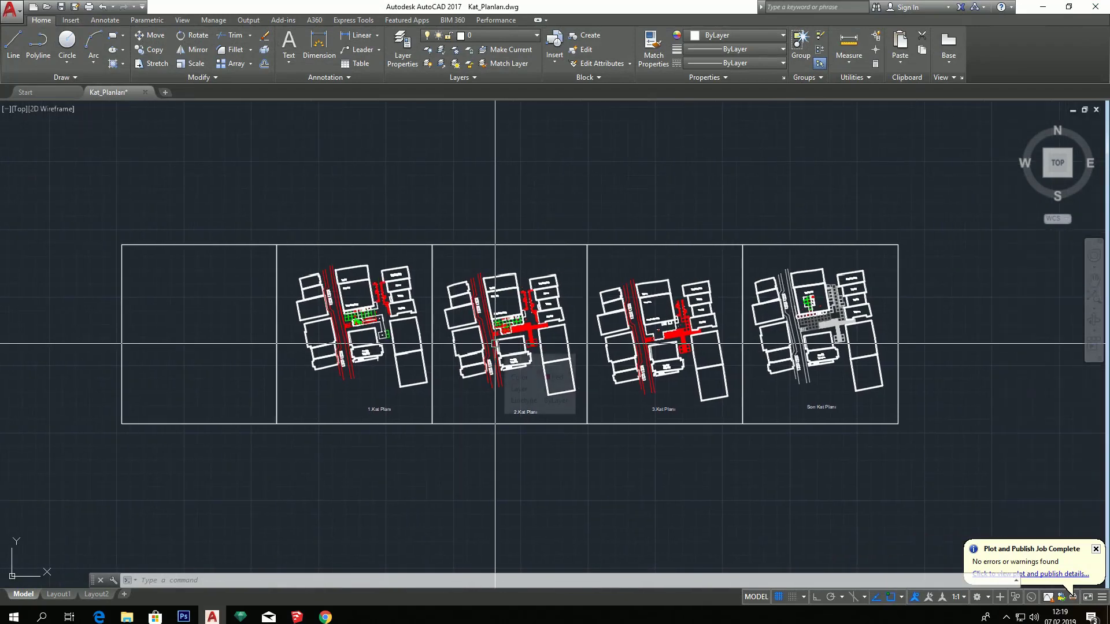
key(ctrl+p)
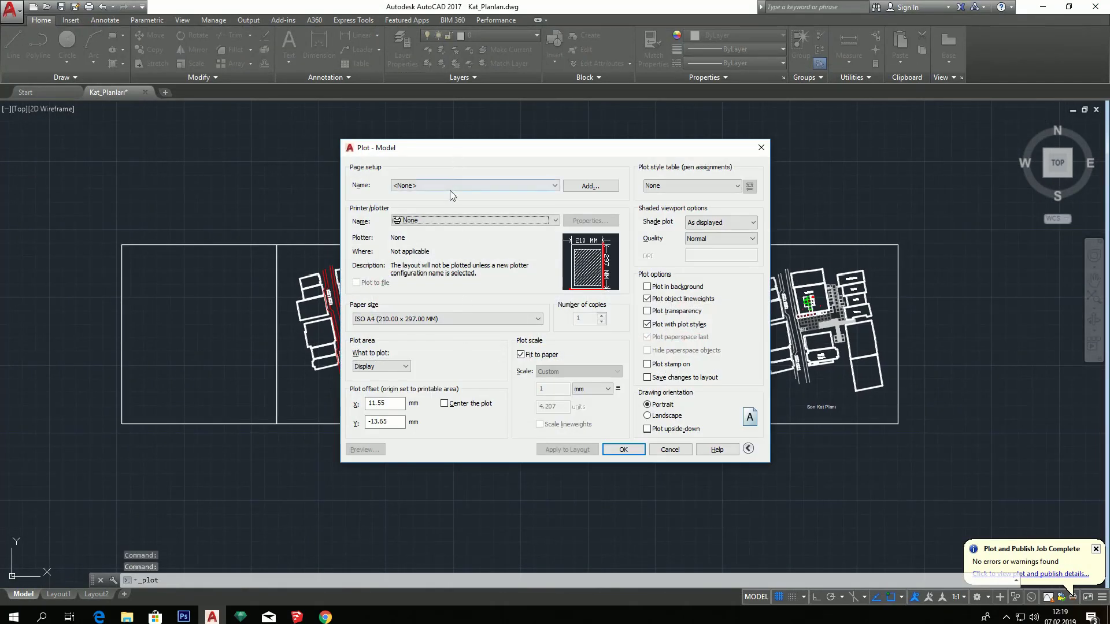
click(449, 185)
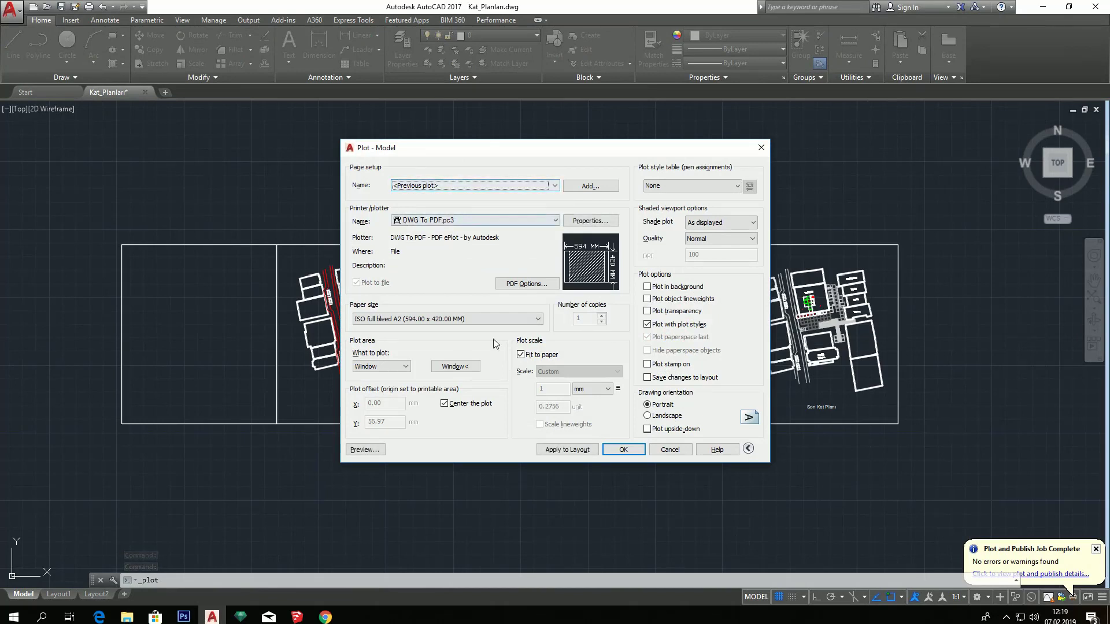
click(448, 188)
click(450, 206)
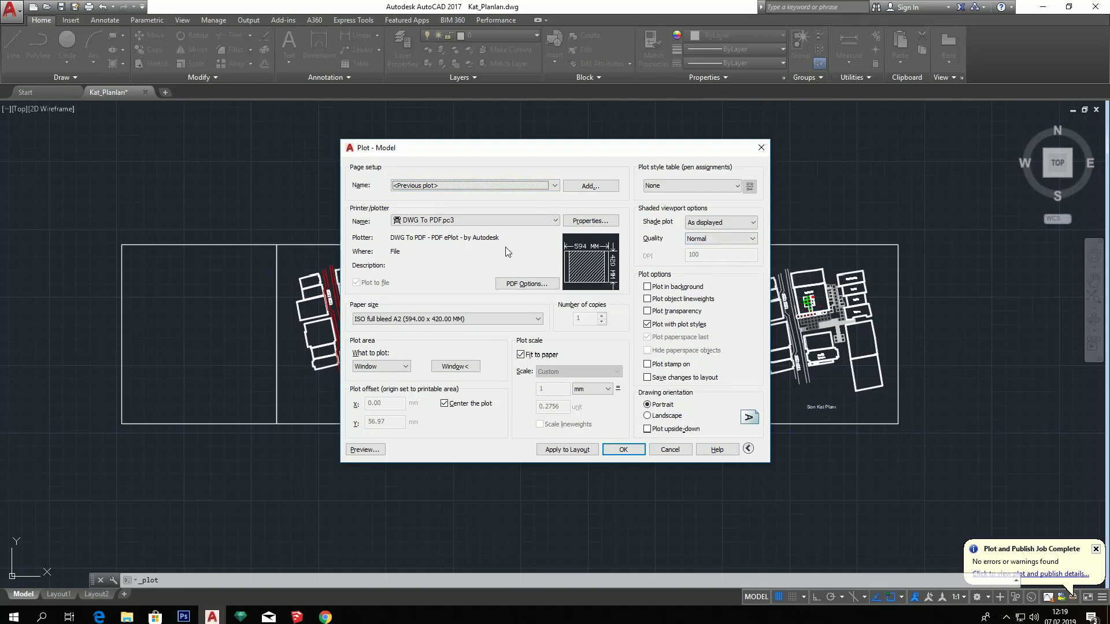
Window the 2.Kat Planı sheet and save it as 2.KAT.pdf in PLANLAR
click(455, 367)
click(432, 245)
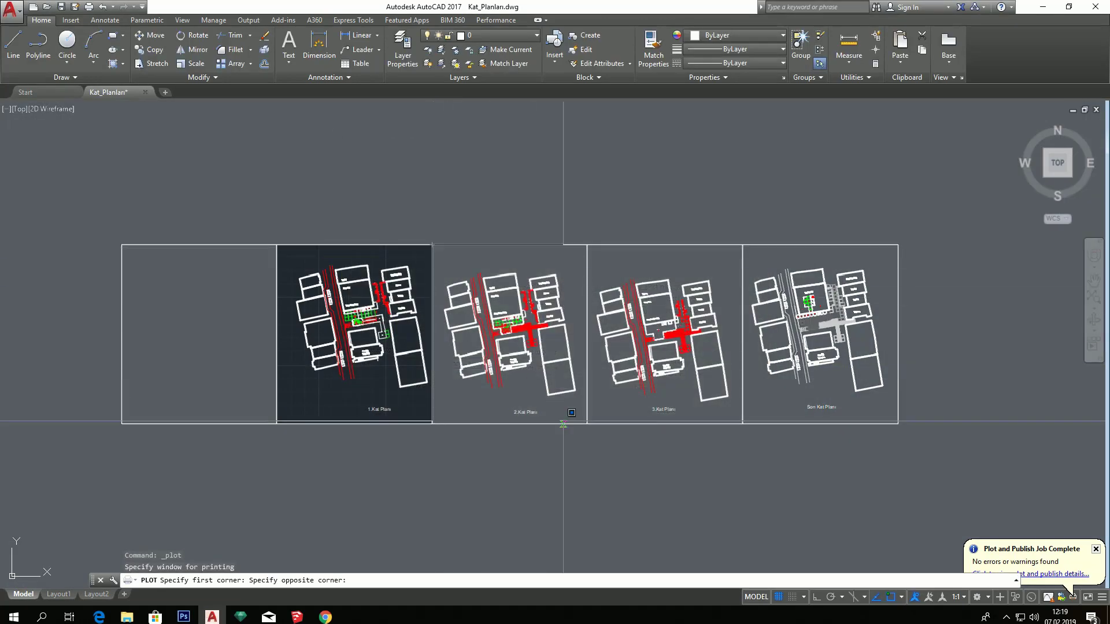
click(587, 423)
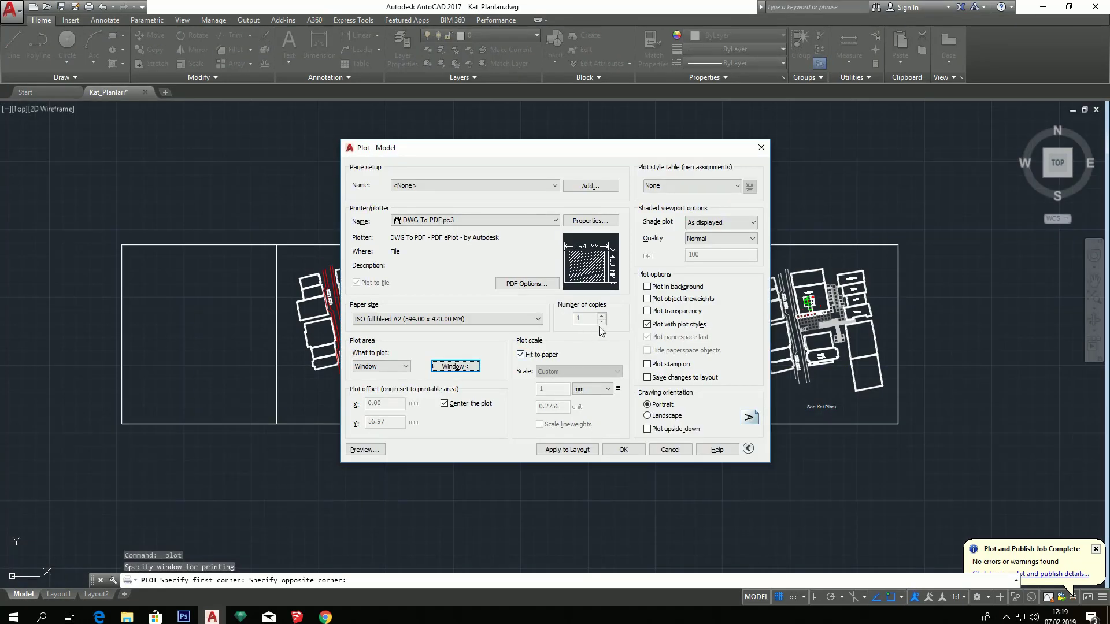
click(623, 450)
click(508, 297)
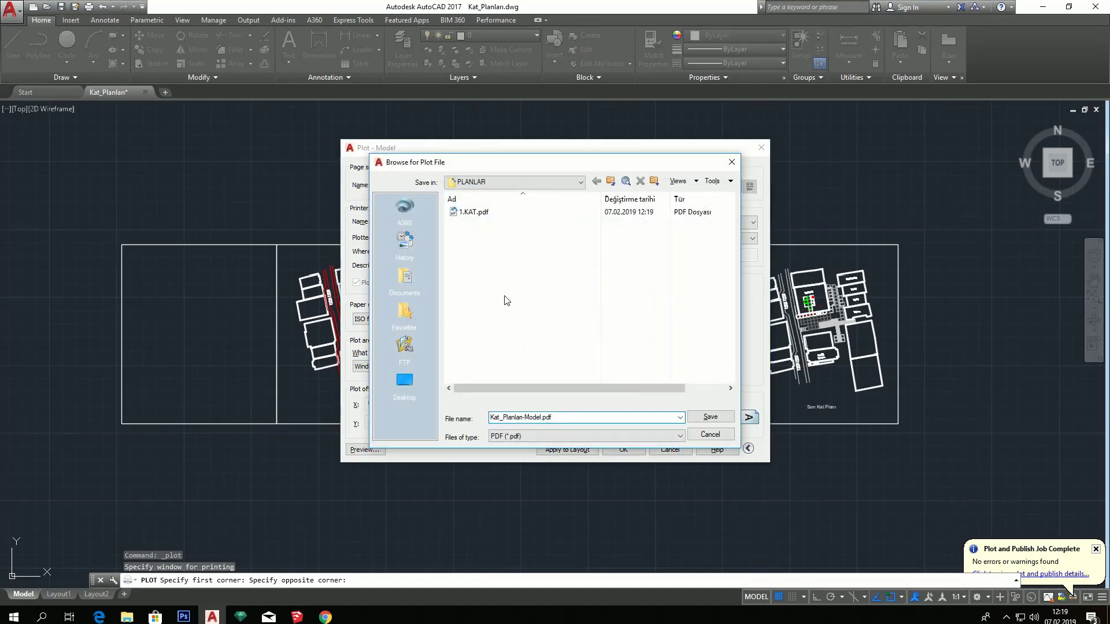
click(538, 416)
text(2.KAT)
click(710, 418)
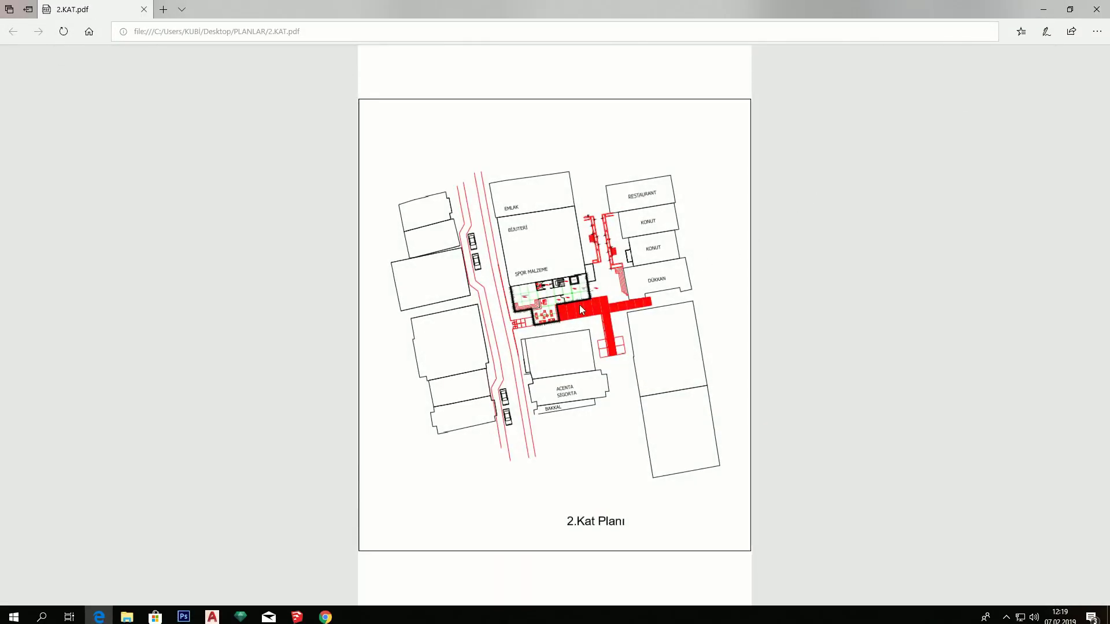
Zoom into 2.KAT.pdf until Etkinlik Sahnesi, KÜTÜPHANE and Dinlenme Terası are readable
scroll(581, 307, up, 3)
scroll(582, 310, up, 2)
scroll(589, 309, up, 1)
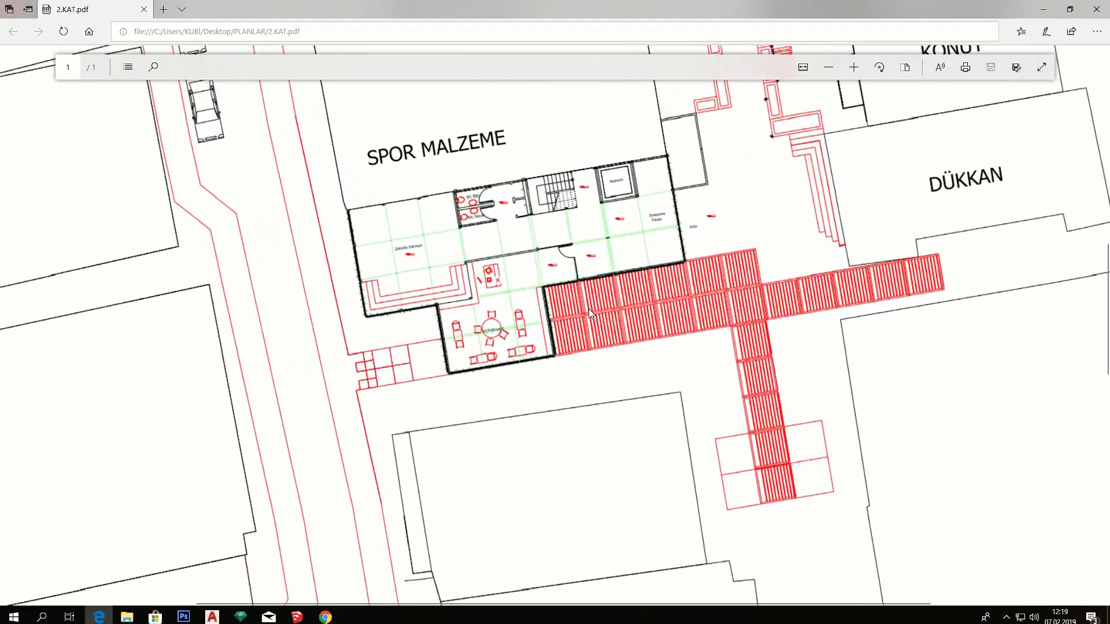
scroll(588, 309, up, 1)
scroll(589, 308, up, 1)
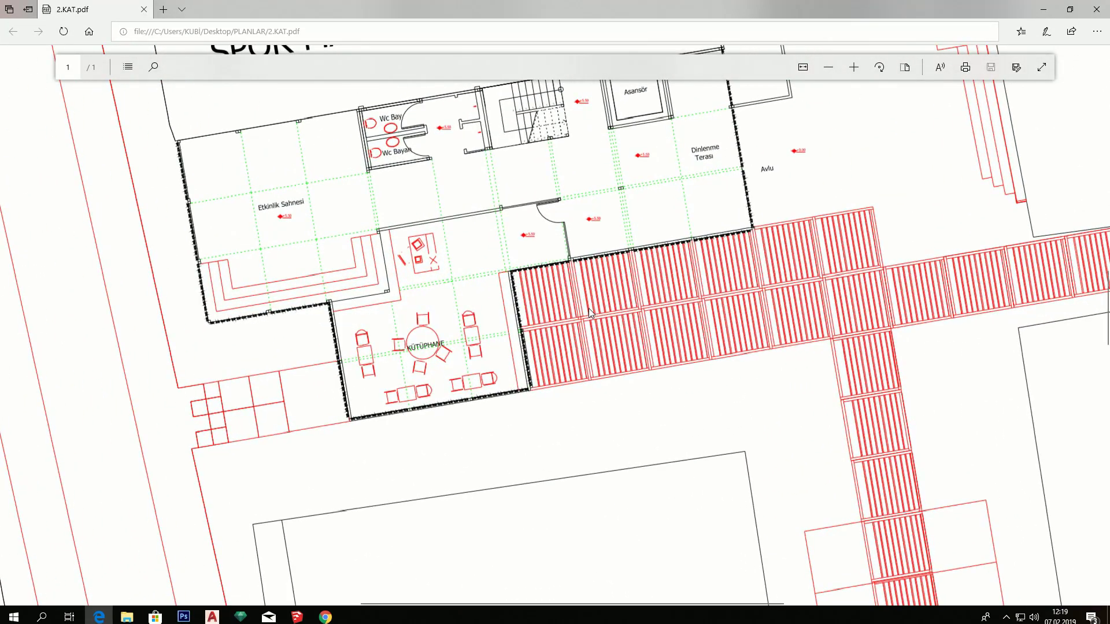
Close the 2.KAT PDF and start a <Previous plot> plot windowed around 3.Kat Planı
click(1097, 9)
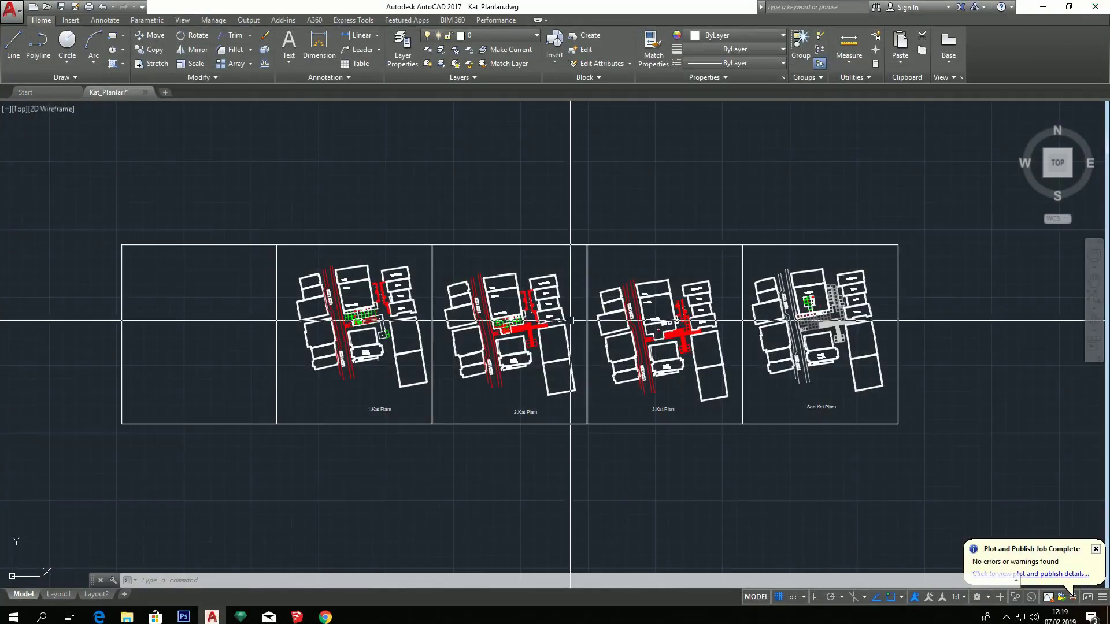
key(ctrl+p)
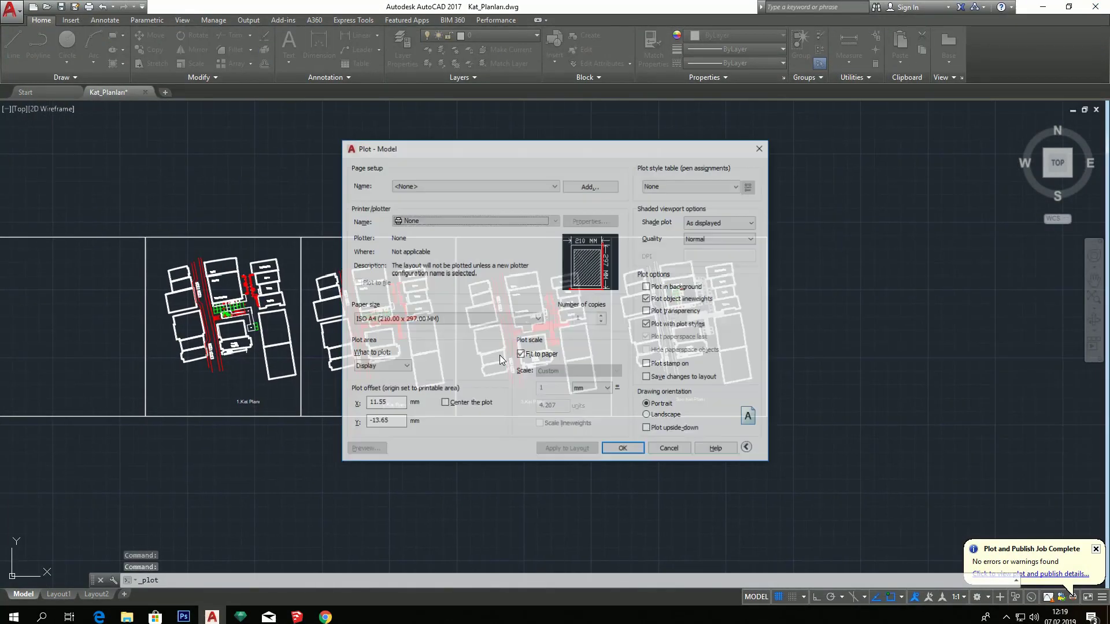
click(480, 186)
click(480, 193)
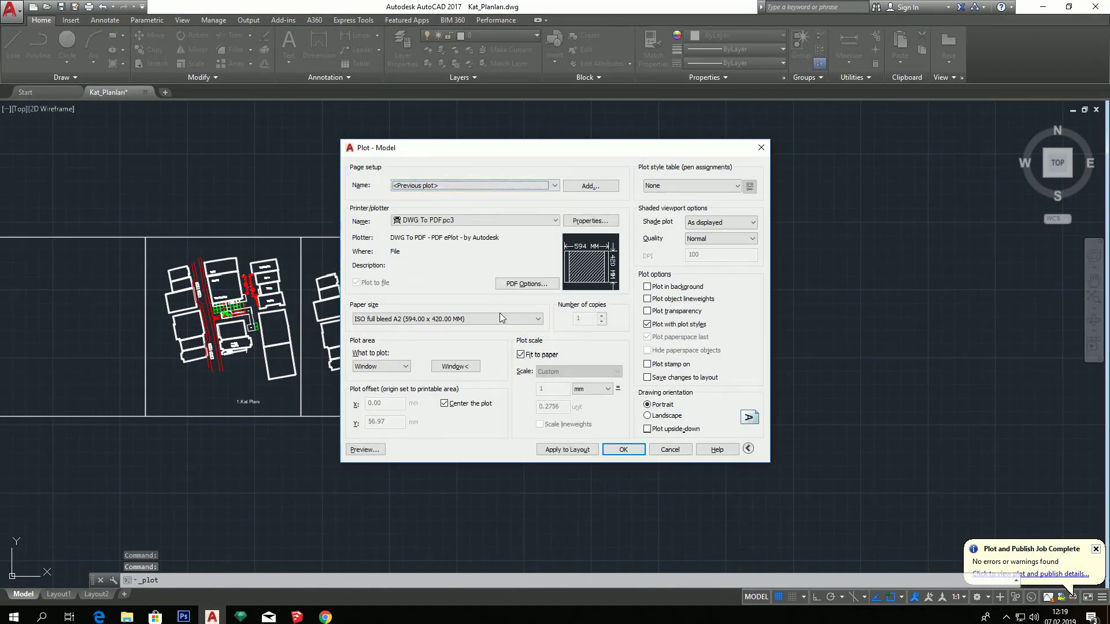
click(457, 364)
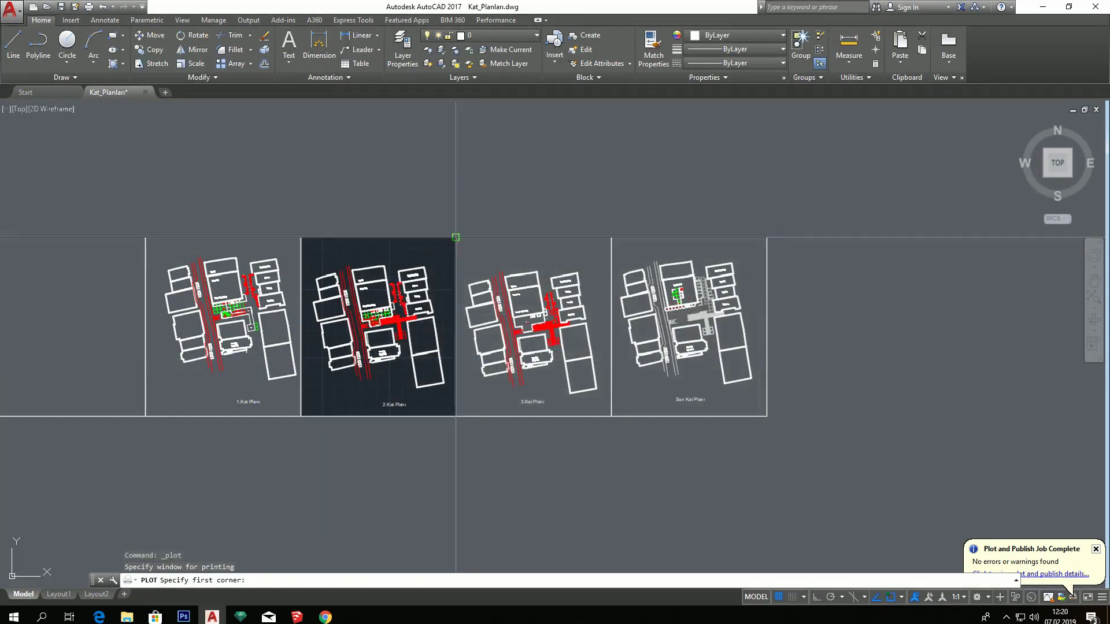
click(456, 238)
click(621, 414)
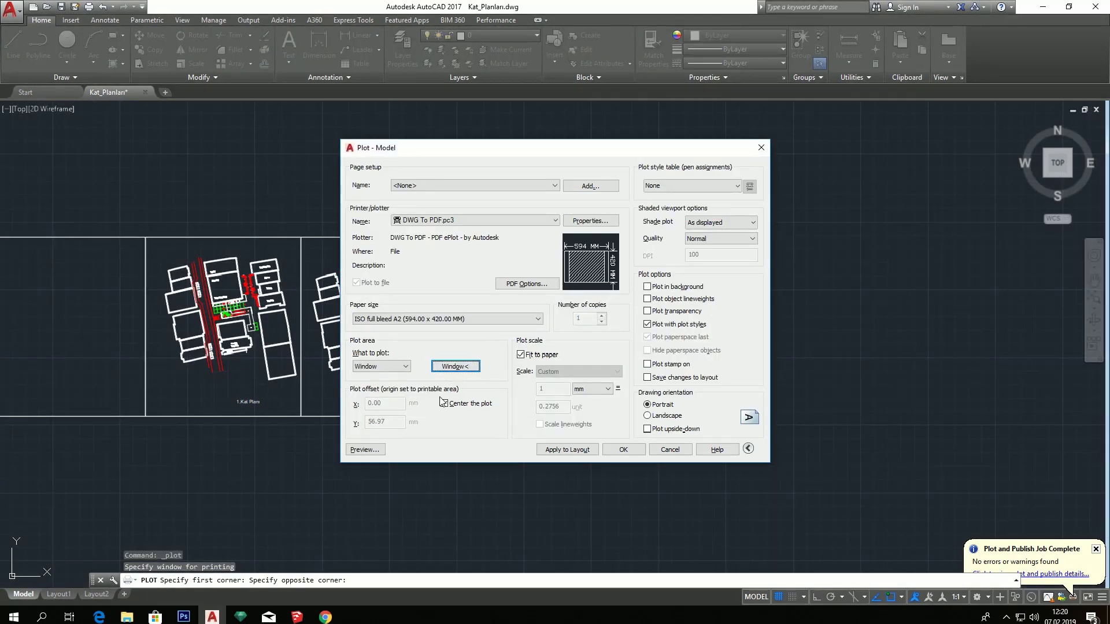
Apply monochrome.ctb to all layouts and re-pick the 3.Kat Planı plot window
click(678, 186)
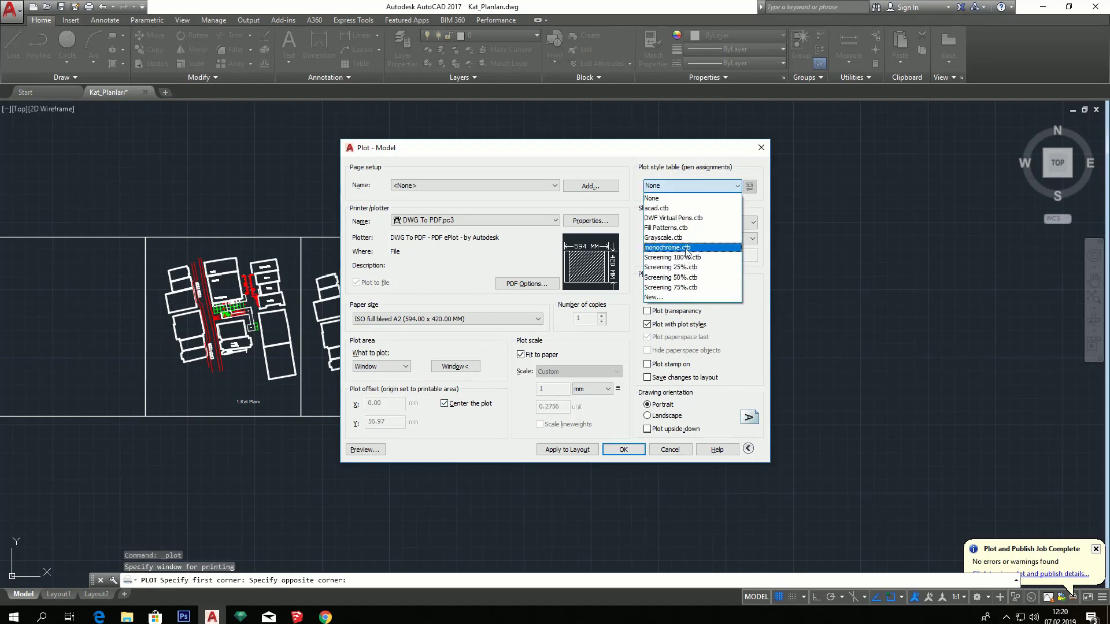
click(676, 249)
click(565, 340)
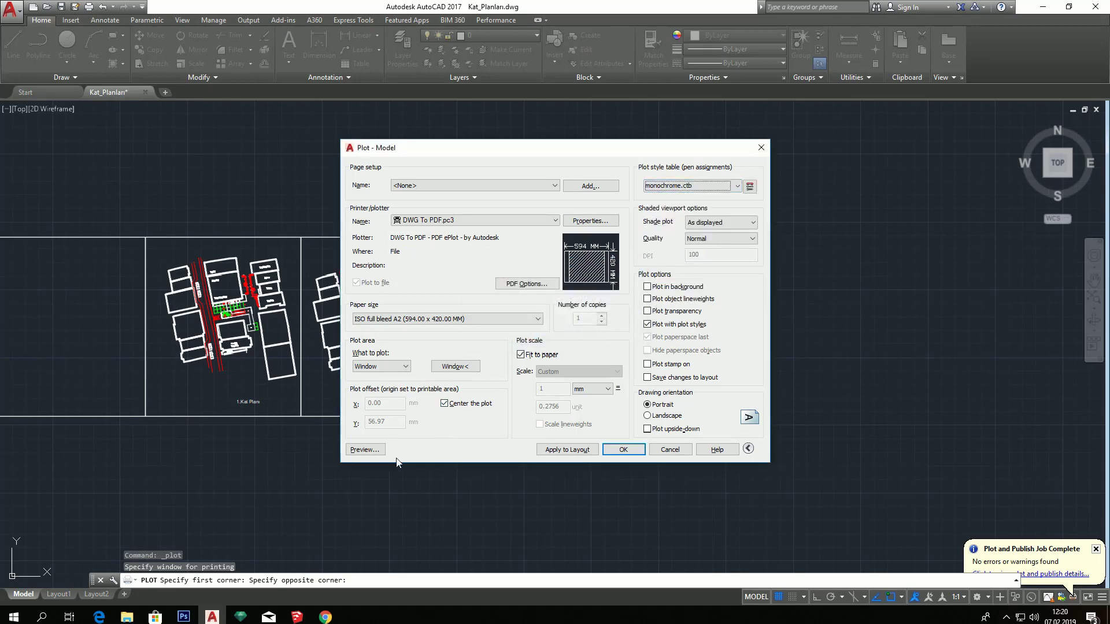
click(438, 366)
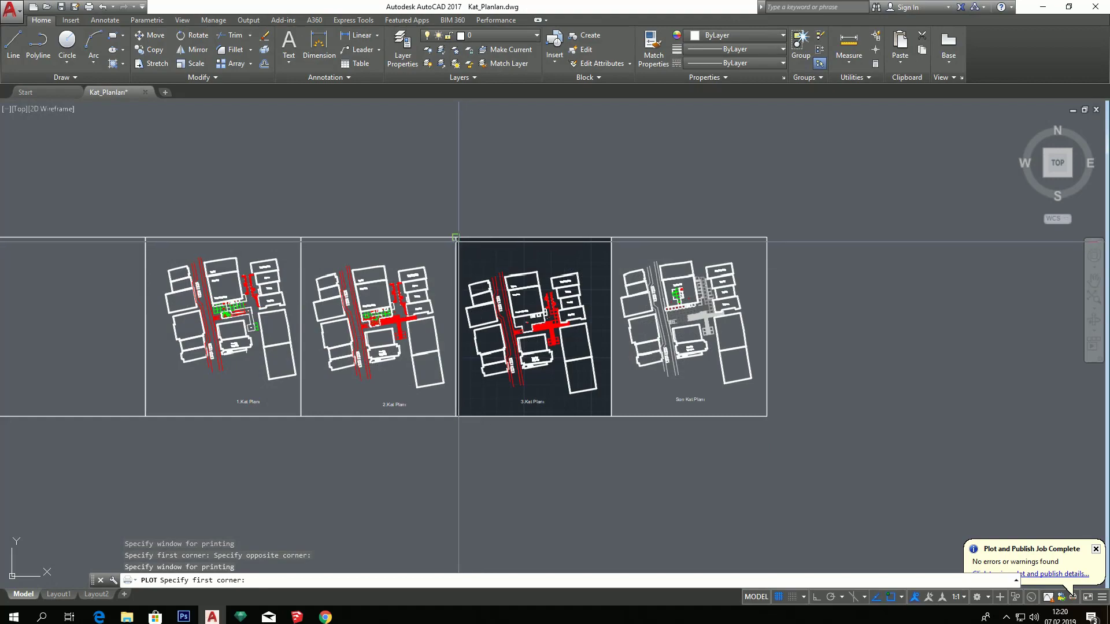
click(457, 237)
click(611, 416)
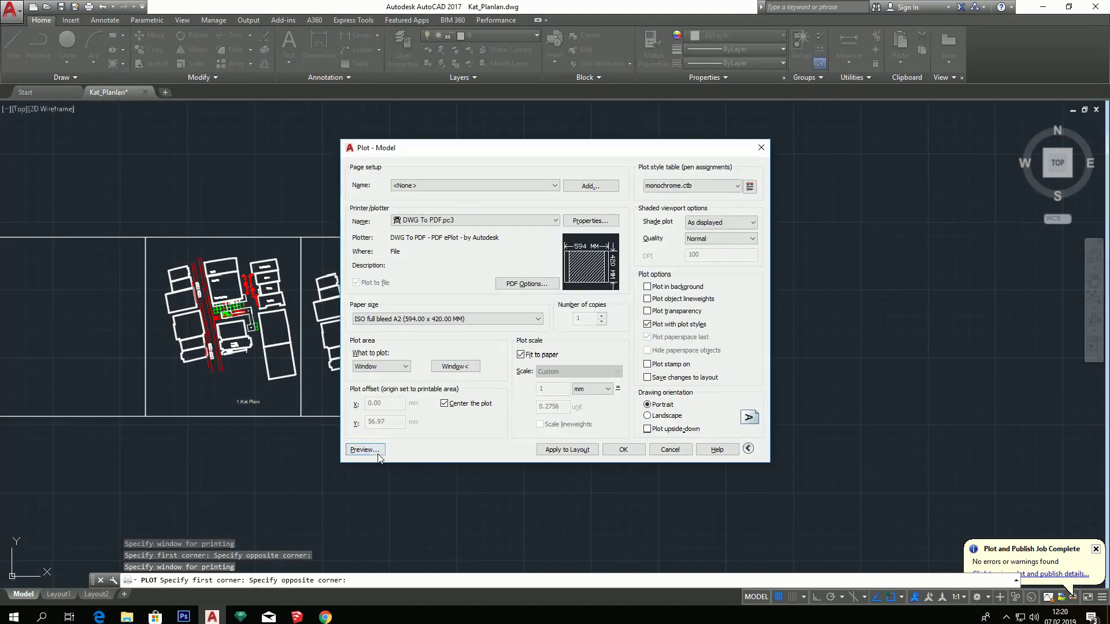
Preview the black-and-white plot of the 3.Kat Planı sheet
click(378, 455)
scroll(576, 338, up, 5)
scroll(590, 258, up, 2)
drag(590, 258, 627, 426)
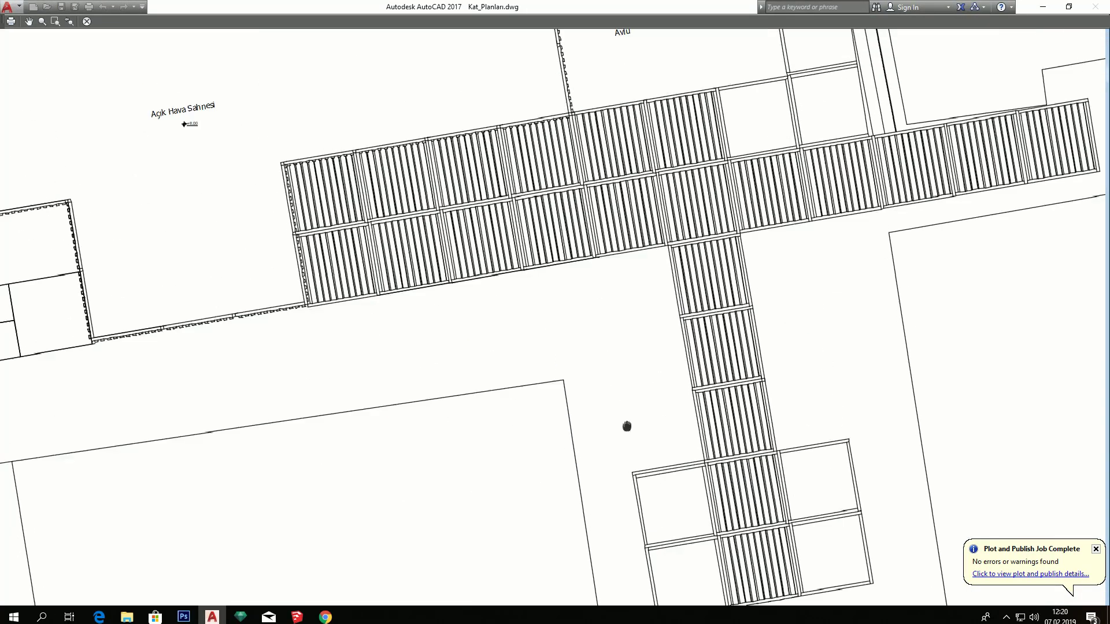
scroll(631, 359, down, 4)
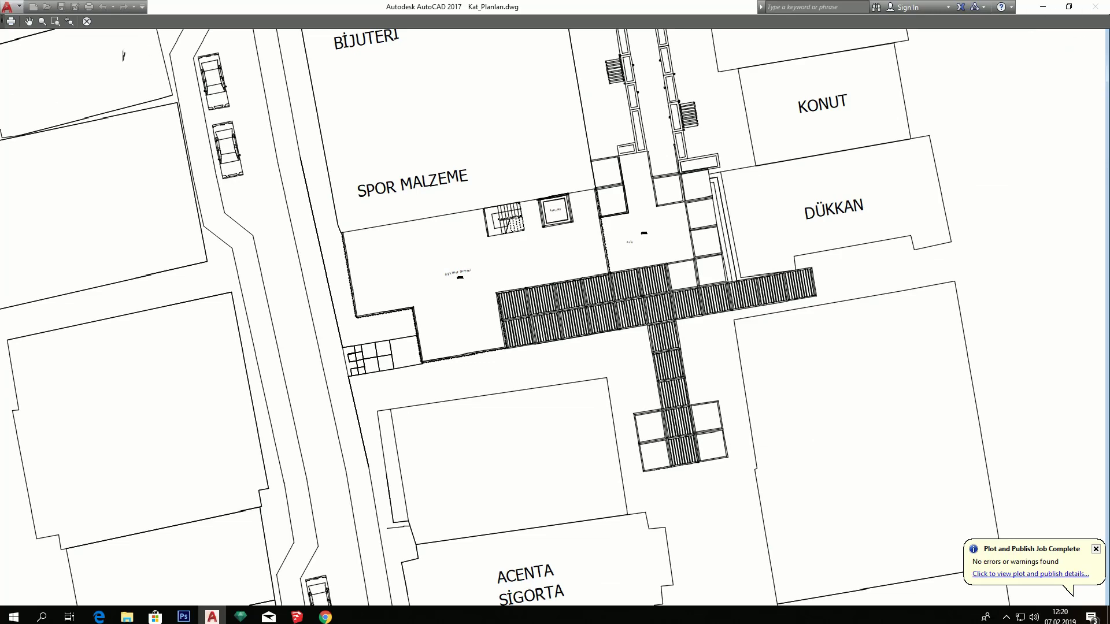
click(87, 22)
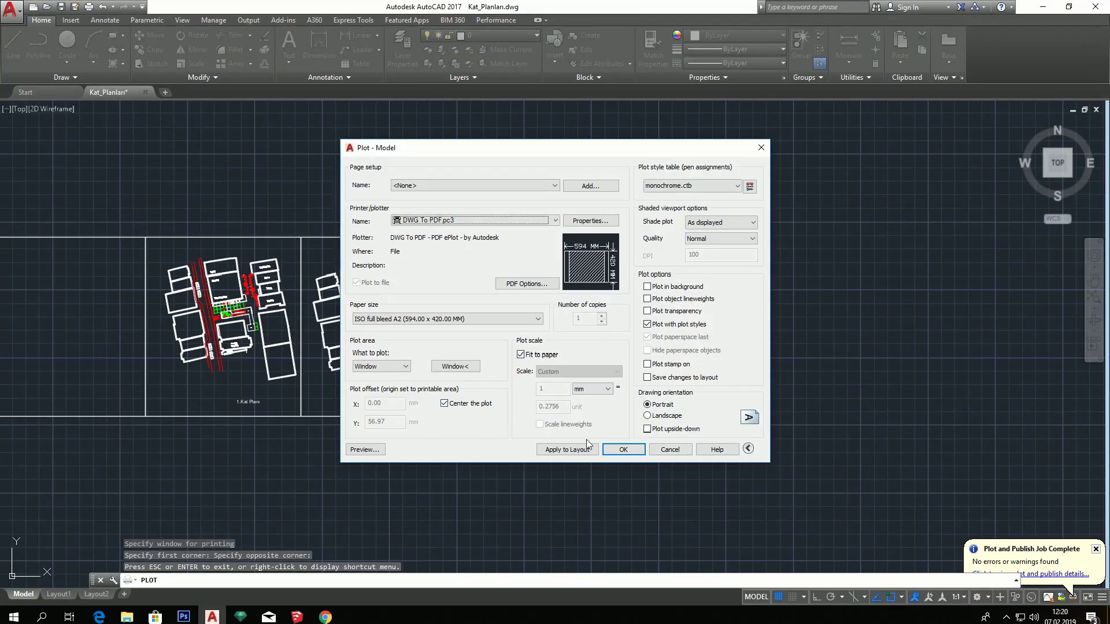
Plot the sheet to PDF as 3.KAT in PLANLAR and close the opened PDF
click(624, 449)
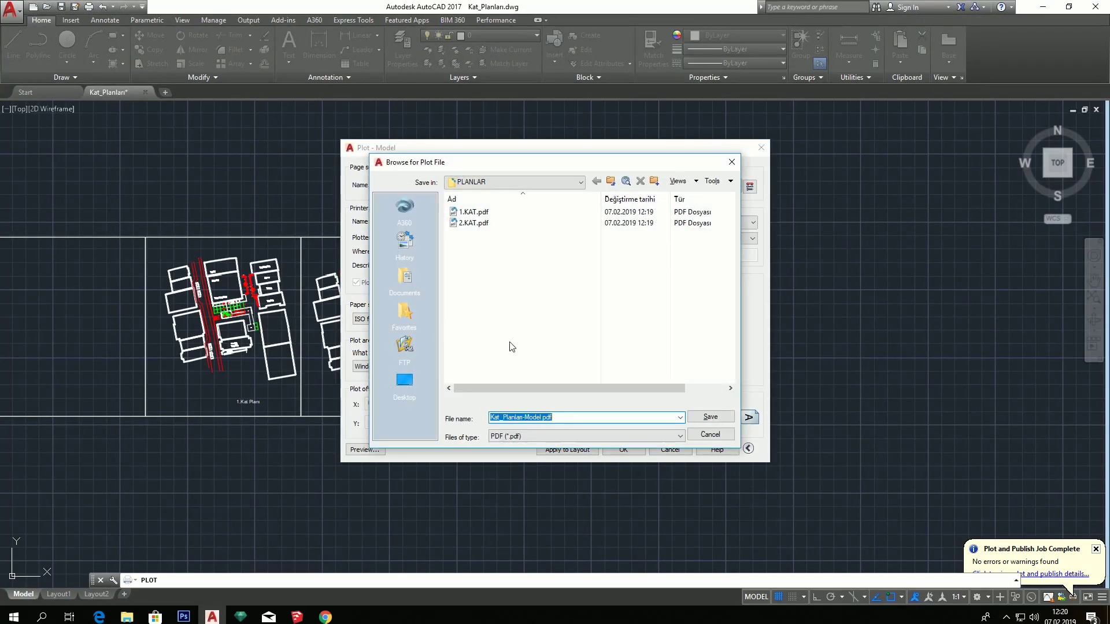
text(3.KAT)
click(711, 417)
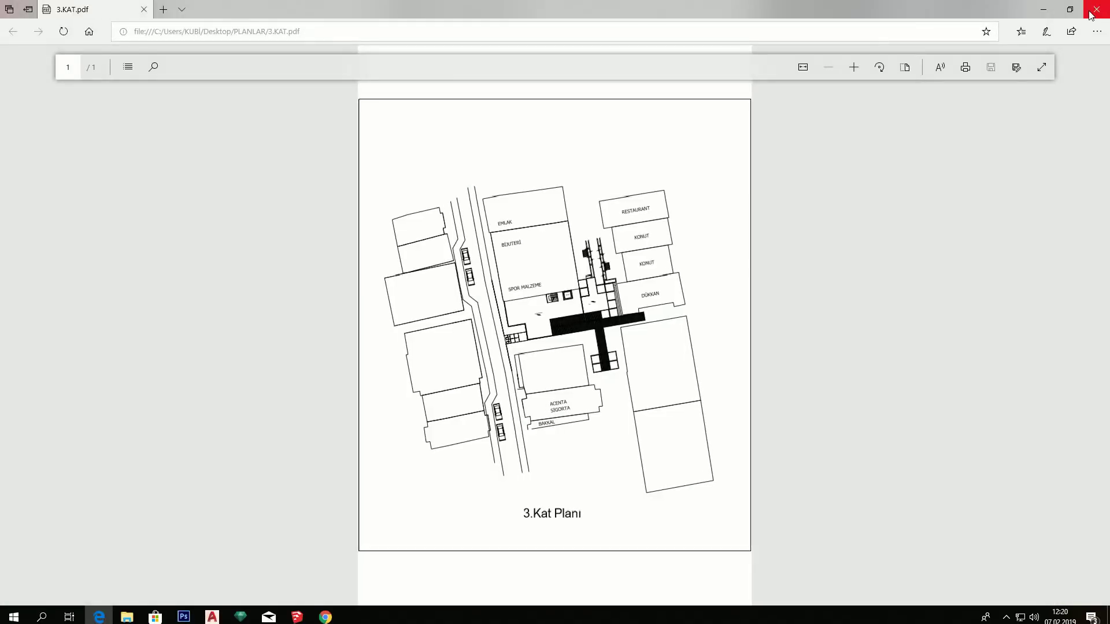
click(1092, 16)
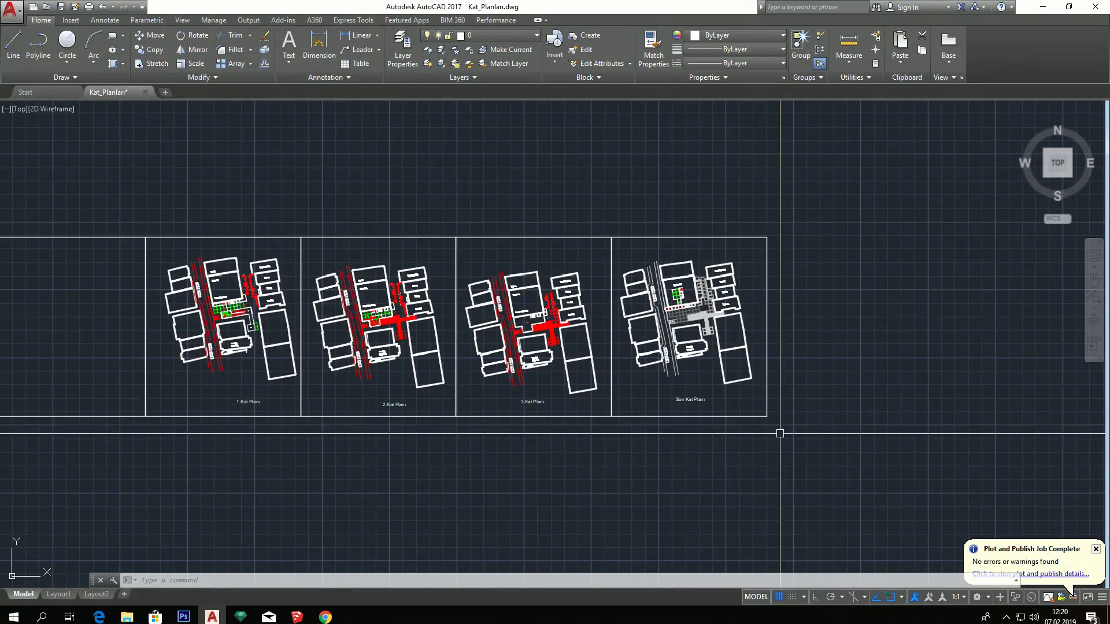
Start a plot with the previous plot settings, windowing the Son Kat Planı sheet
key(ctrl+p)
click(495, 185)
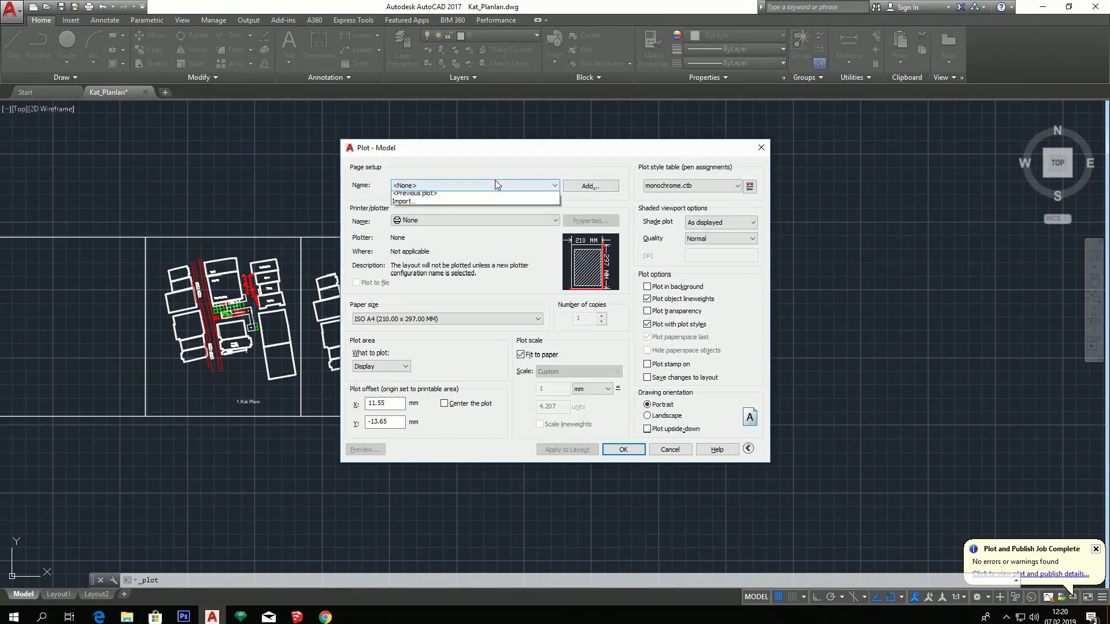
click(456, 366)
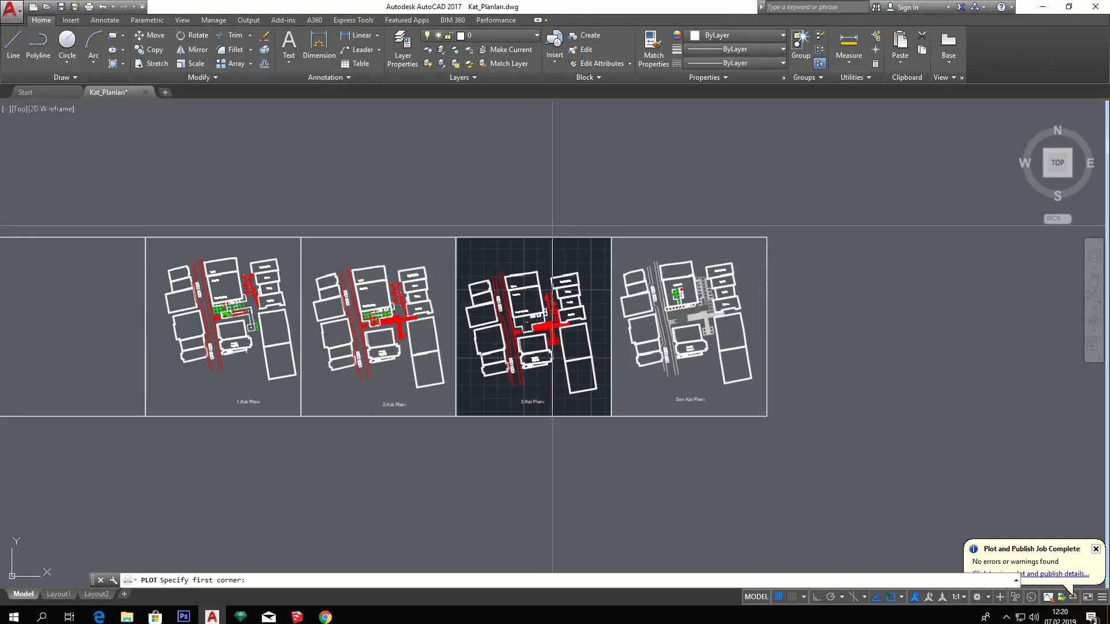
click(611, 237)
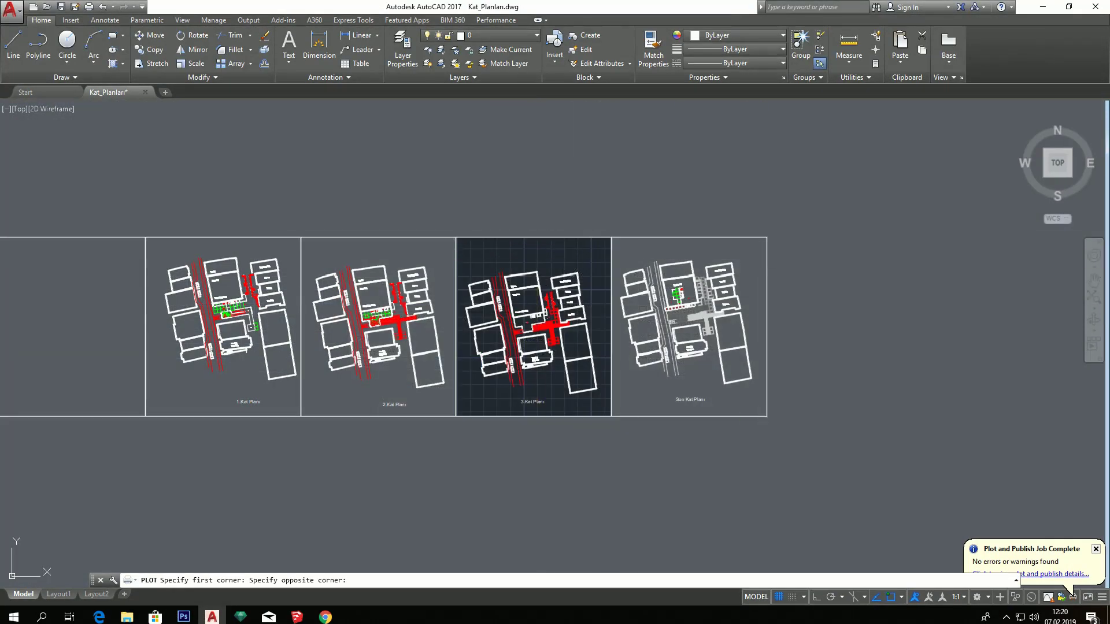
click(767, 416)
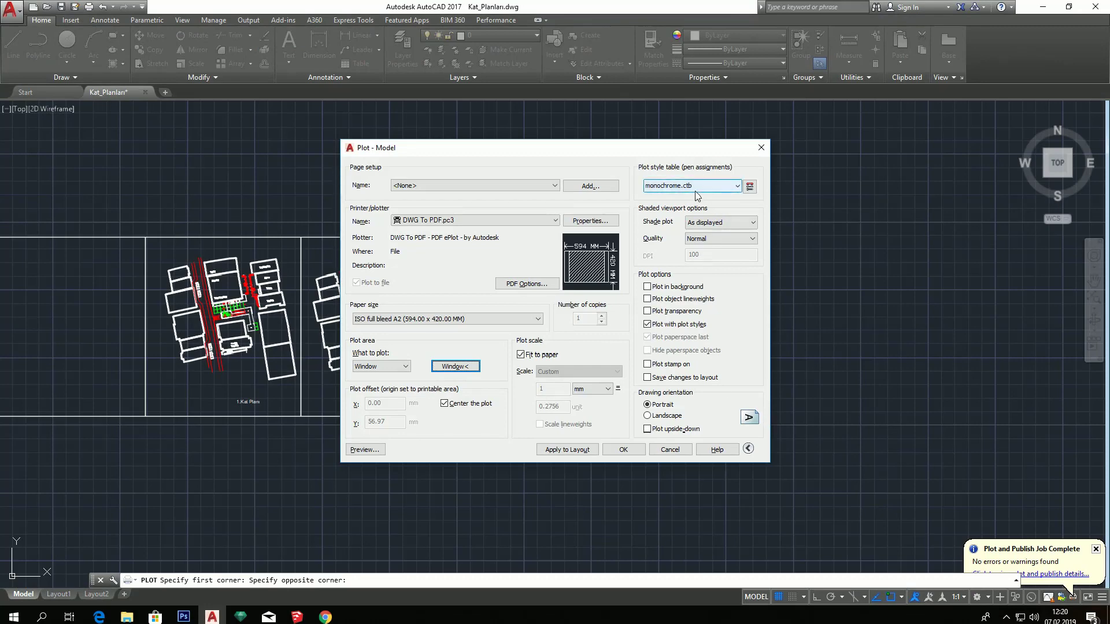
Preview the Son Kat Planı plot and save it as SON KAT PLANI.pdf
click(365, 450)
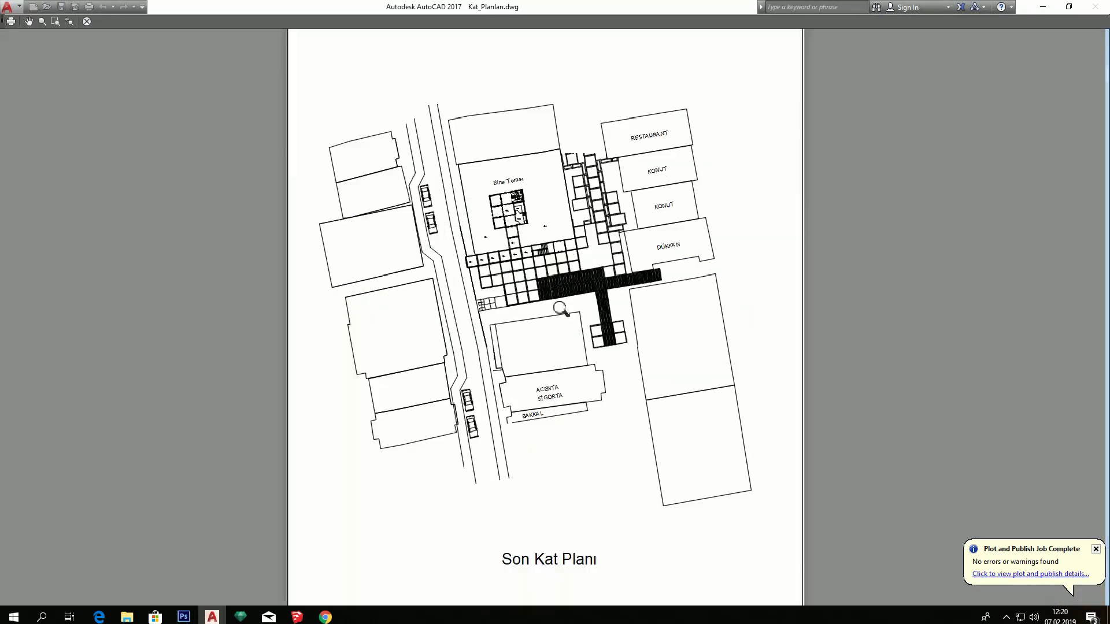
scroll(585, 263, up, 5)
scroll(584, 266, up, 3)
scroll(582, 269, down, 5)
scroll(582, 268, down, 2)
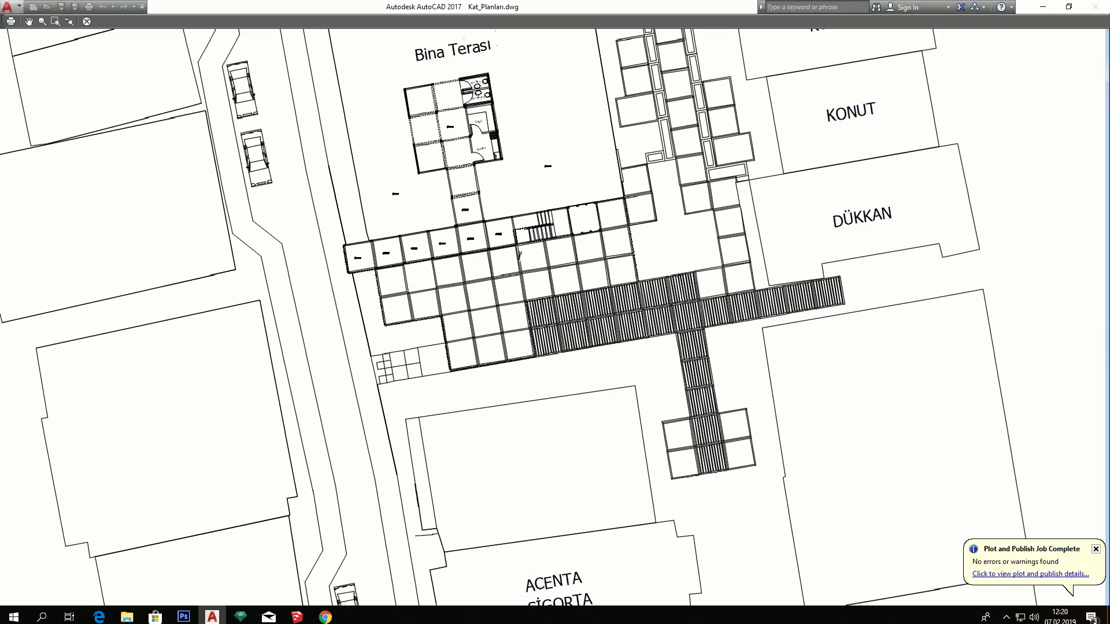
scroll(467, 231, up, 6)
scroll(467, 231, down, 4)
click(86, 22)
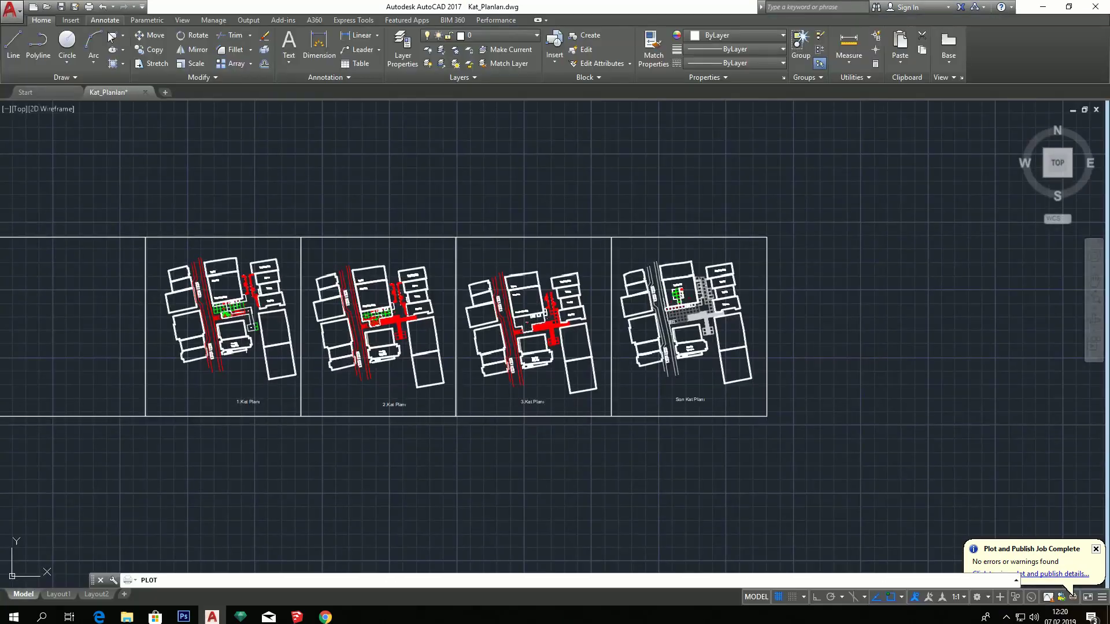
click(631, 454)
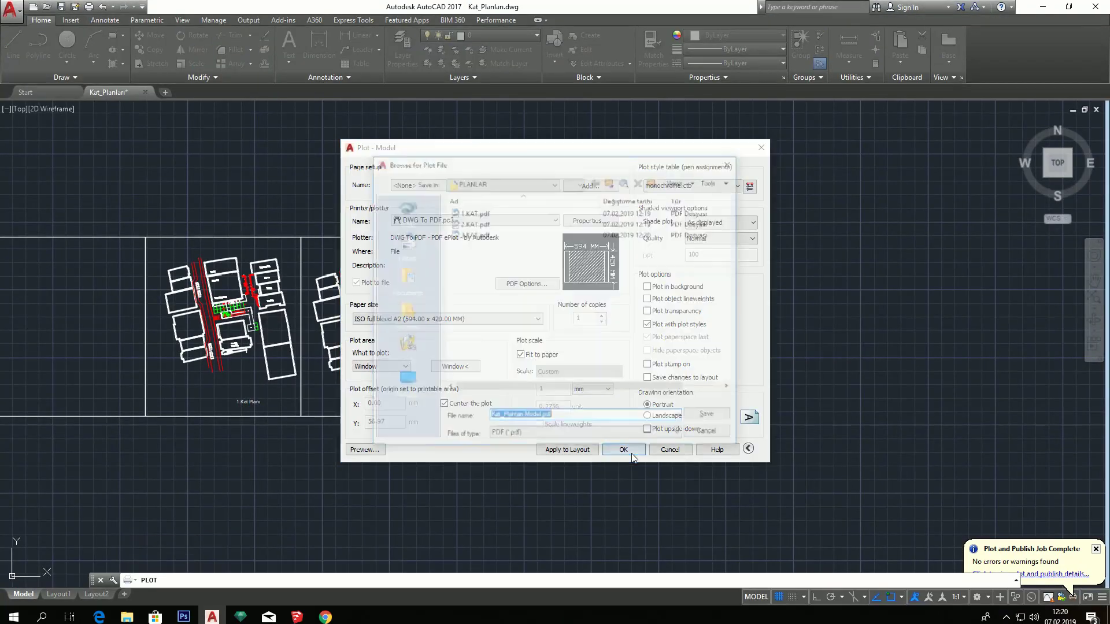
text(SO)
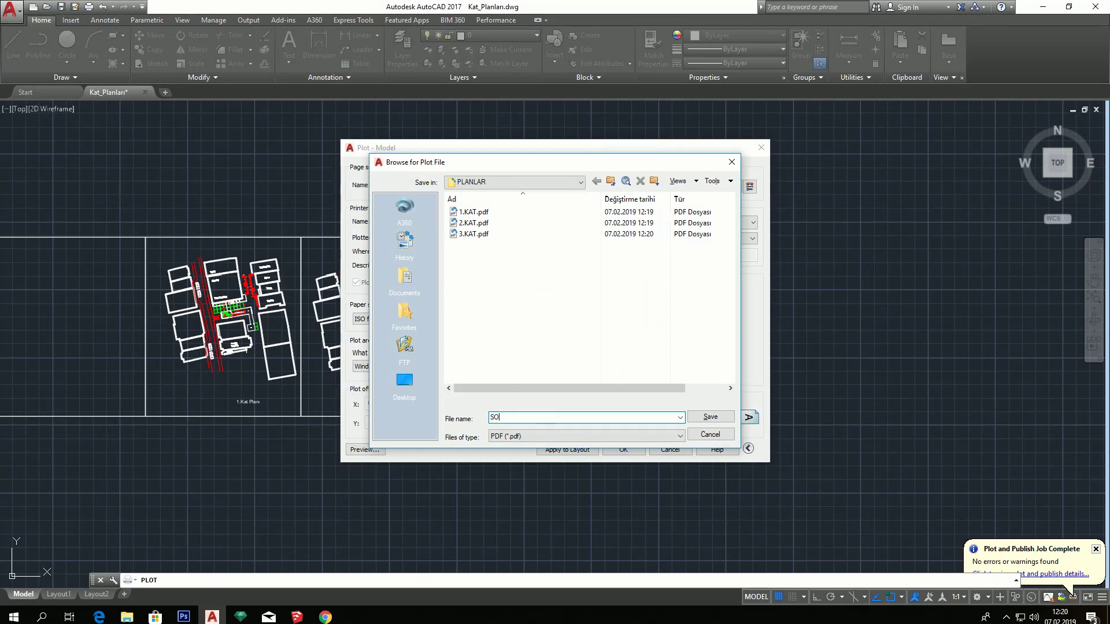
text(N KAT PLANI)
click(711, 417)
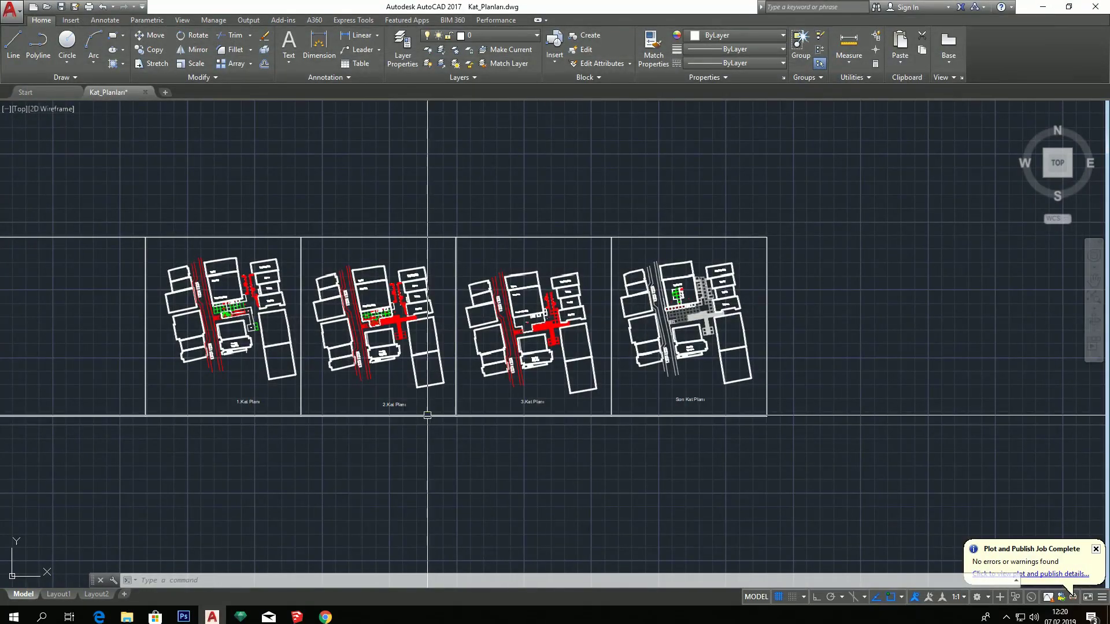
Start a plot with the previous page setup and pick a new plot window
key(ctrl+p)
click(465, 186)
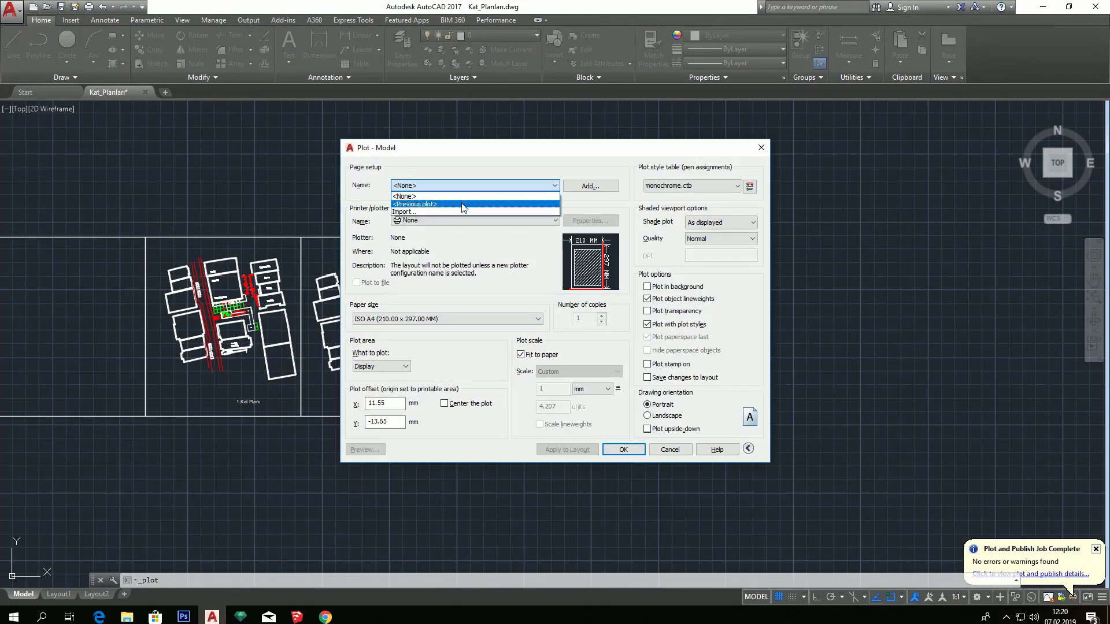
click(417, 204)
click(455, 366)
click(455, 416)
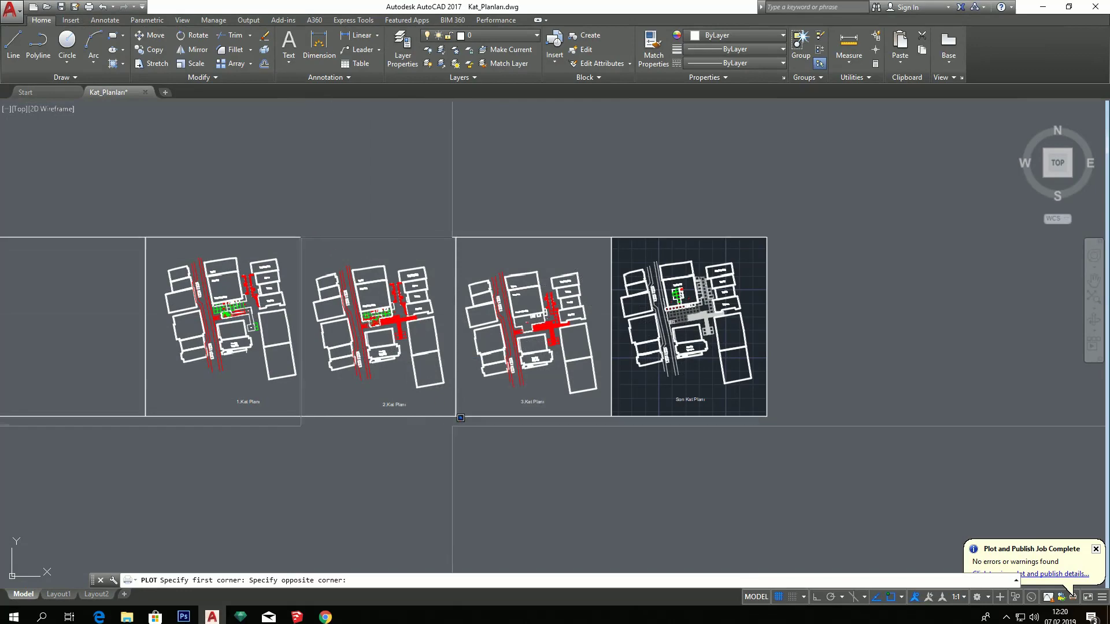
click(456, 416)
Save the plot as 2.KAT.pdf, overwriting the existing file, and close the PDF preview
click(621, 454)
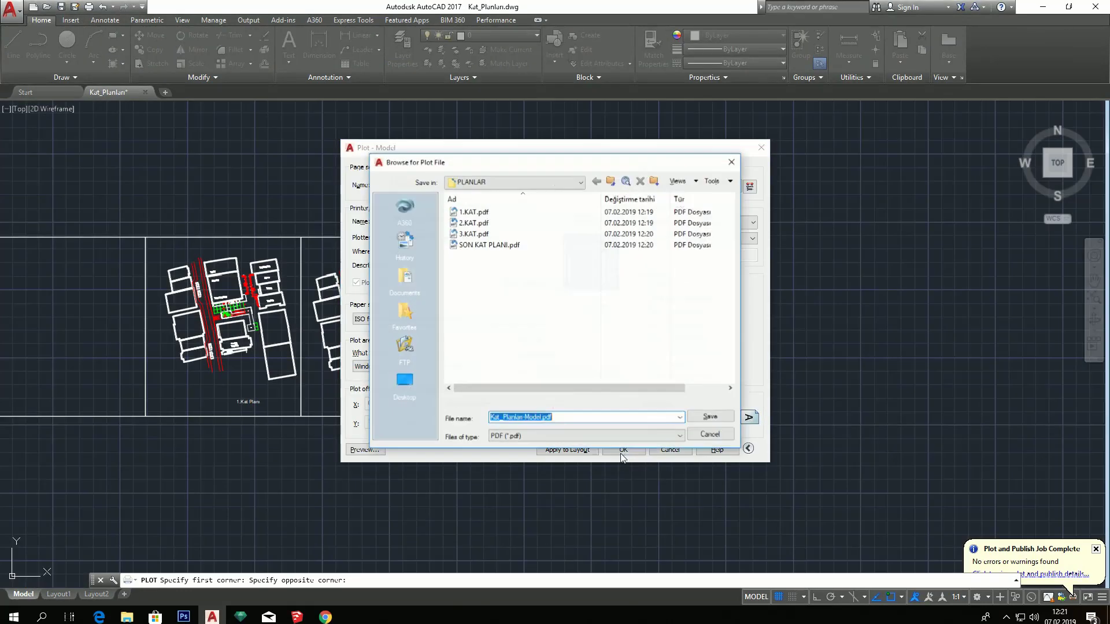
click(473, 223)
click(711, 417)
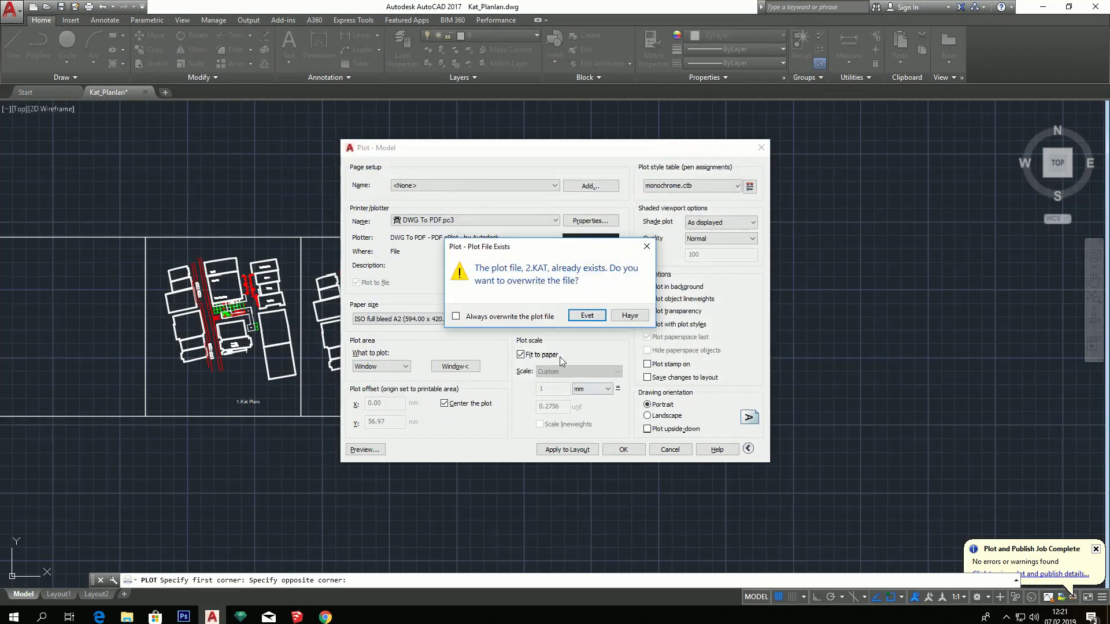
click(589, 315)
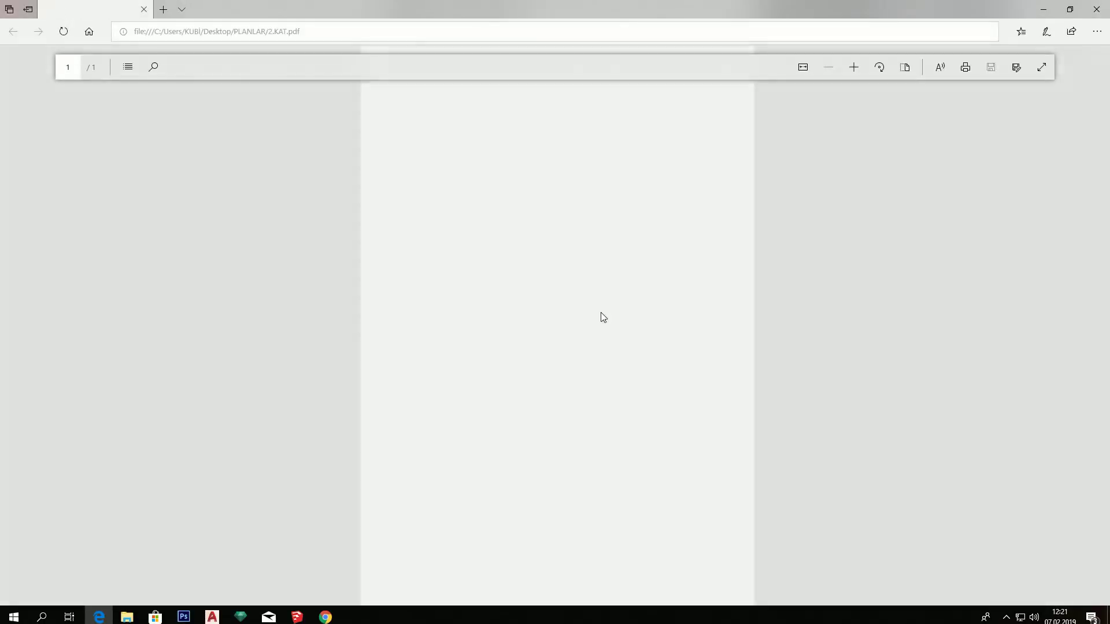
click(1096, 9)
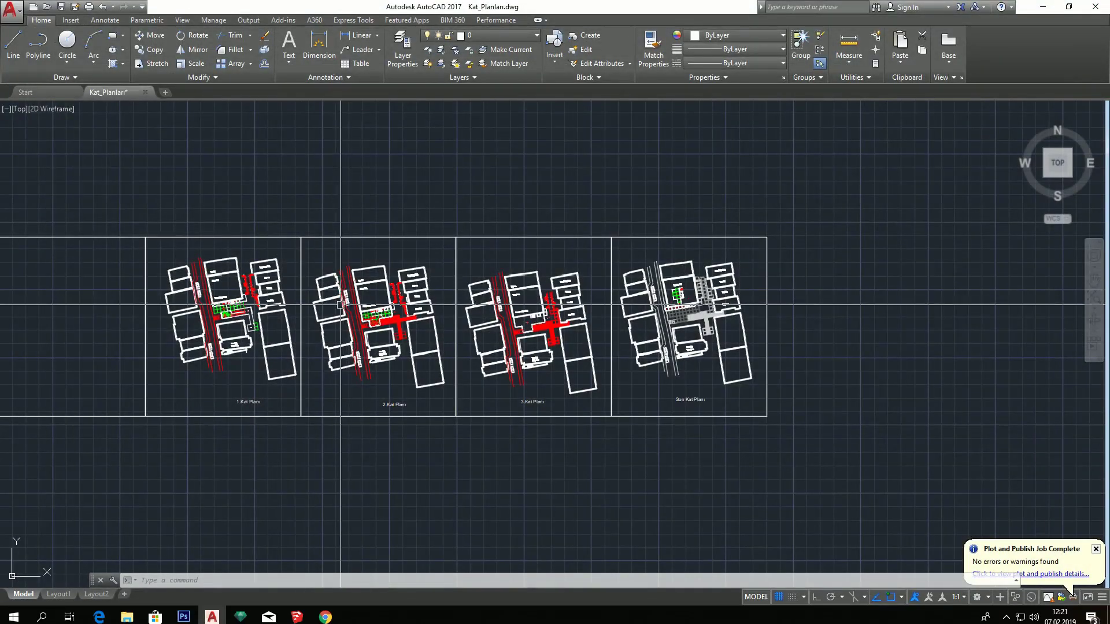
Start a plot with the previous page setup, windowing the floor plan
key(ctrl+p)
click(428, 186)
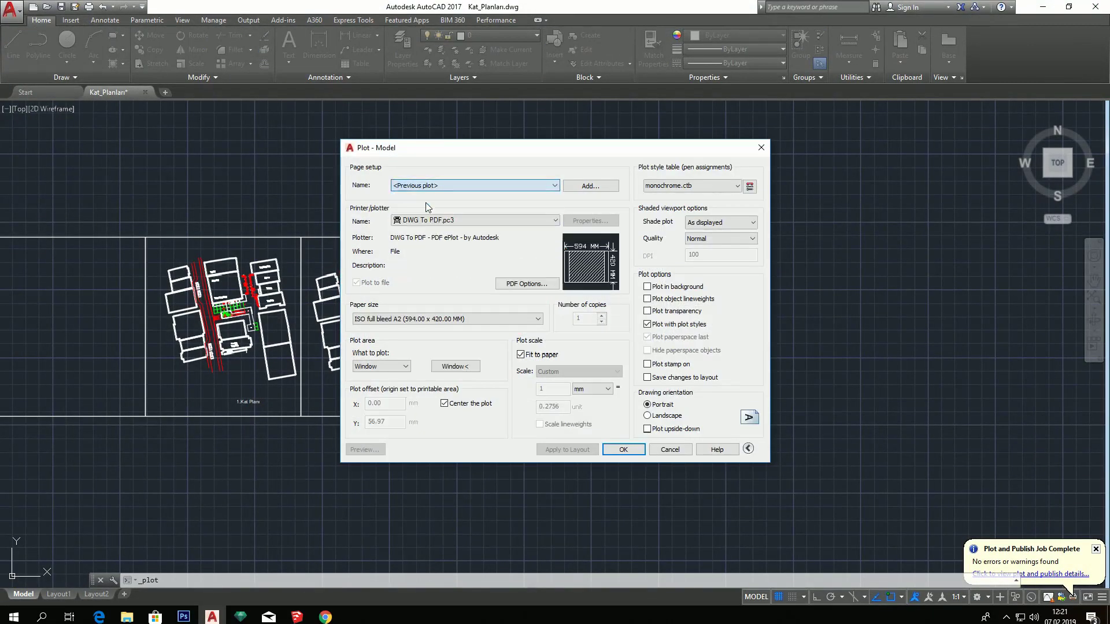
click(455, 367)
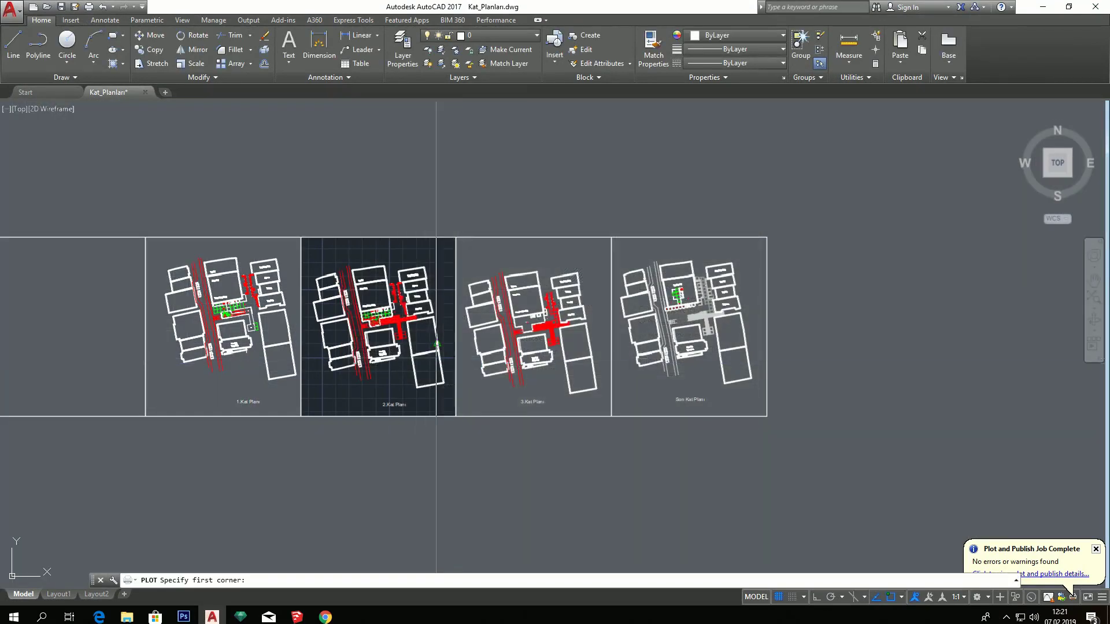
click(146, 237)
click(301, 416)
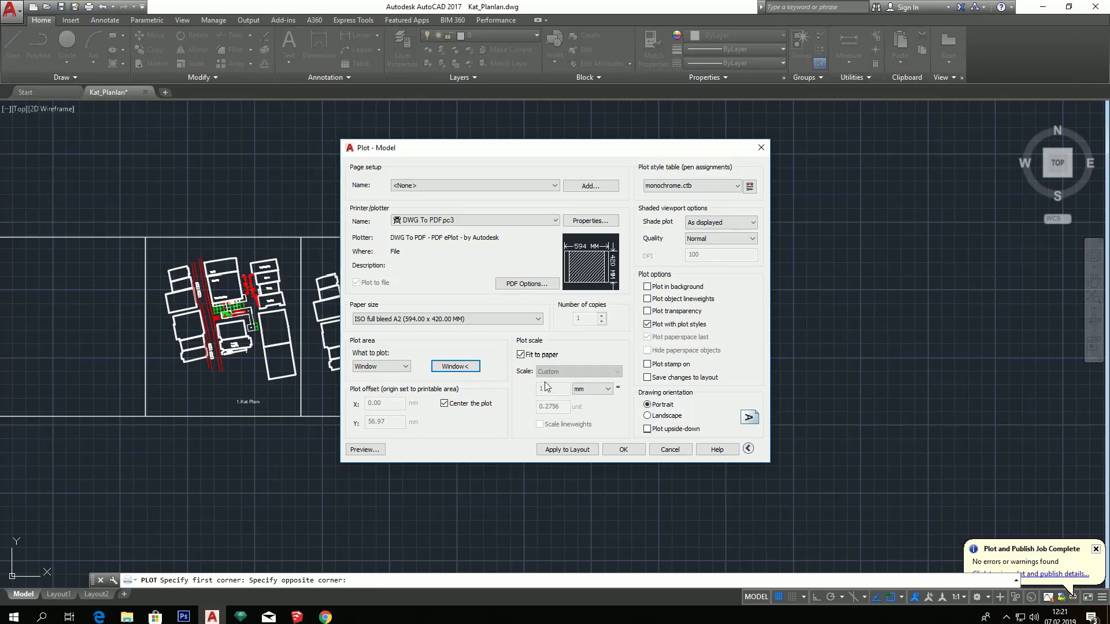
Save the plot as 1.KAT.pdf, overwriting the old file, and close the PDF preview
click(622, 452)
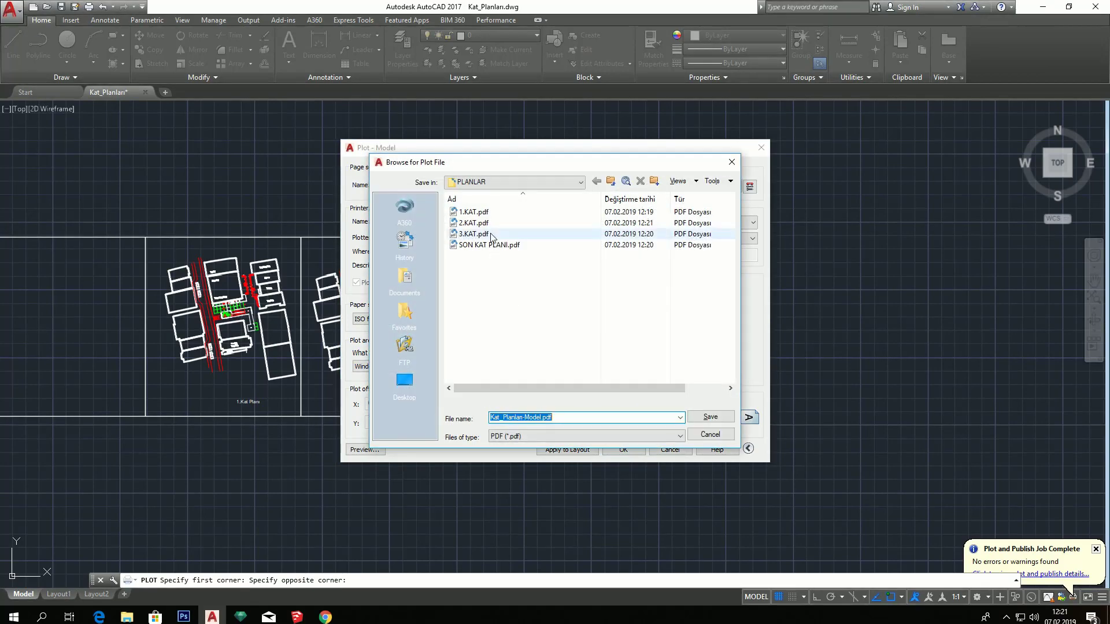
click(473, 212)
click(728, 416)
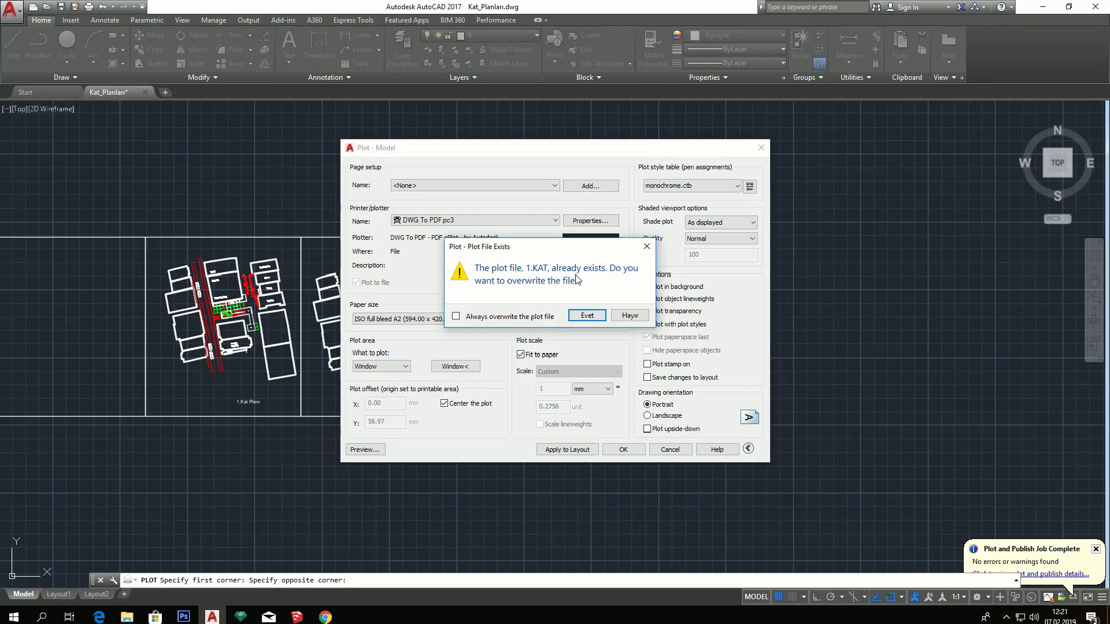
click(582, 320)
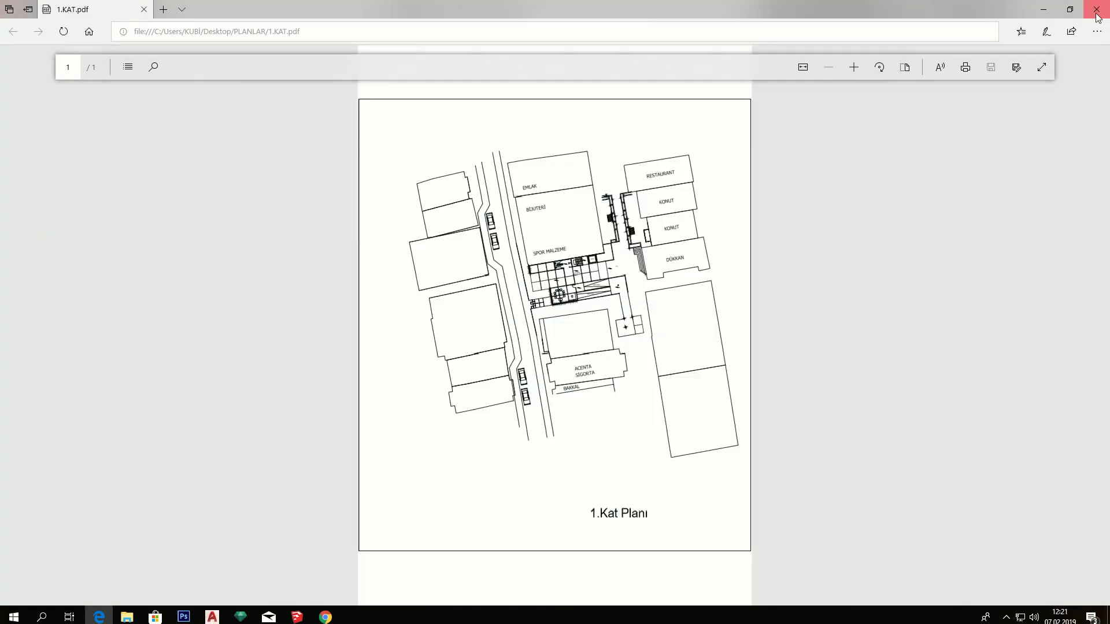
click(1097, 10)
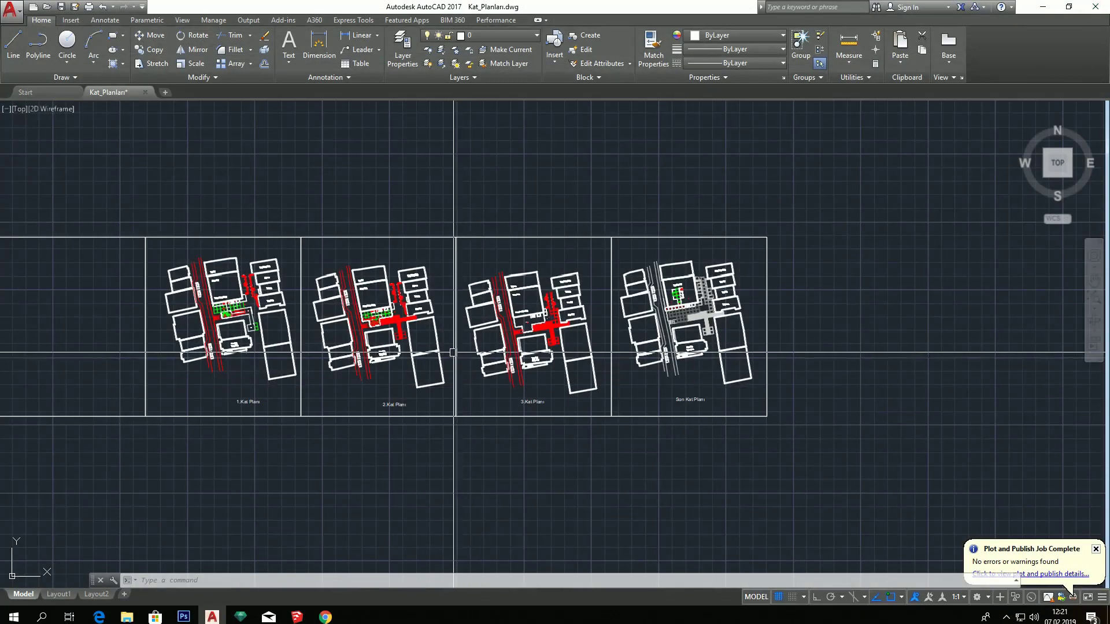
scroll(583, 278, down, 2)
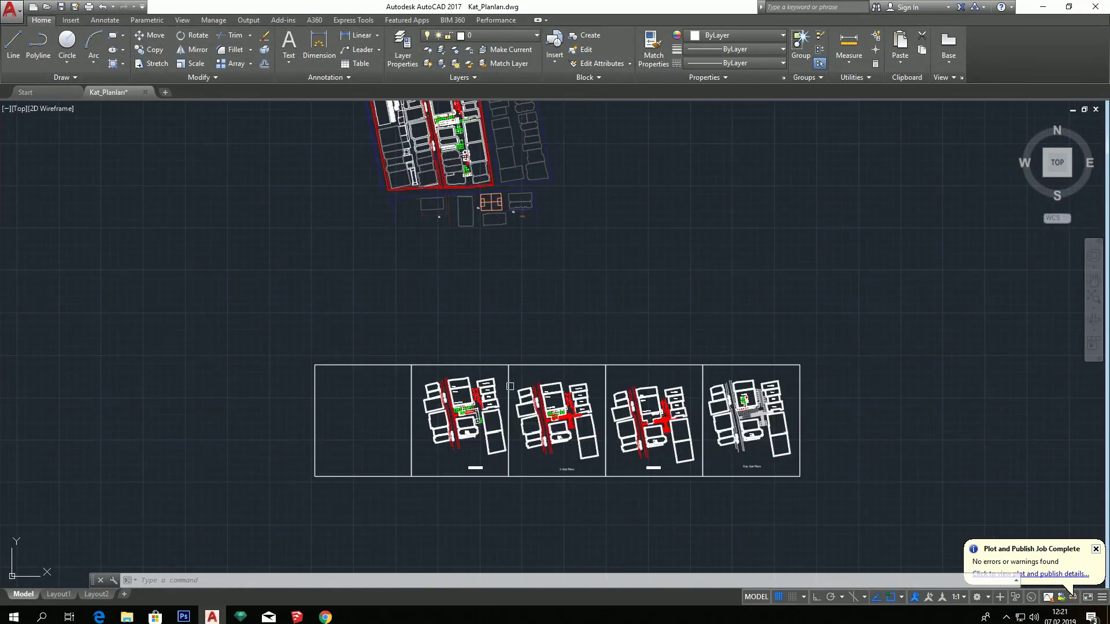
Close AutoCAD and delete the Elips 1 dashed-circle layer in Photoshop's Başlıksız-1
click(1092, 5)
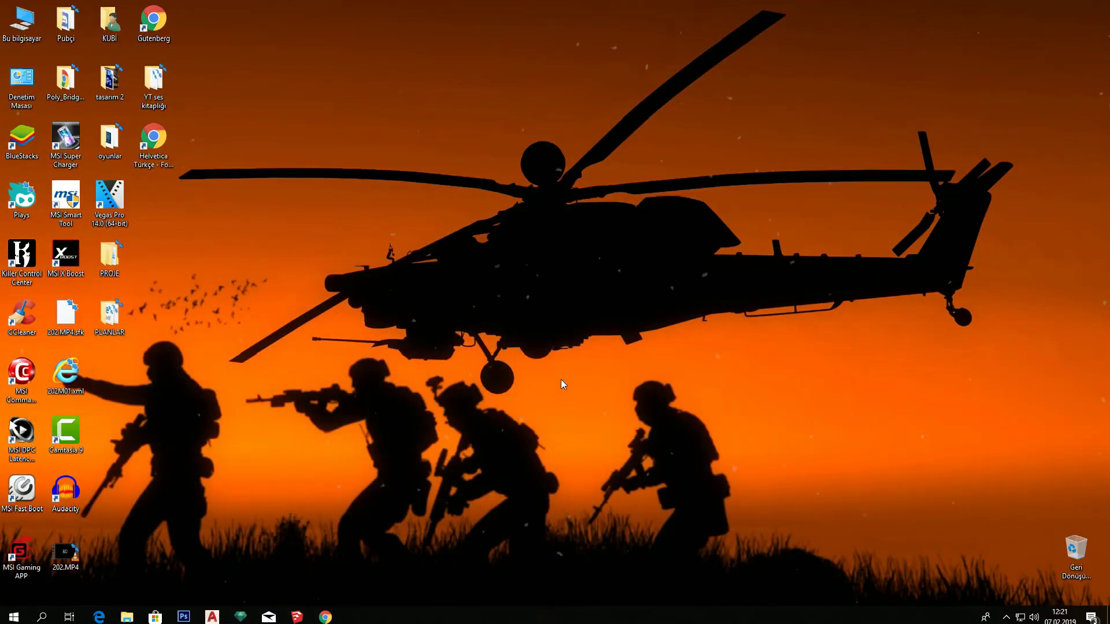
click(188, 614)
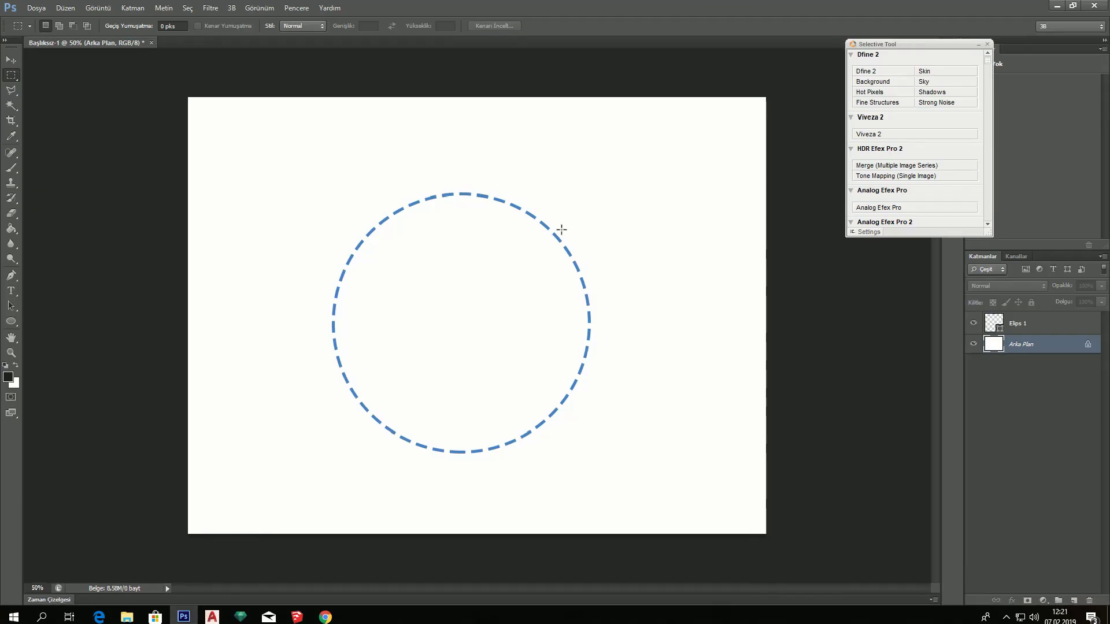
key(v)
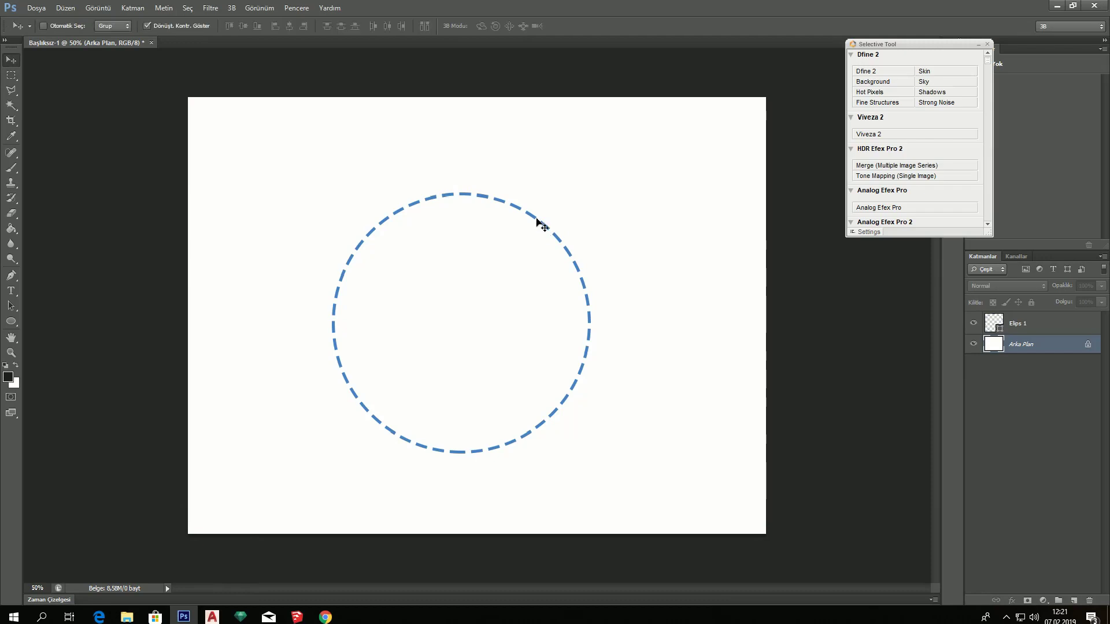
key(Delete)
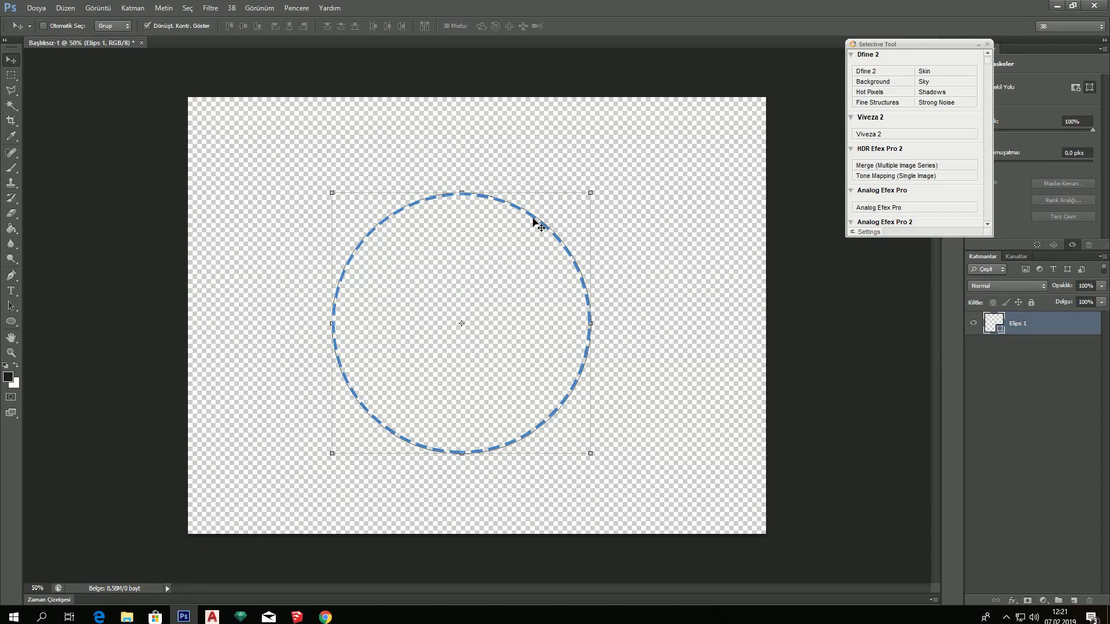
key(ctrl+z)
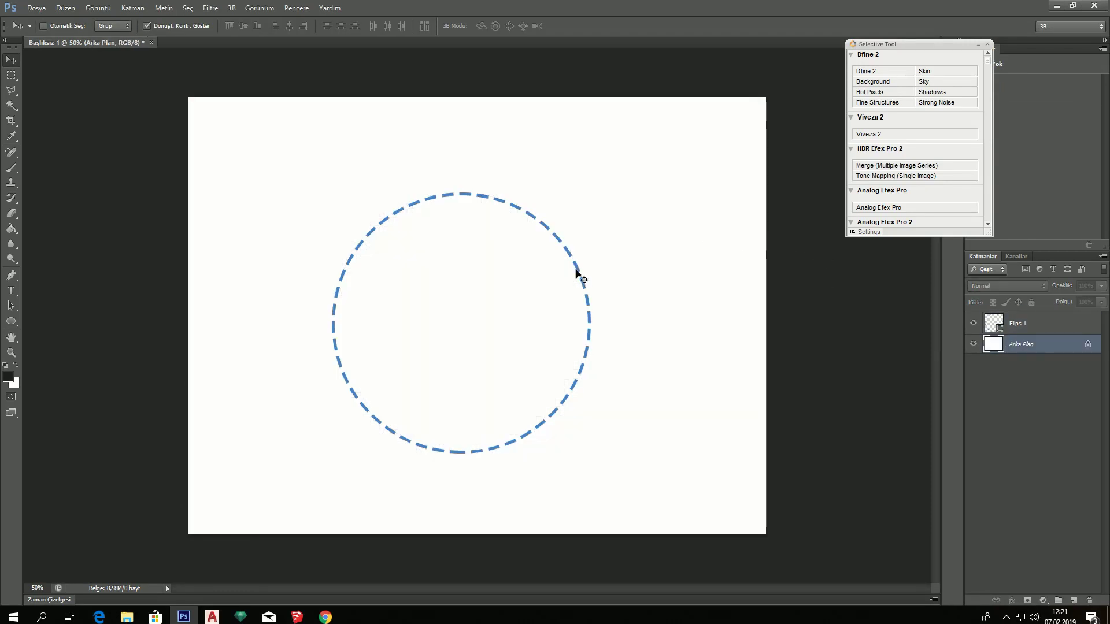
key(ctrl+alt+z)
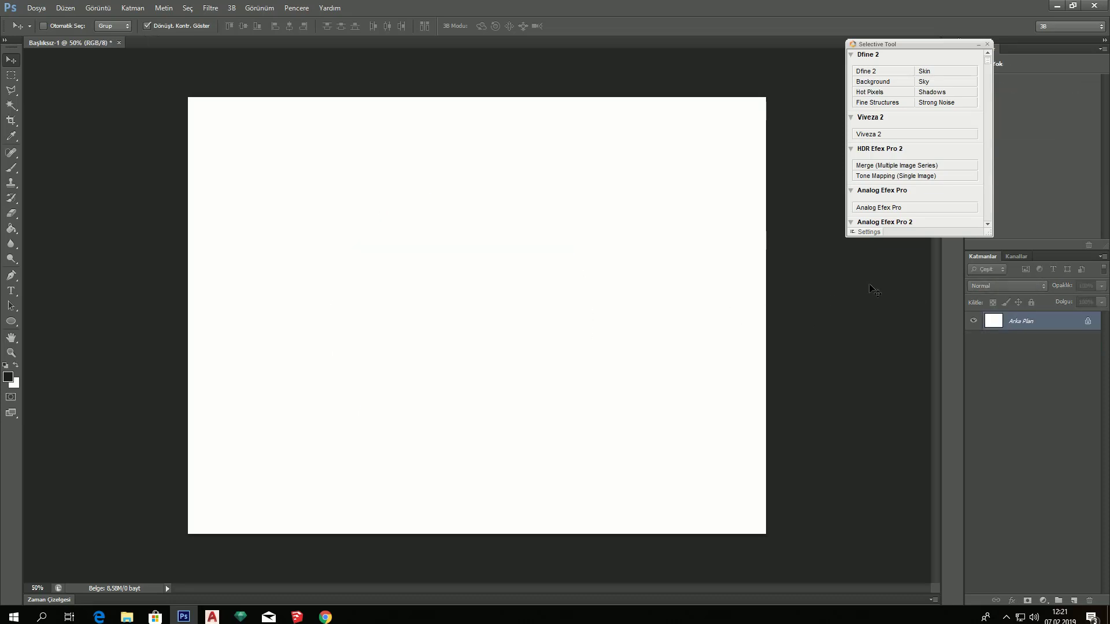
right_click(133, 40)
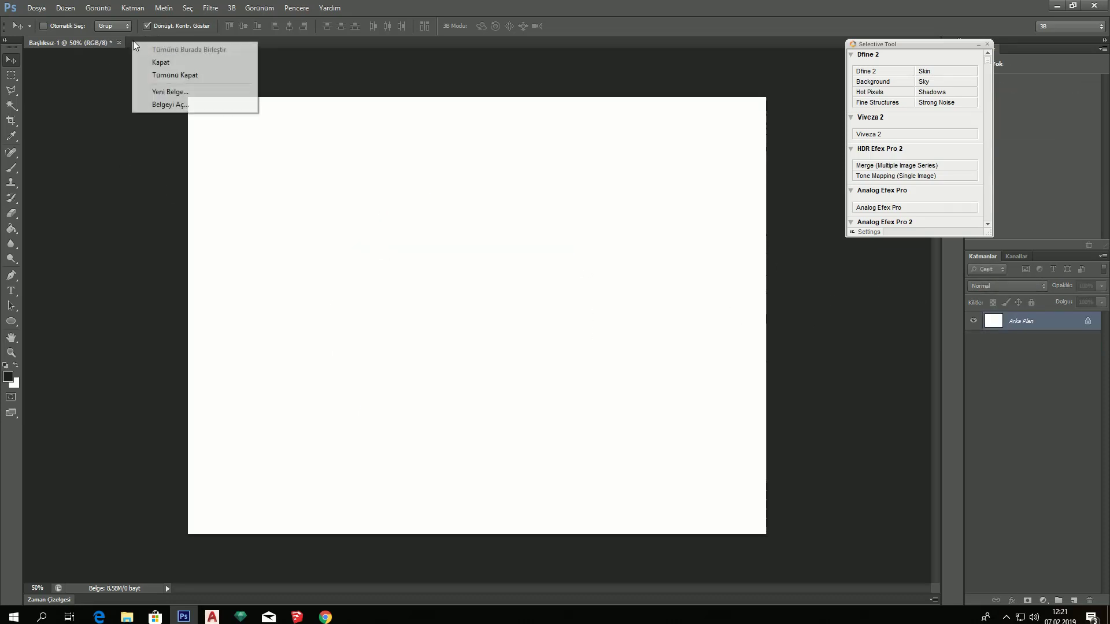
Start a new blank document with its size measured in millimetres
click(186, 91)
click(509, 215)
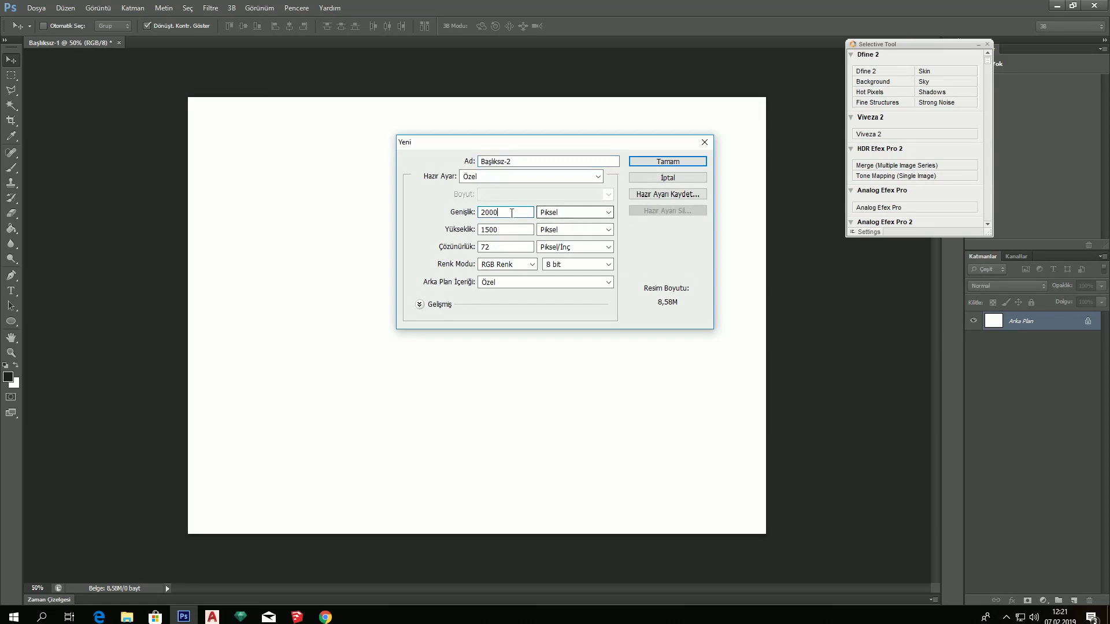
click(543, 215)
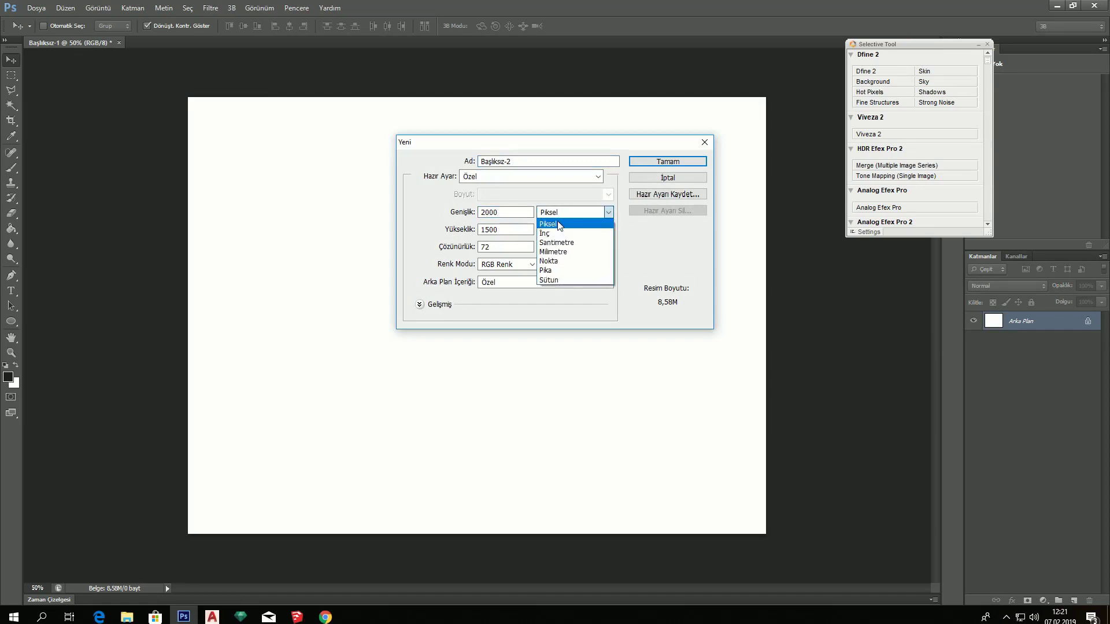
click(579, 252)
drag(520, 212, 446, 212)
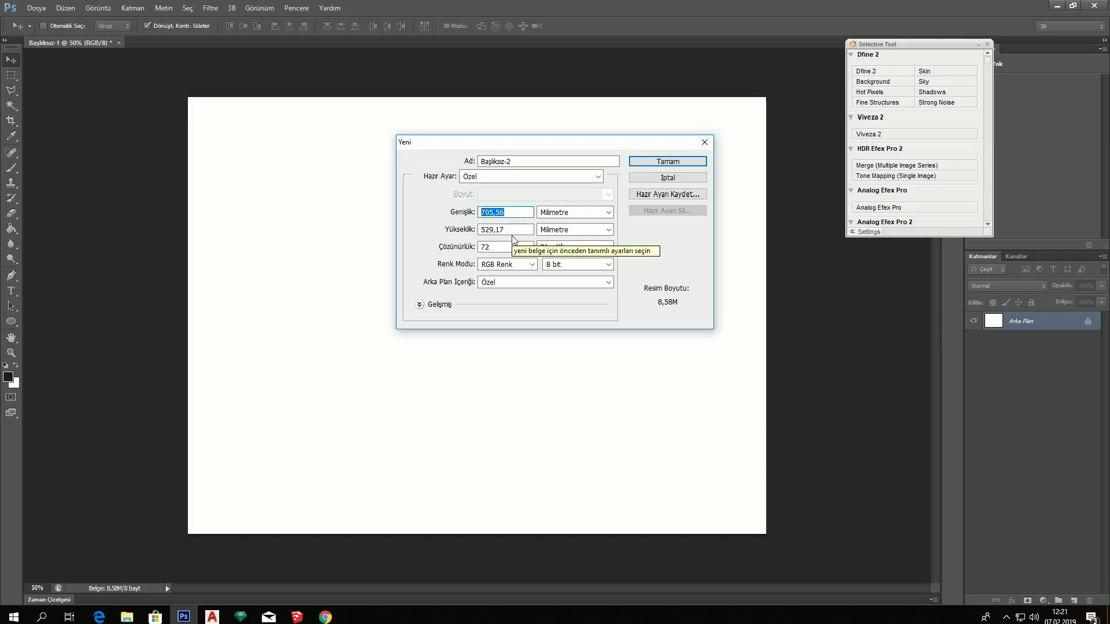
Apply the Uluslararası Kağıt A4 preset, then switch to Özel keeping 210 × 297 mm
click(534, 175)
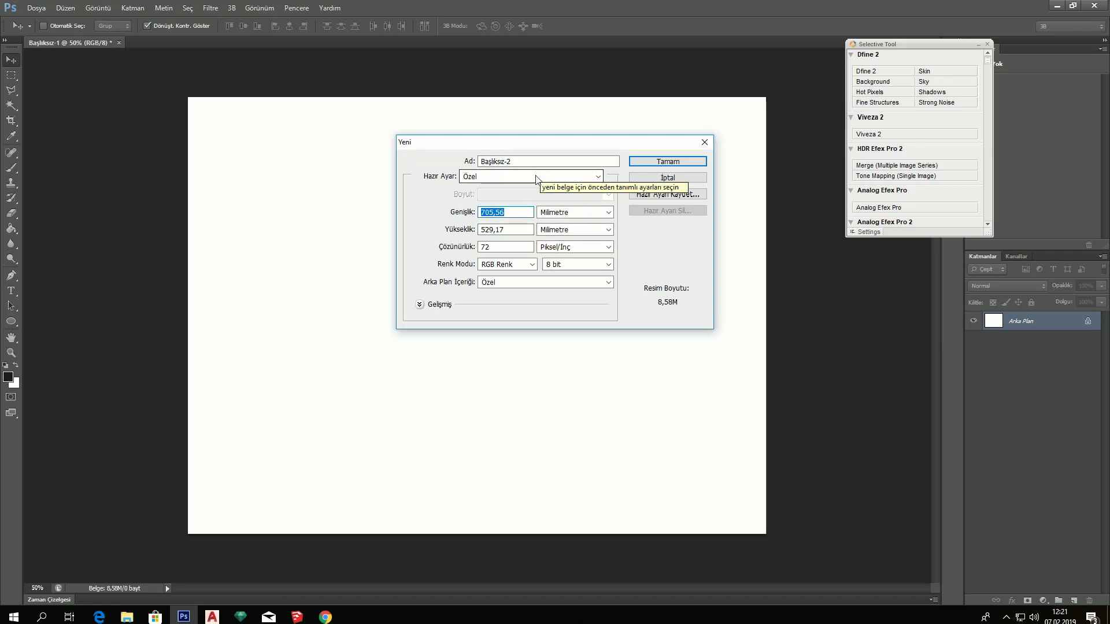
click(537, 227)
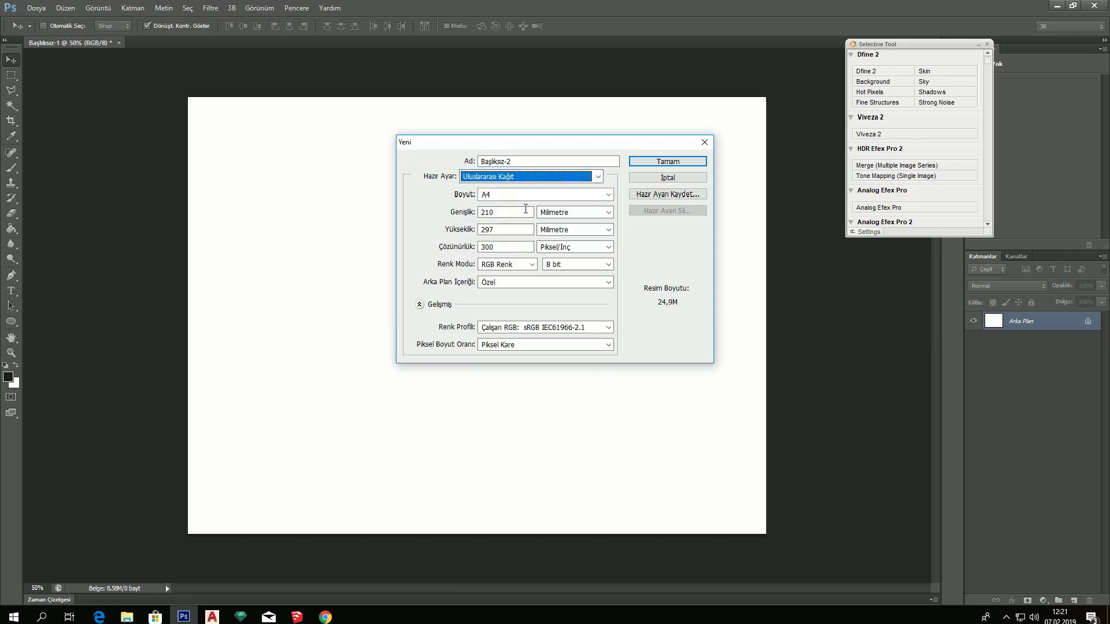
click(519, 195)
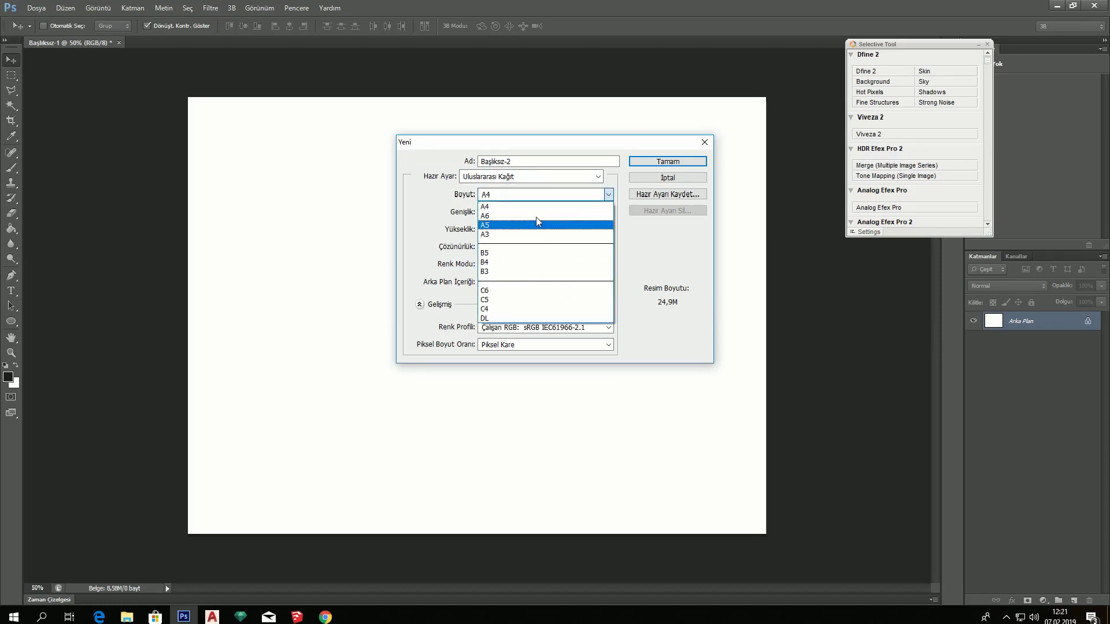
click(559, 238)
click(523, 176)
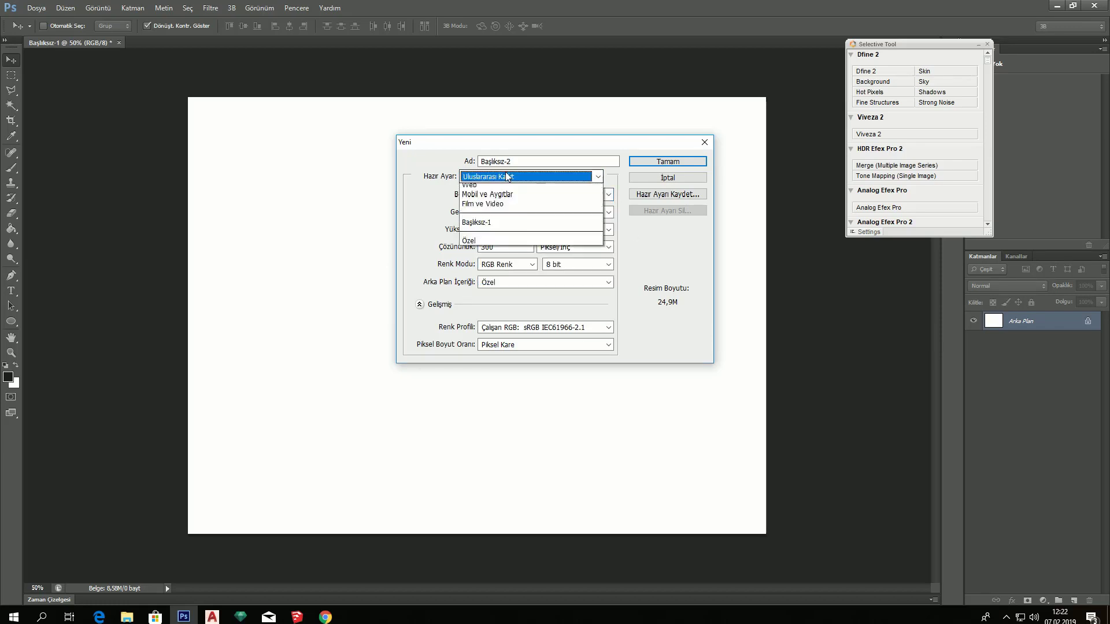
click(508, 198)
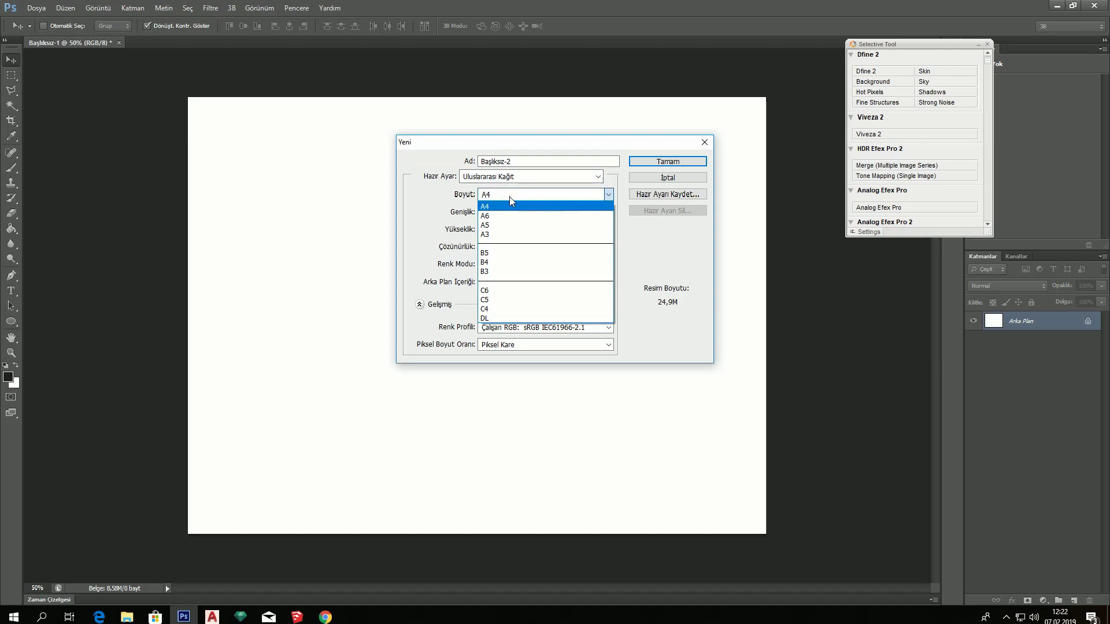
click(508, 197)
click(511, 178)
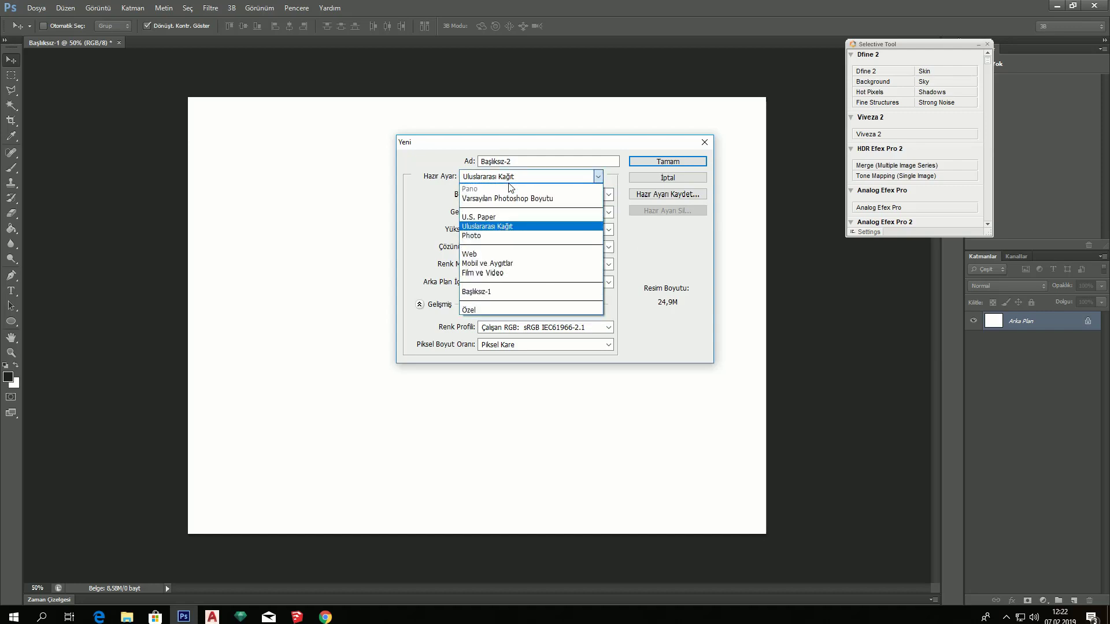
click(518, 310)
click(518, 212)
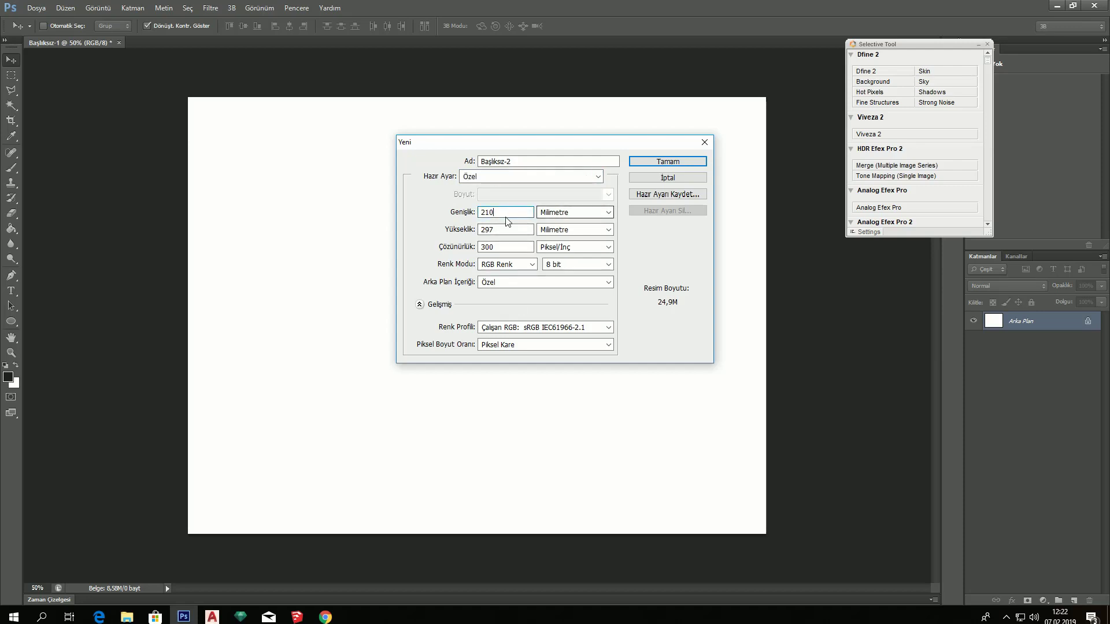
drag(519, 212, 415, 211)
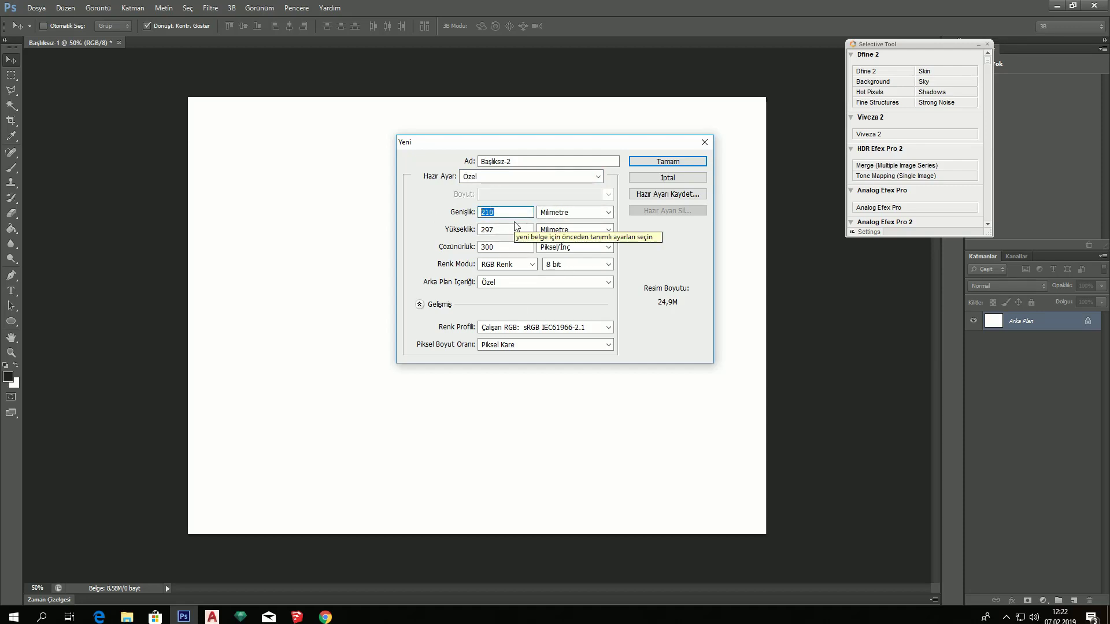
Search Google for 'AO PAFTA' to find A0 is 841 × 1189 mm
click(325, 617)
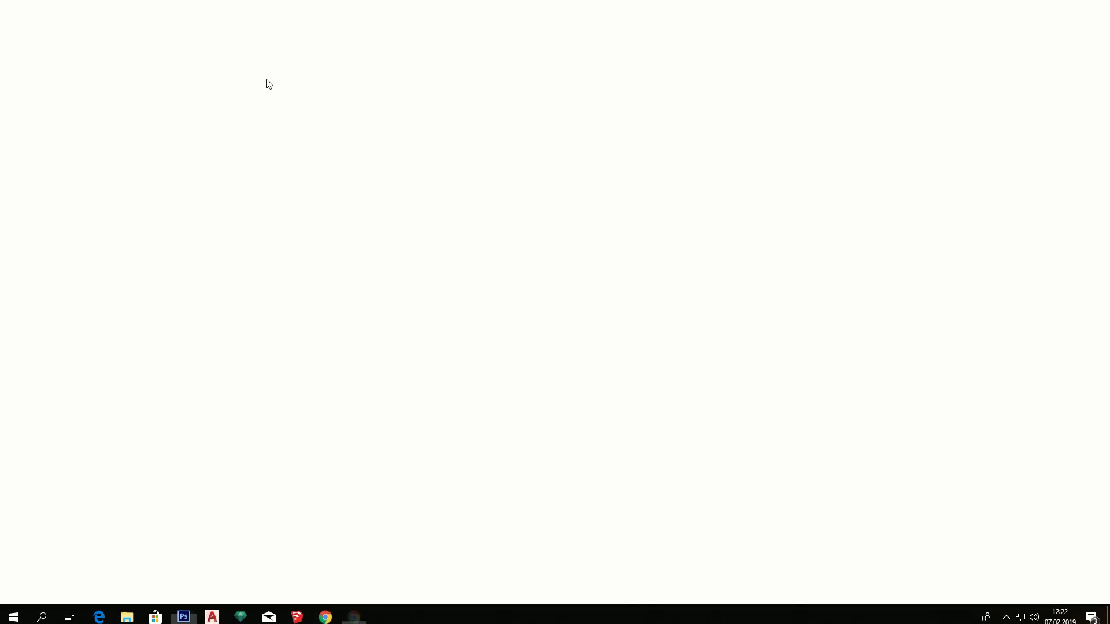
click(490, 248)
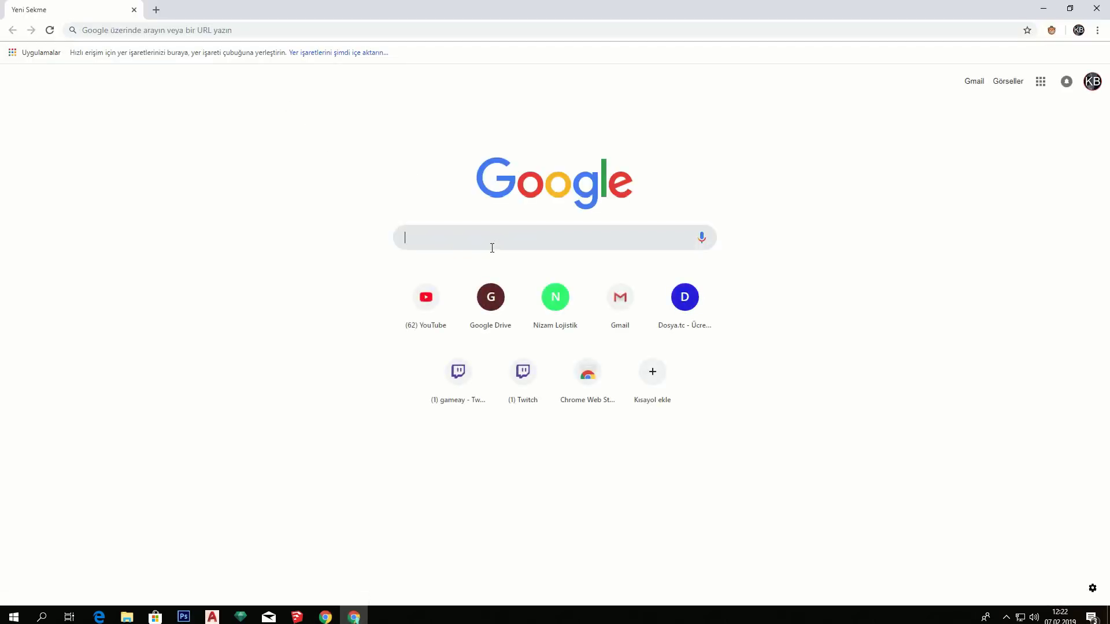
text(AO PAFTA)
key(Return)
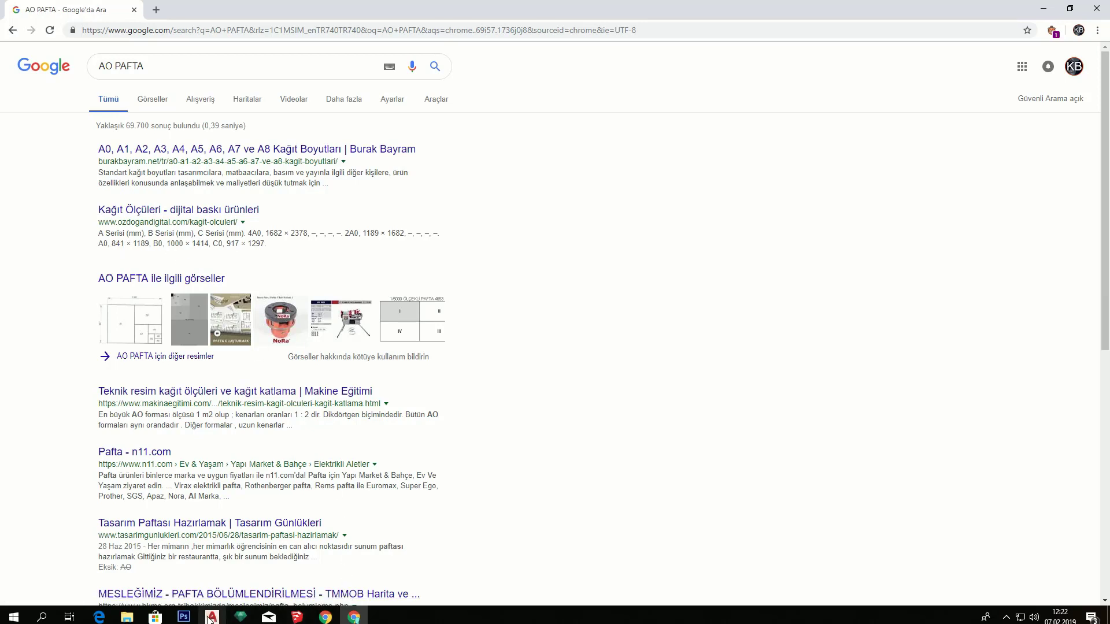
click(184, 618)
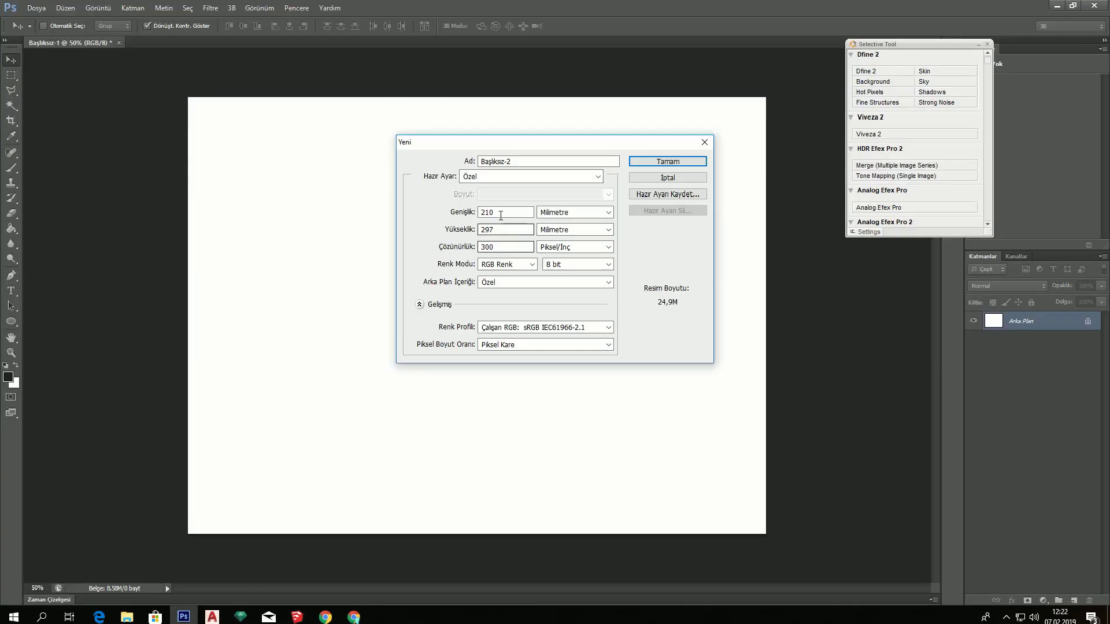
Check the A0 size and set the document height to 1189 mm
key(BackSpace)
text(841)
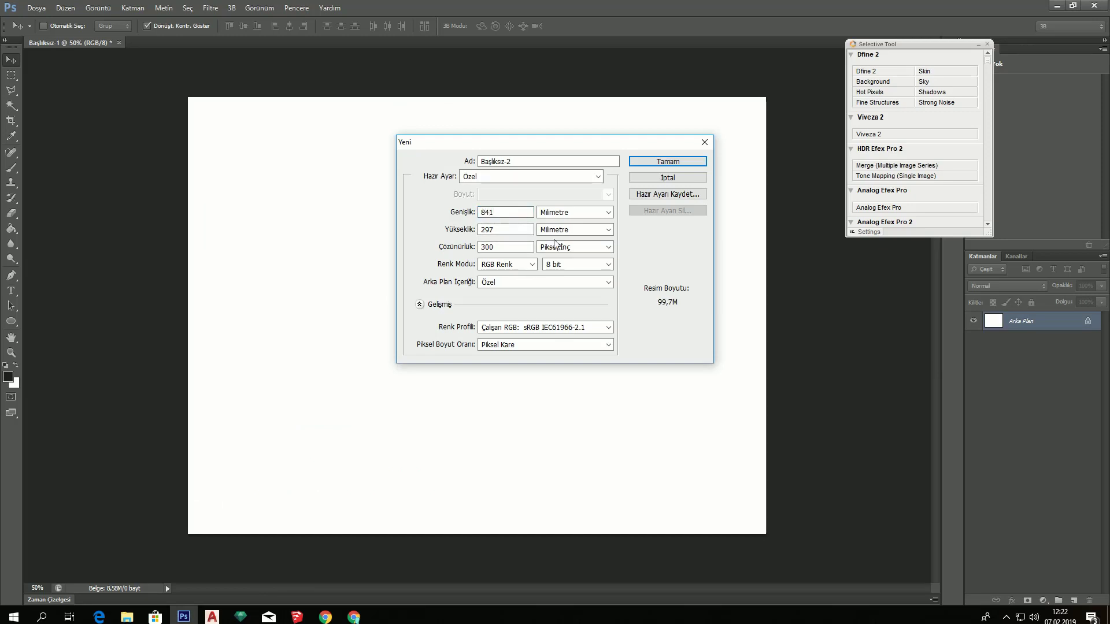
key(Tab)
click(354, 617)
click(354, 617)
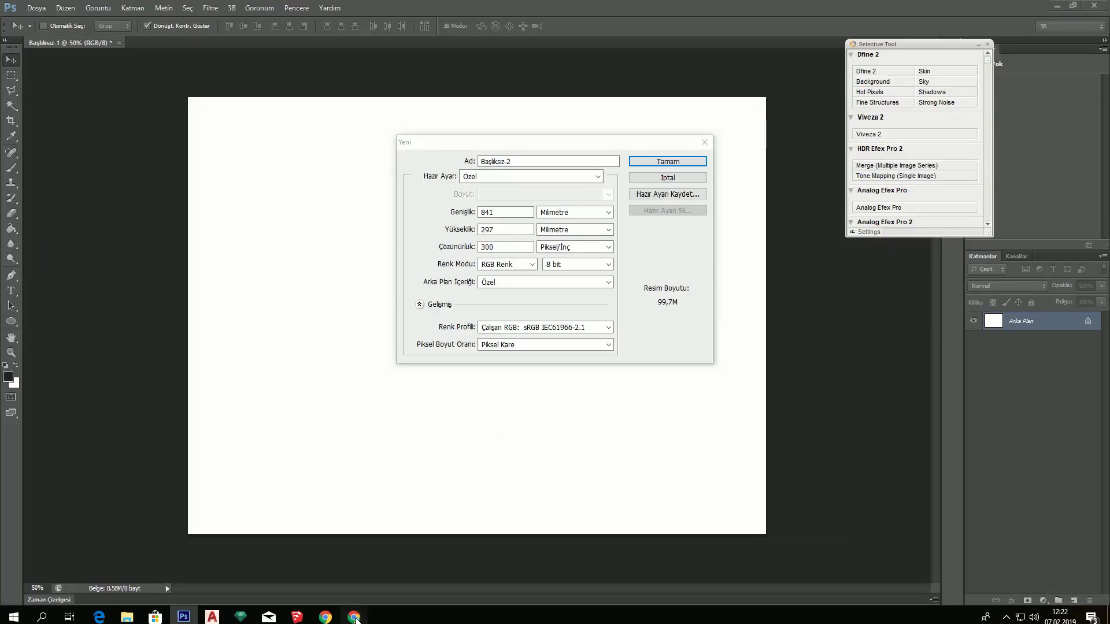
click(354, 617)
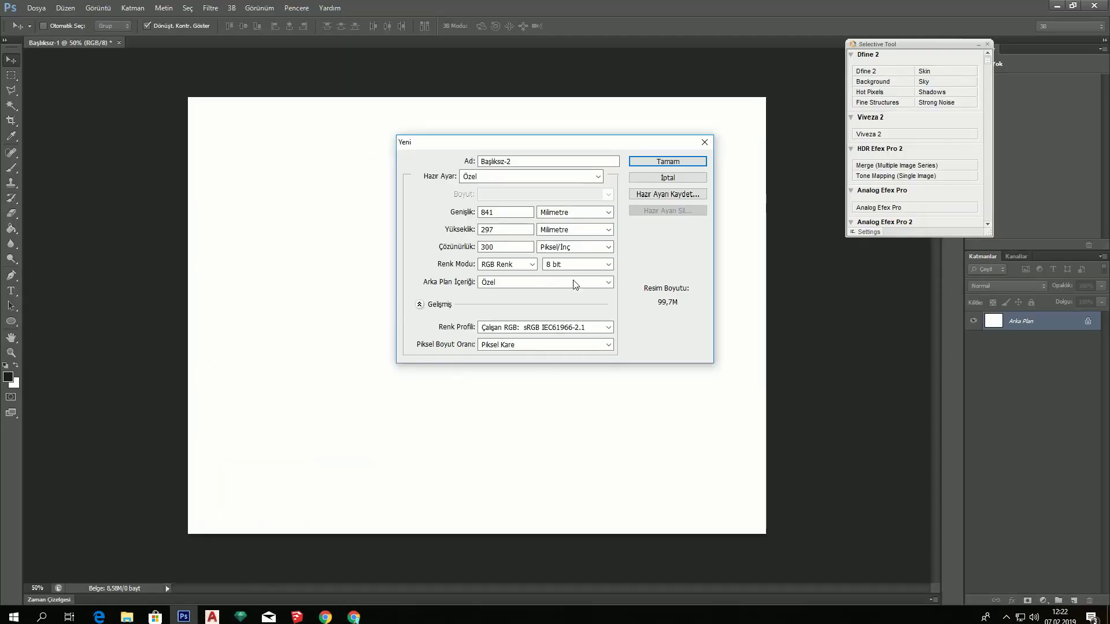
double_click(504, 230)
text(1189)
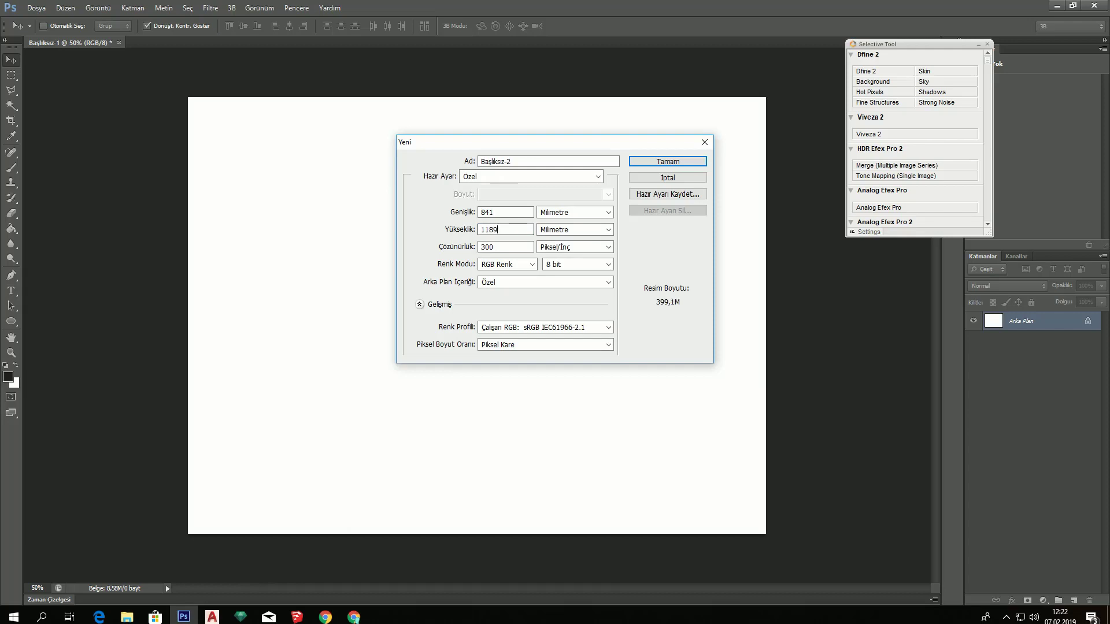
Set resolution to 150 pixels/inch and create the 841 × 1189 mm document
click(515, 247)
drag(500, 243, 438, 246)
click(584, 249)
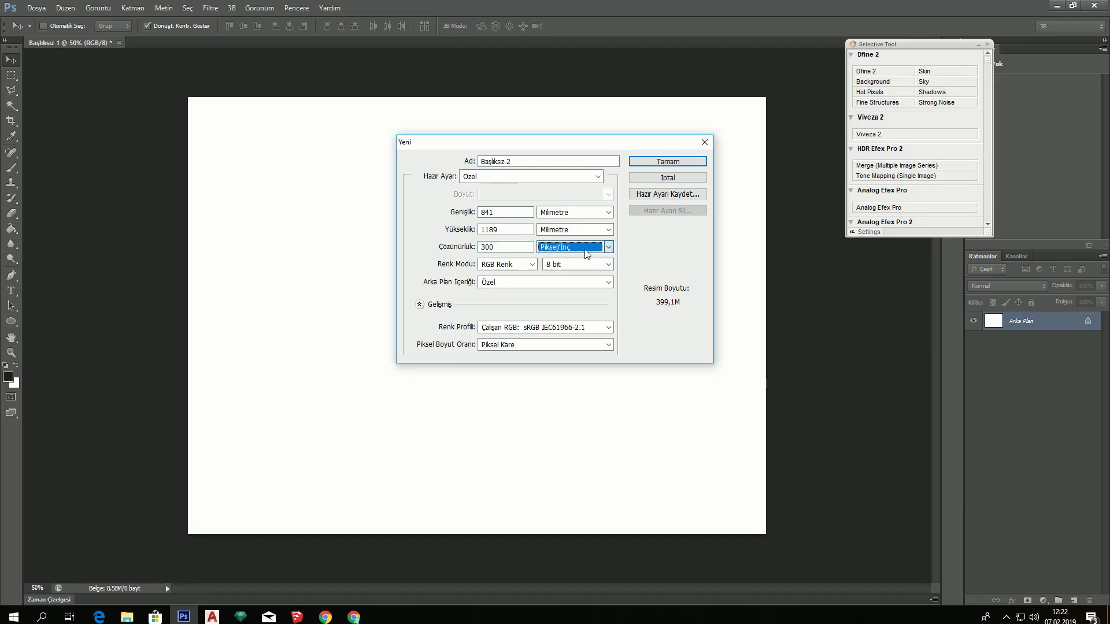
click(578, 247)
drag(509, 247, 478, 248)
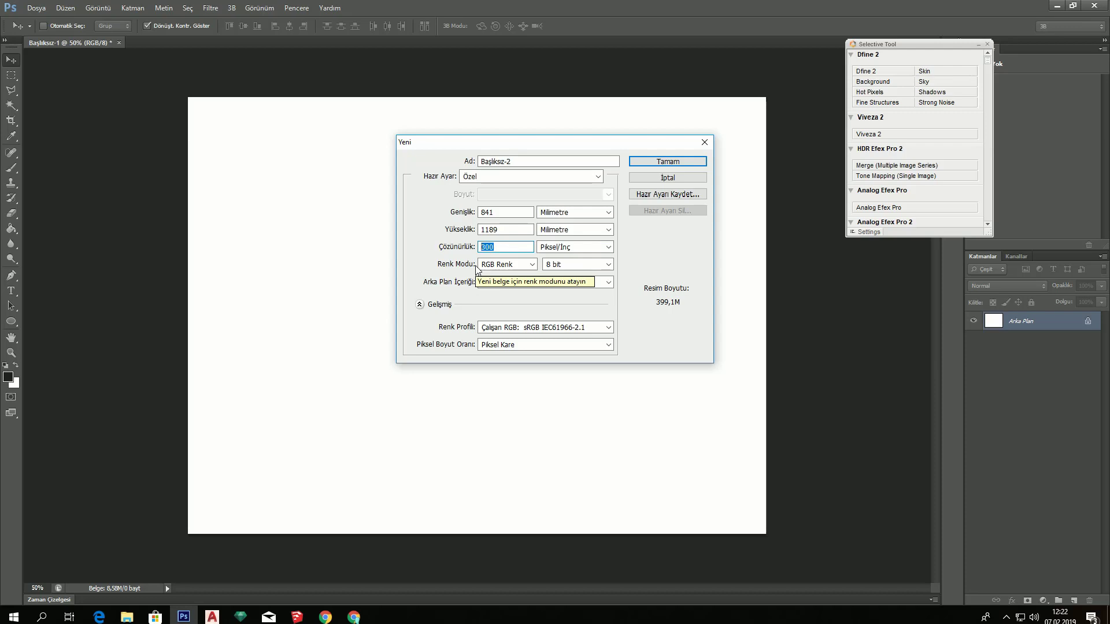
text(150)
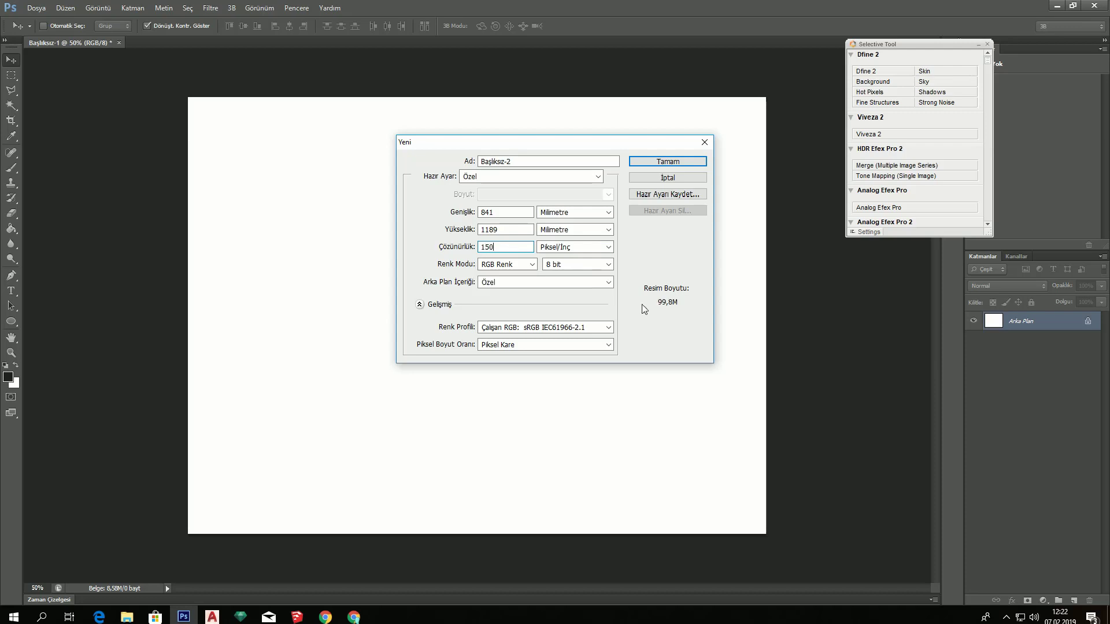
click(650, 164)
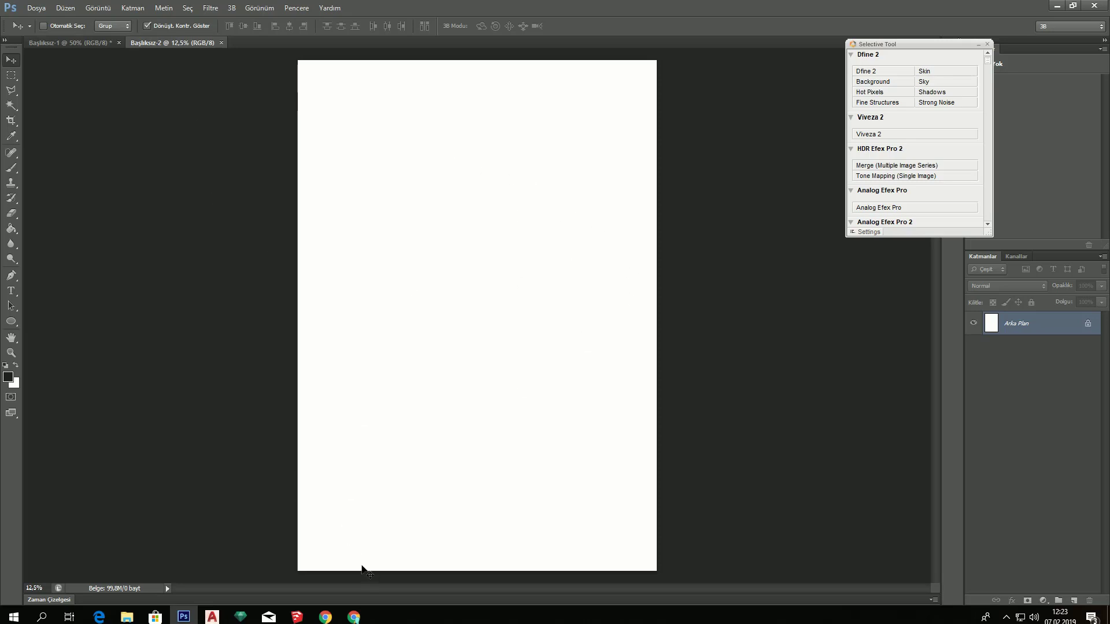
Drag 1.KAT.pdf from the PLANLAR folder into Photoshop and confirm the PDF import
click(1066, 6)
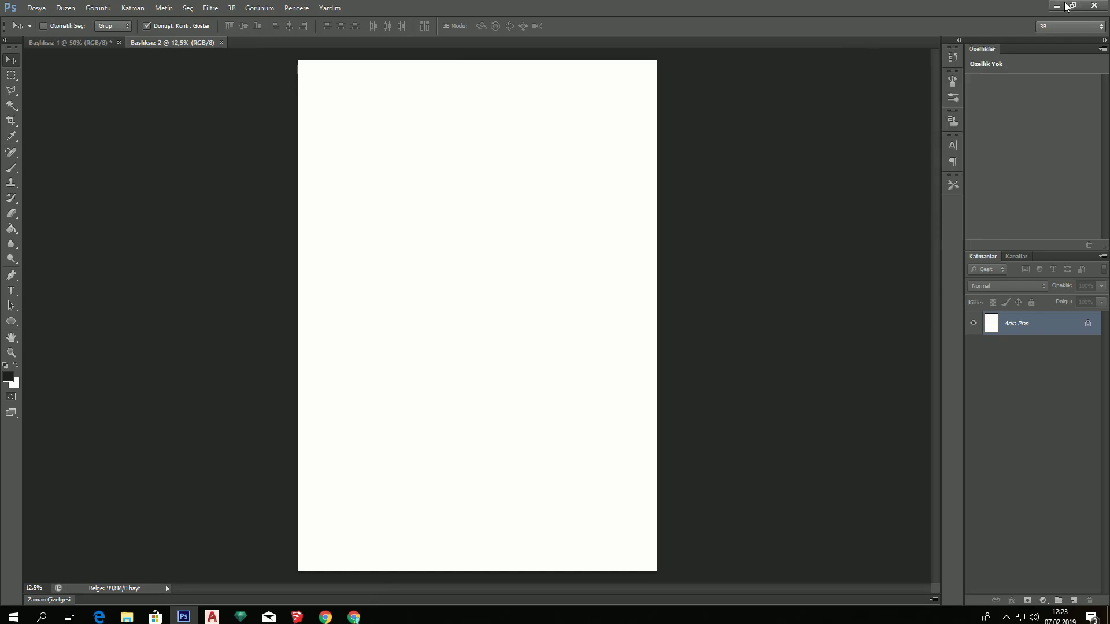
double_click(122, 324)
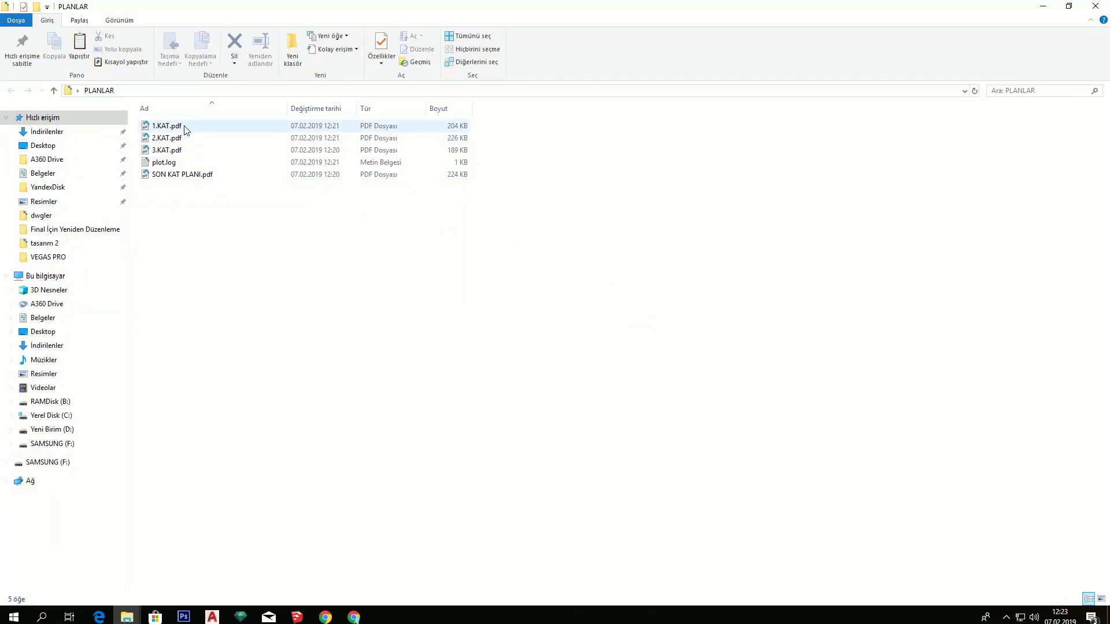
drag(186, 129, 183, 618)
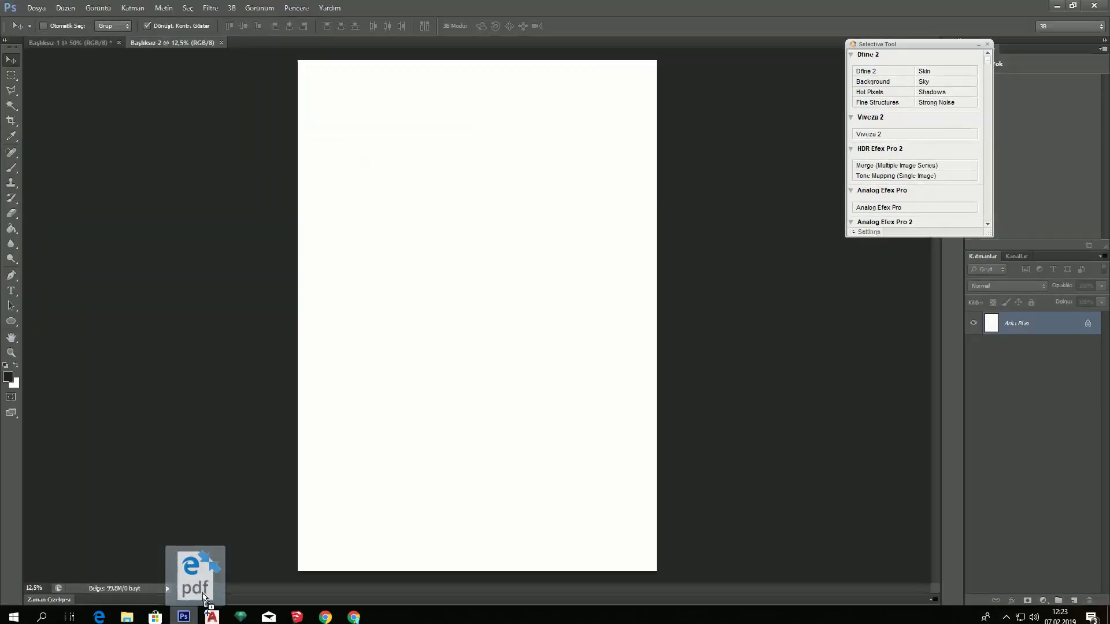
mouse_move(183, 617)
mouse_down()
mouse_move(324, 93)
mouse_move(324, 42)
mouse_up()
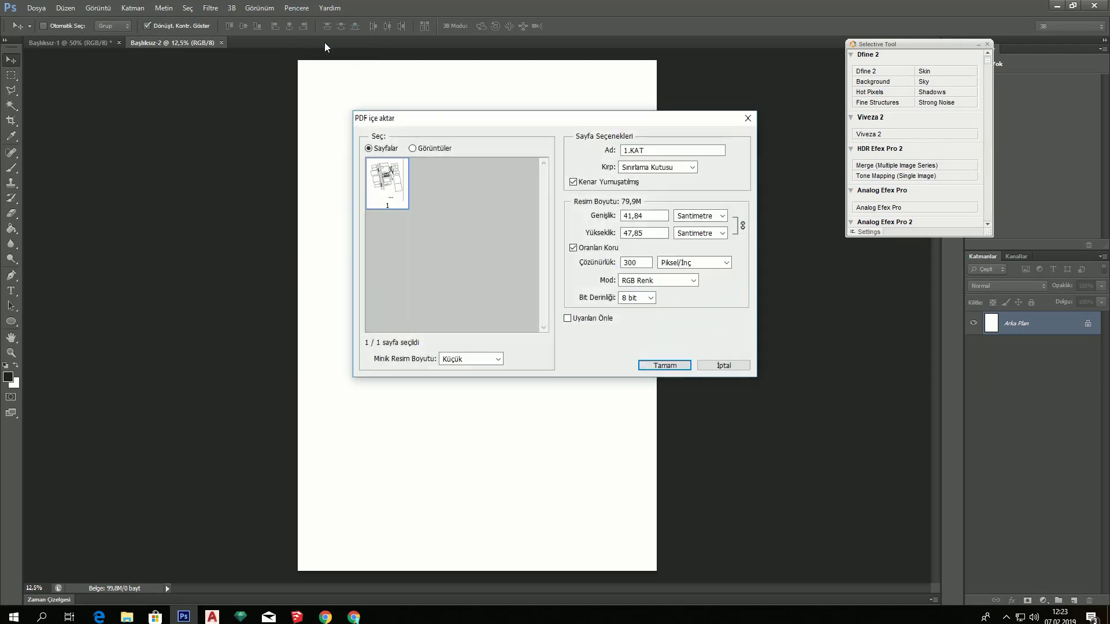
click(671, 368)
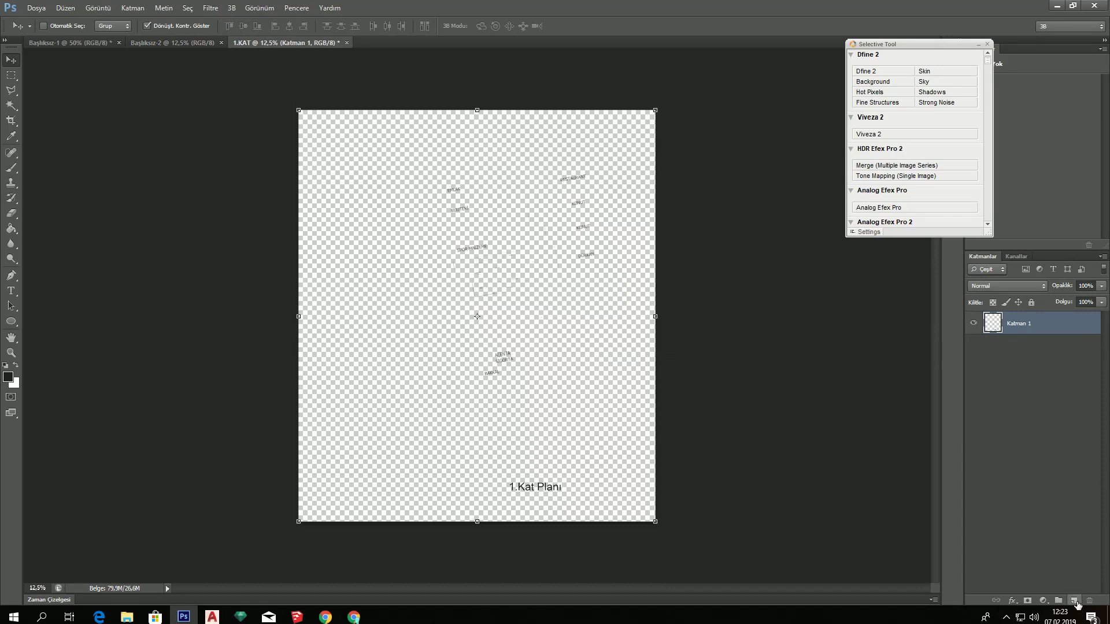
Add a new layer named ARKAPLAN and move it below Katman 1
click(979, 44)
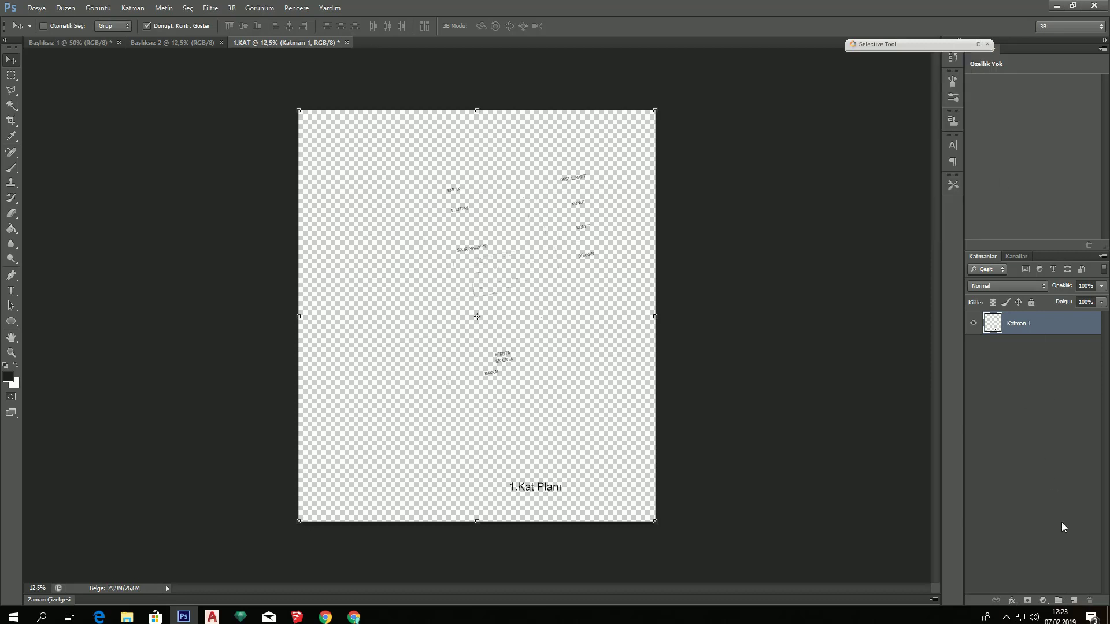
click(1075, 603)
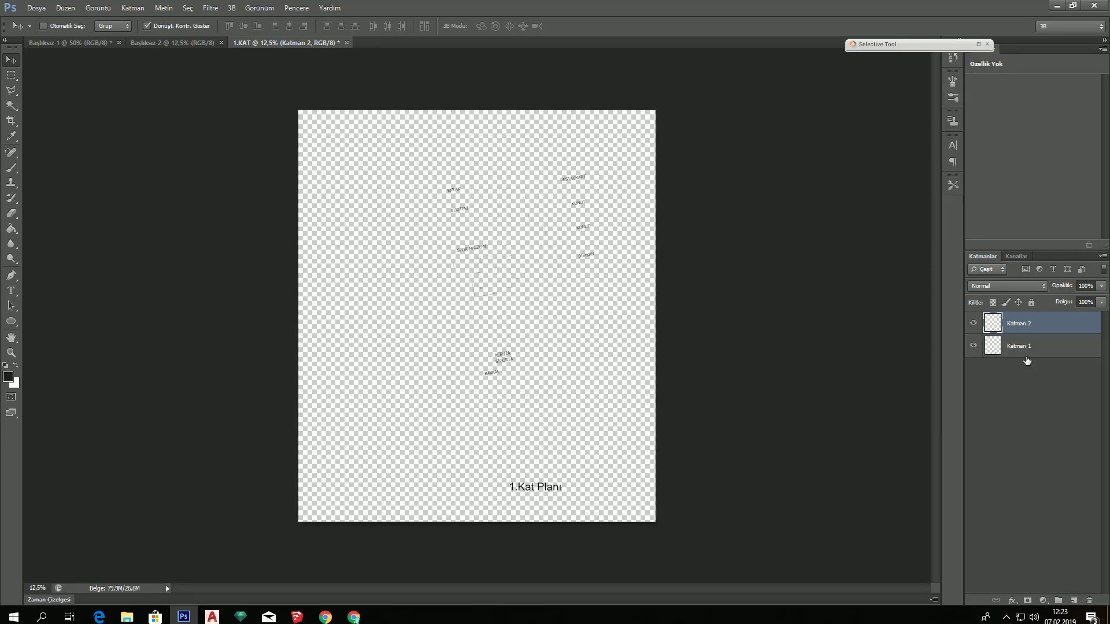
double_click(1022, 324)
text(ARKAPLAN)
key(Return)
drag(1022, 329, 1035, 376)
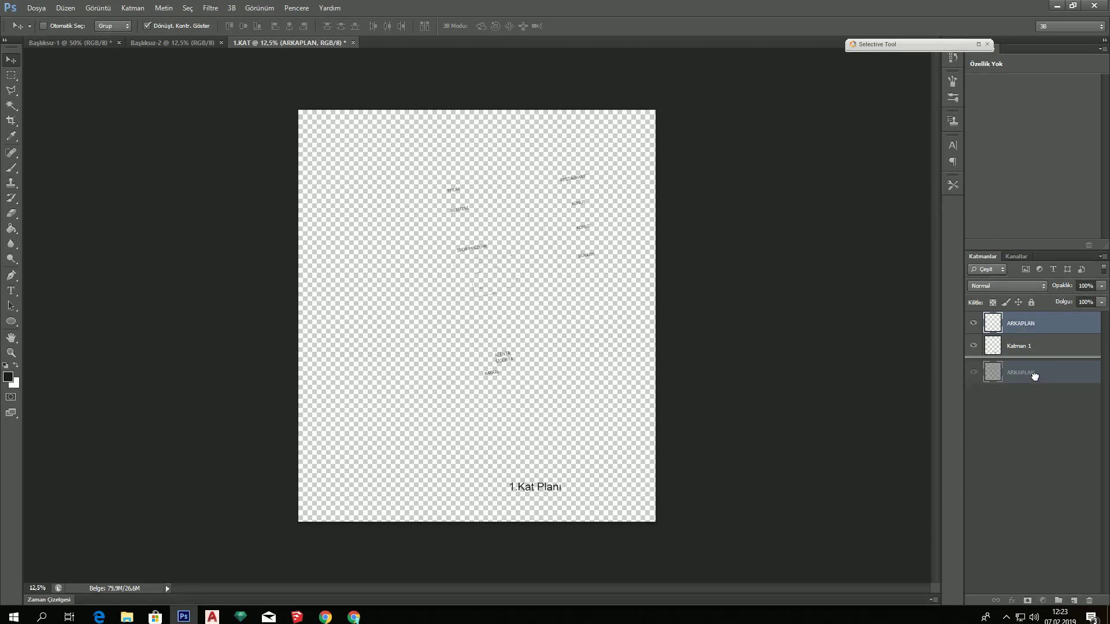
click(15, 366)
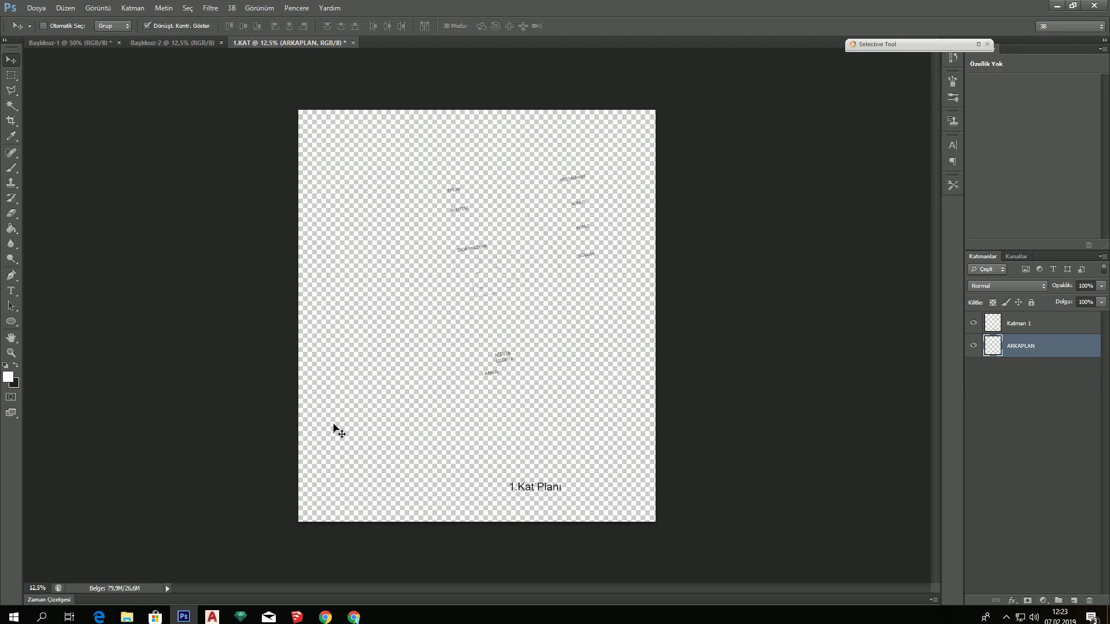
key(g)
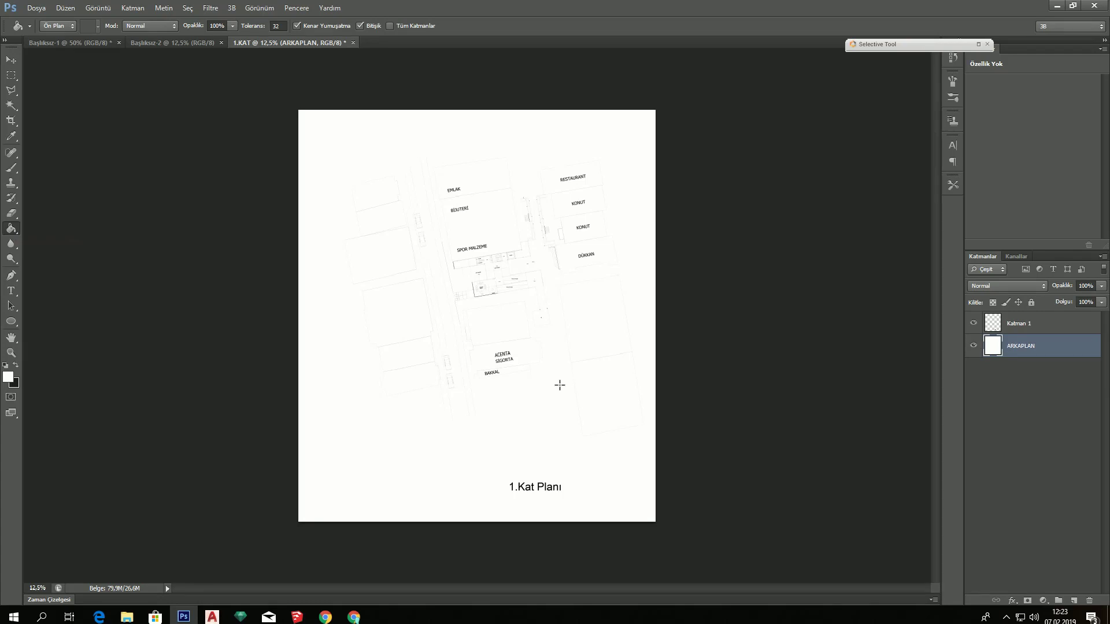
key(v)
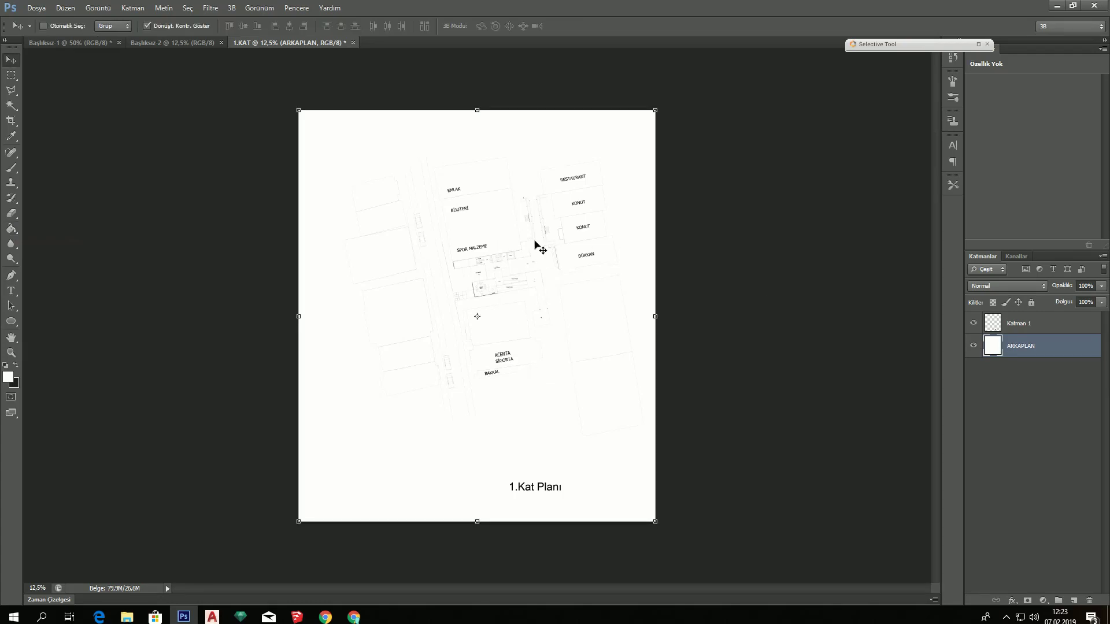
scroll(505, 235, up, 1)
scroll(505, 235, up, 2)
scroll(505, 234, up, 2)
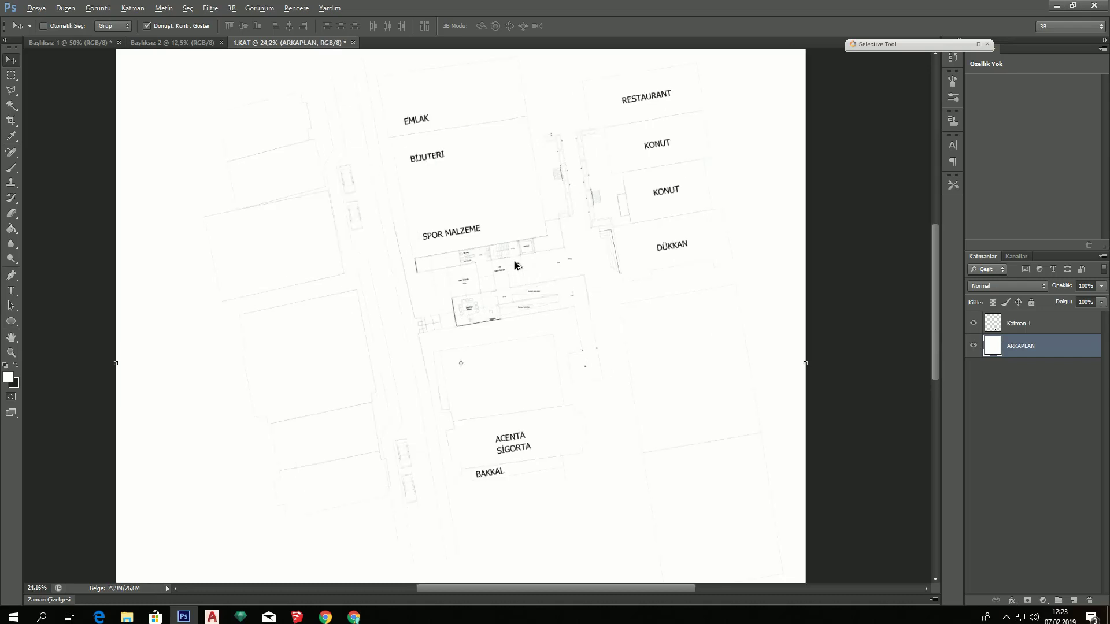
scroll(513, 255, up, 2)
scroll(517, 272, up, 1)
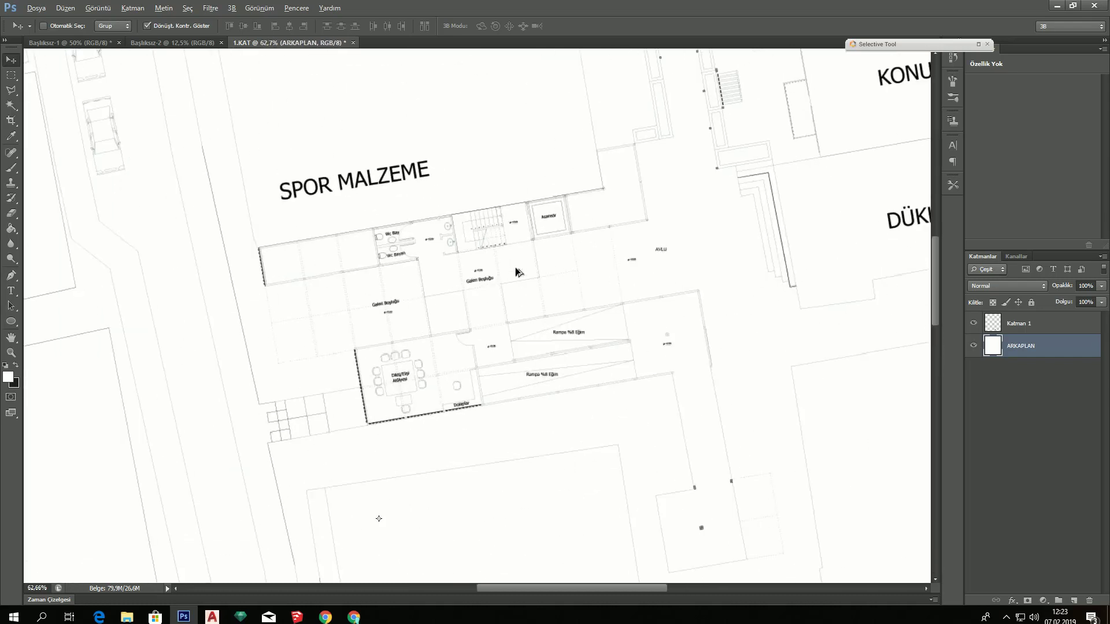
scroll(517, 272, up, 1)
scroll(517, 272, up, 1)
scroll(518, 272, down, 1)
scroll(517, 271, down, 1)
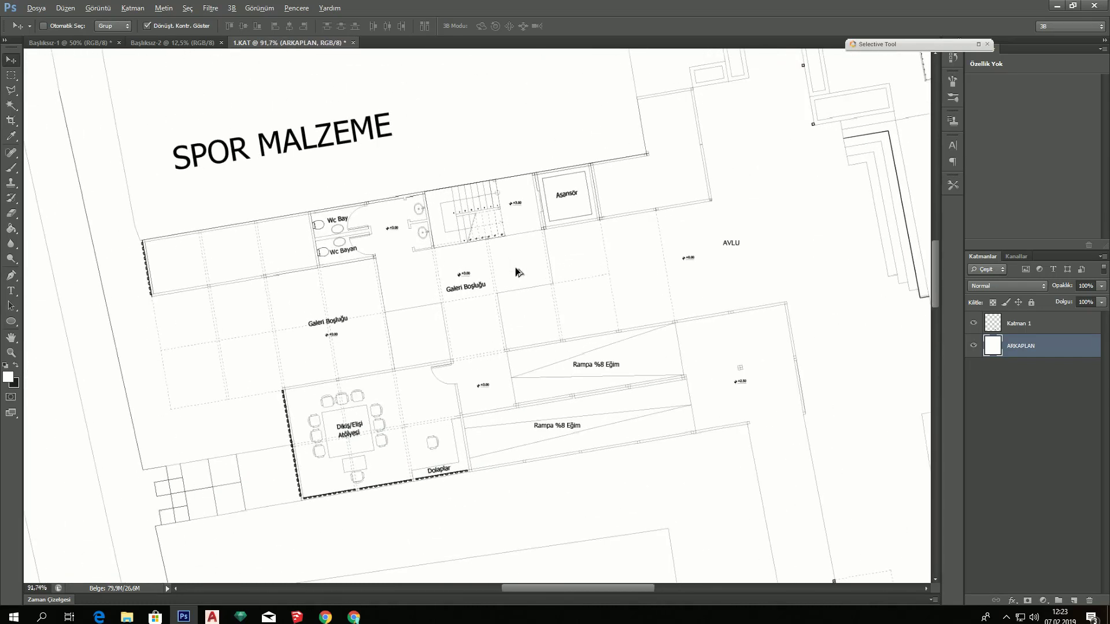
scroll(517, 272, up, 1)
scroll(518, 272, down, 1)
scroll(517, 271, down, 1)
scroll(518, 272, down, 1)
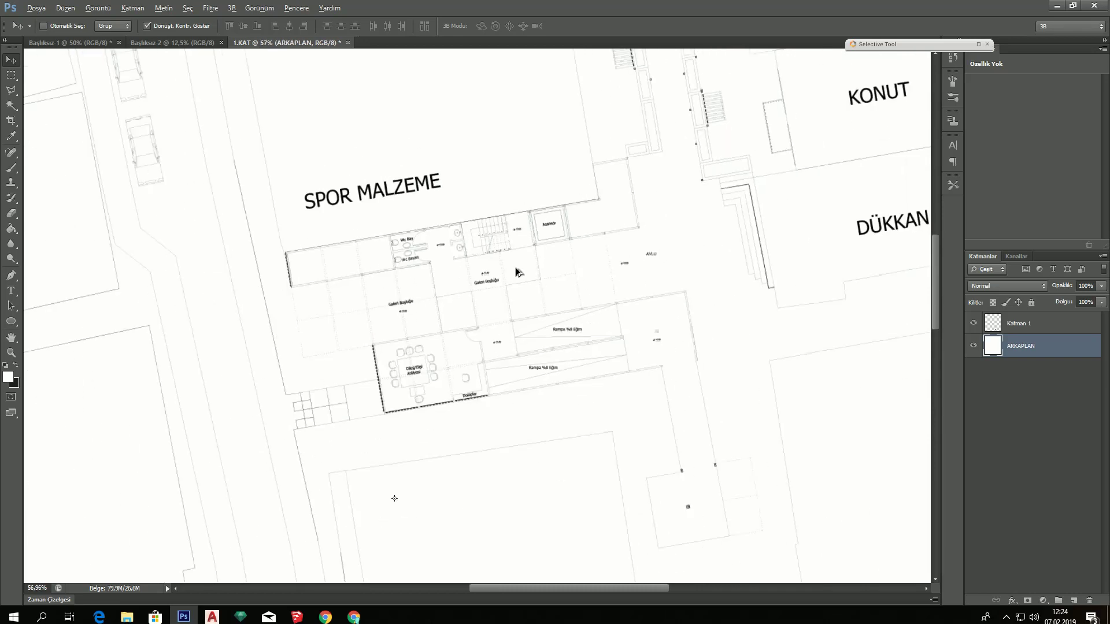
scroll(518, 272, down, 2)
scroll(517, 272, down, 3)
scroll(521, 272, down, 3)
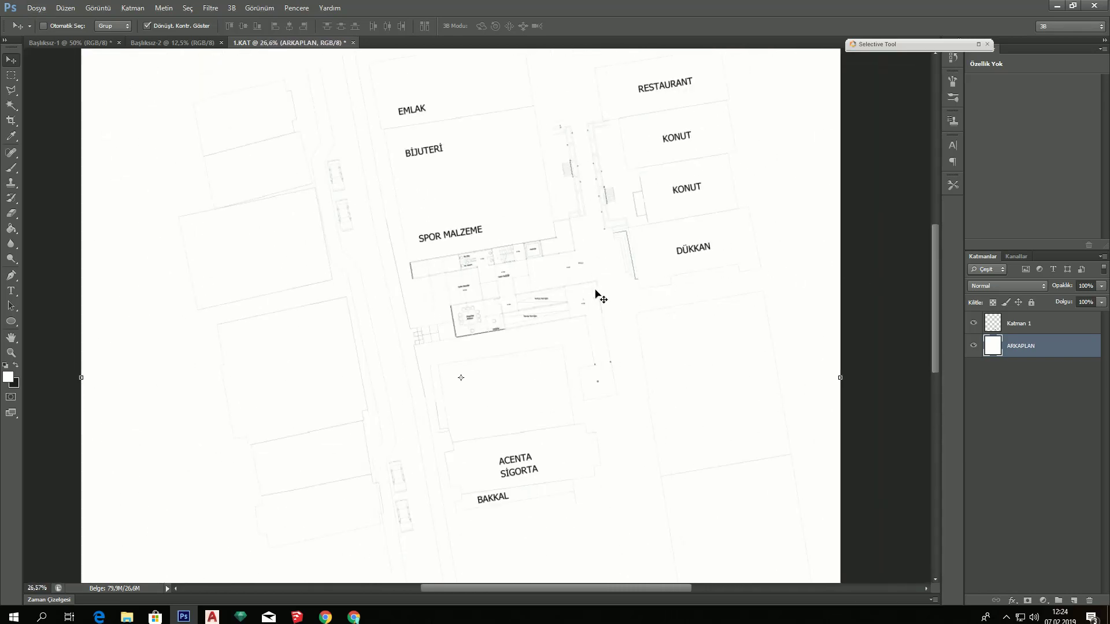
scroll(587, 269, down, 1)
scroll(587, 270, up, 2)
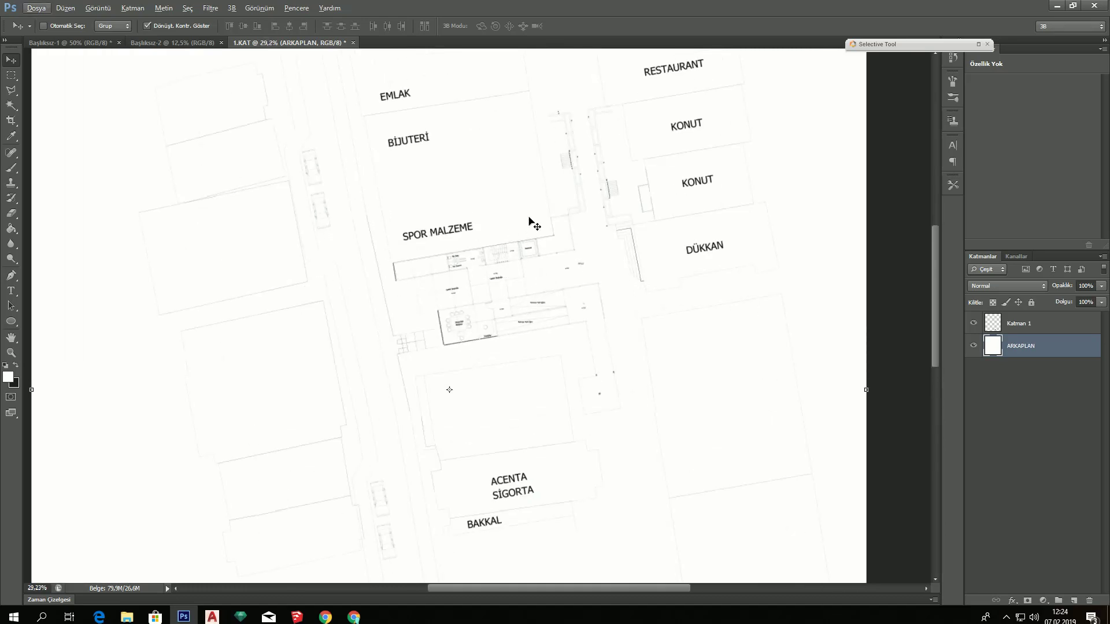
scroll(538, 272, up, 4)
scroll(508, 310, up, 4)
scroll(509, 321, up, 2)
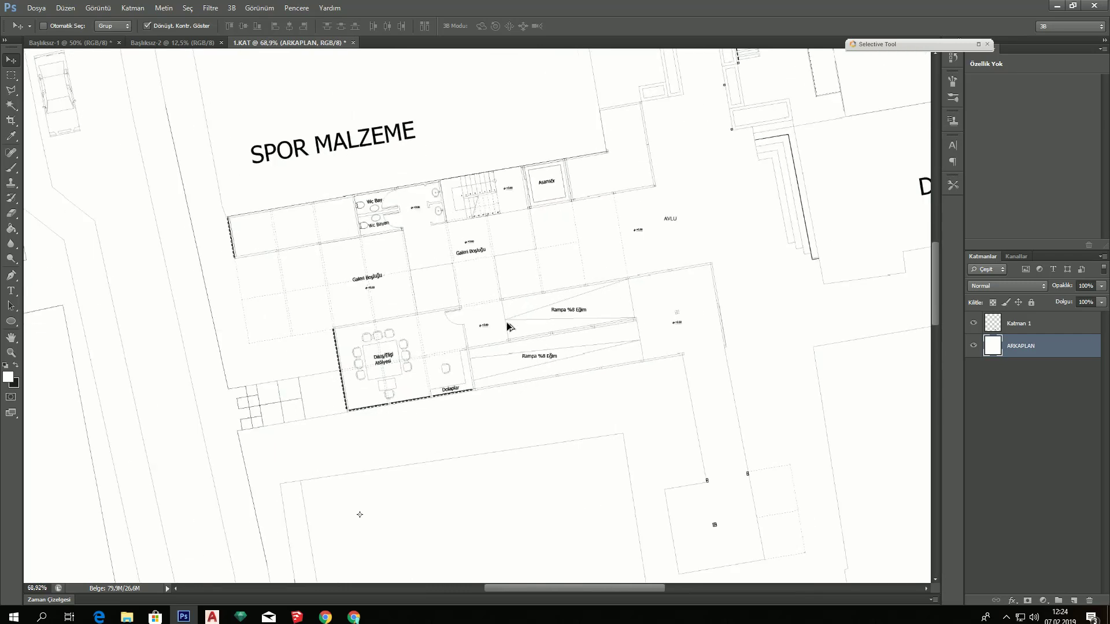
scroll(463, 340, up, 6)
scroll(464, 340, up, 1)
scroll(464, 340, up, 2)
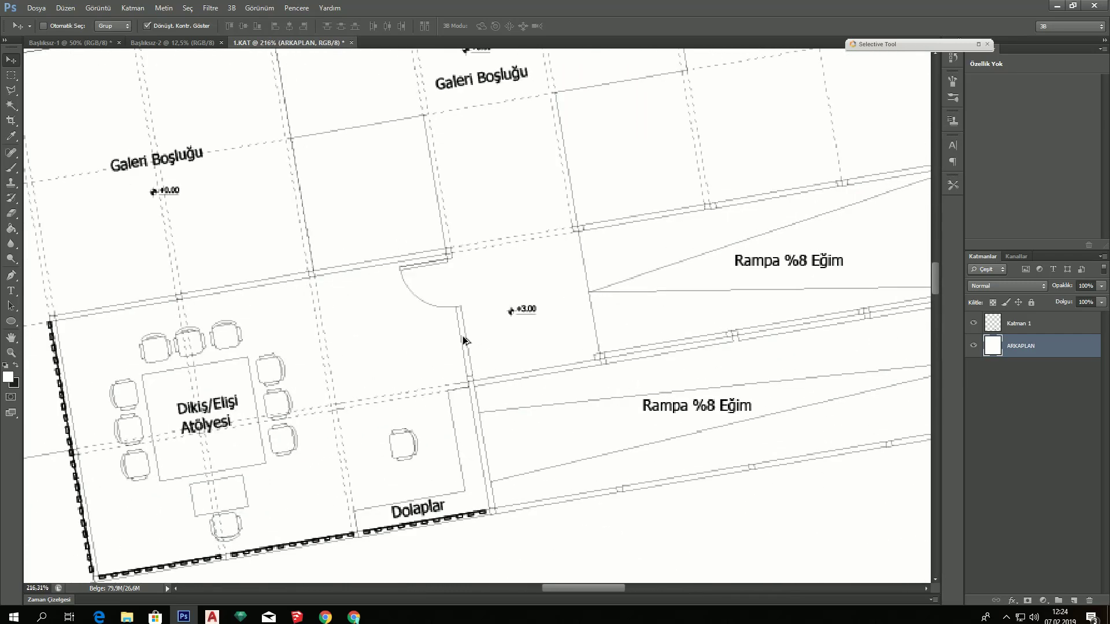
scroll(463, 340, up, 2)
scroll(464, 340, down, 1)
scroll(464, 340, down, 1)
scroll(463, 340, down, 1)
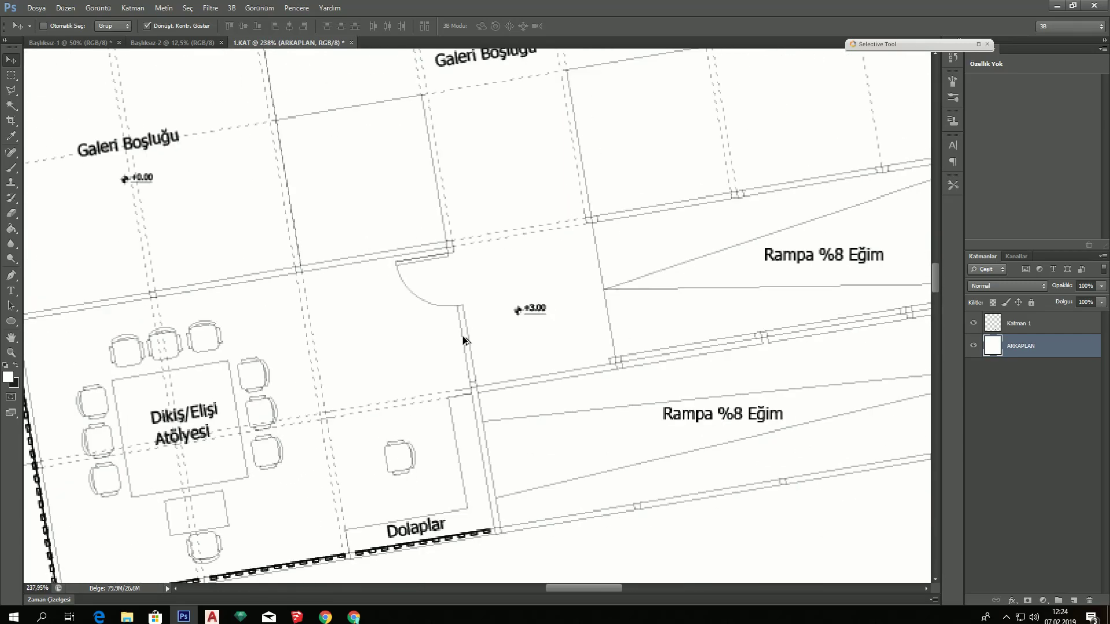
scroll(464, 340, down, 1)
scroll(463, 340, down, 1)
scroll(464, 340, down, 1)
scroll(463, 340, down, 1)
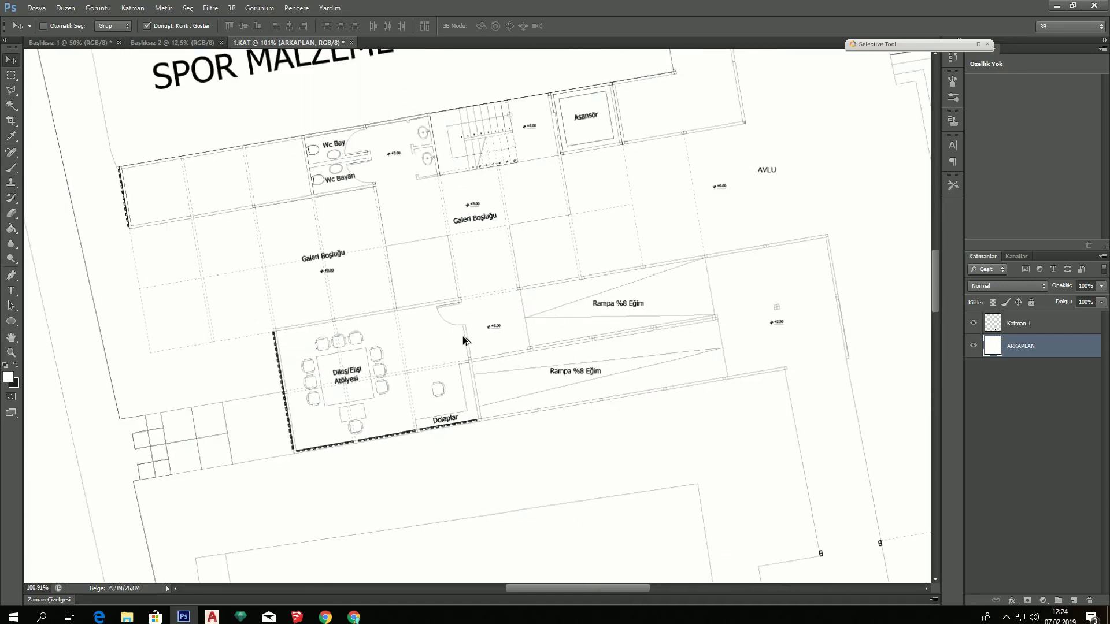
scroll(464, 340, down, 1)
scroll(464, 340, down, 1)
scroll(509, 329, down, 1)
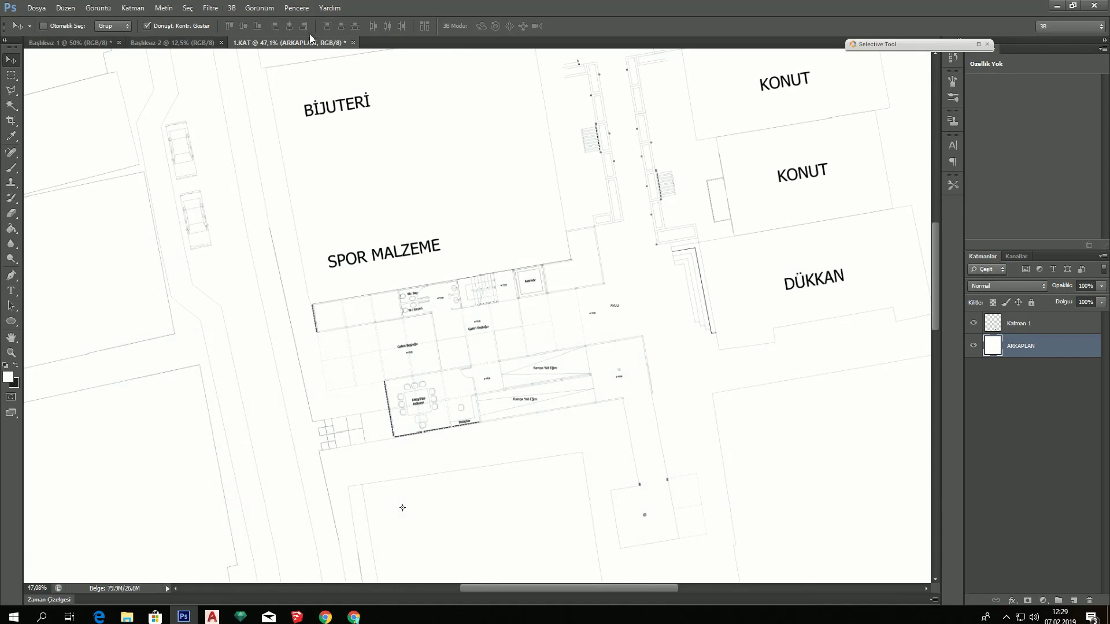
Close 1.KAT without saving and open KAT 1.pdf from the YENİ folder in Photoshop
click(352, 43)
click(544, 235)
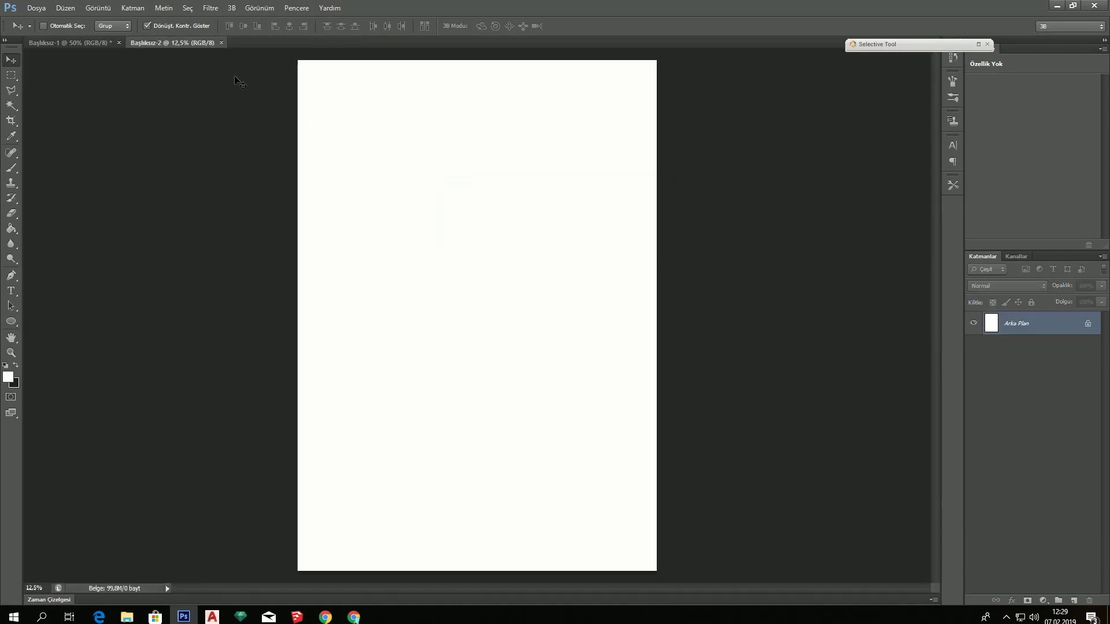
click(1057, 5)
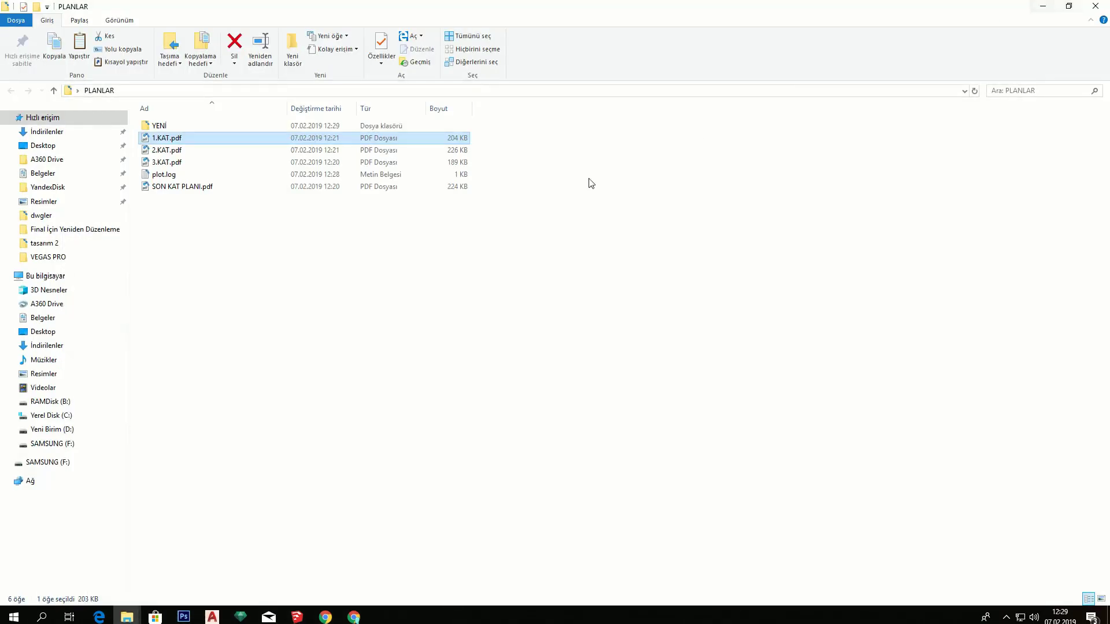
double_click(163, 127)
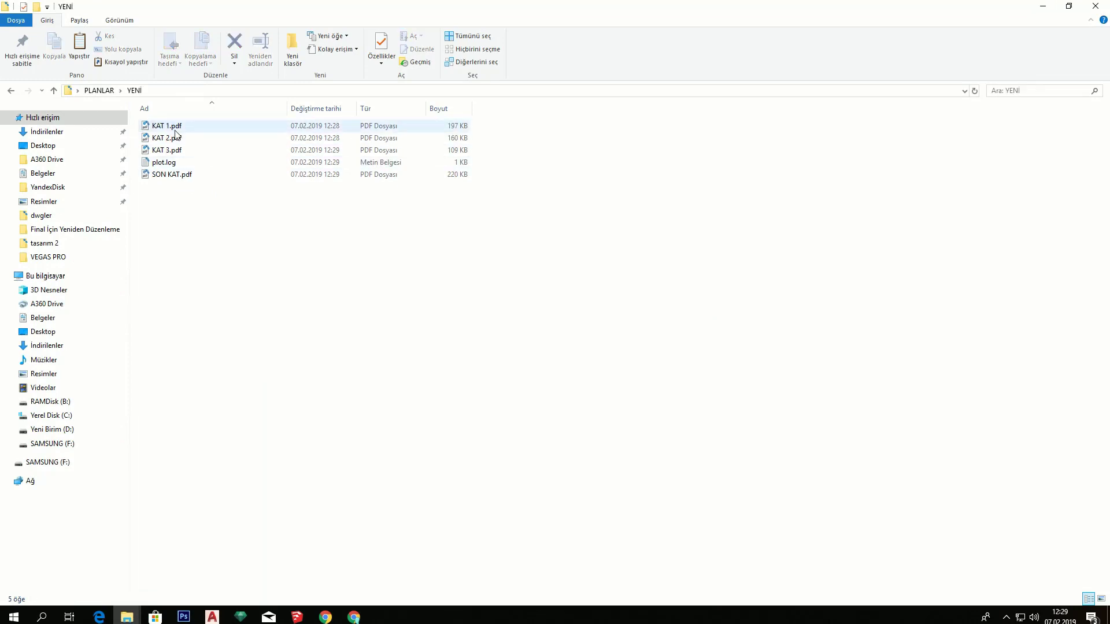
click(172, 127)
mouse_move(172, 127)
mouse_down()
mouse_move(185, 618)
mouse_move(356, 40)
mouse_up()
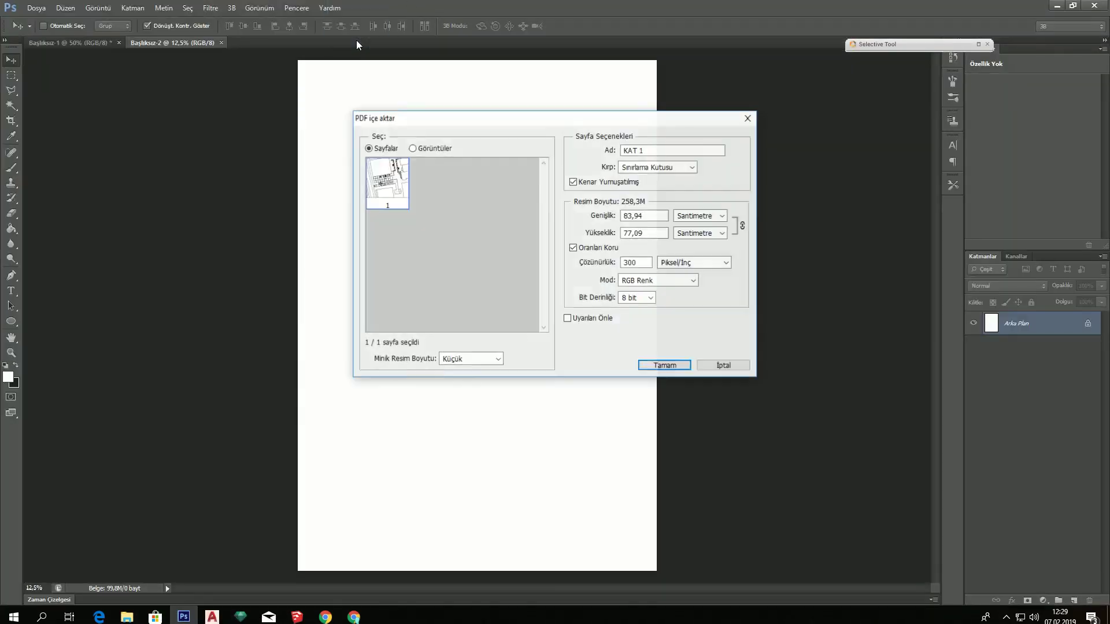
Import KAT 1 at 300 pixels/inch and add an ARKA PLAN layer beneath Katman 1
click(659, 365)
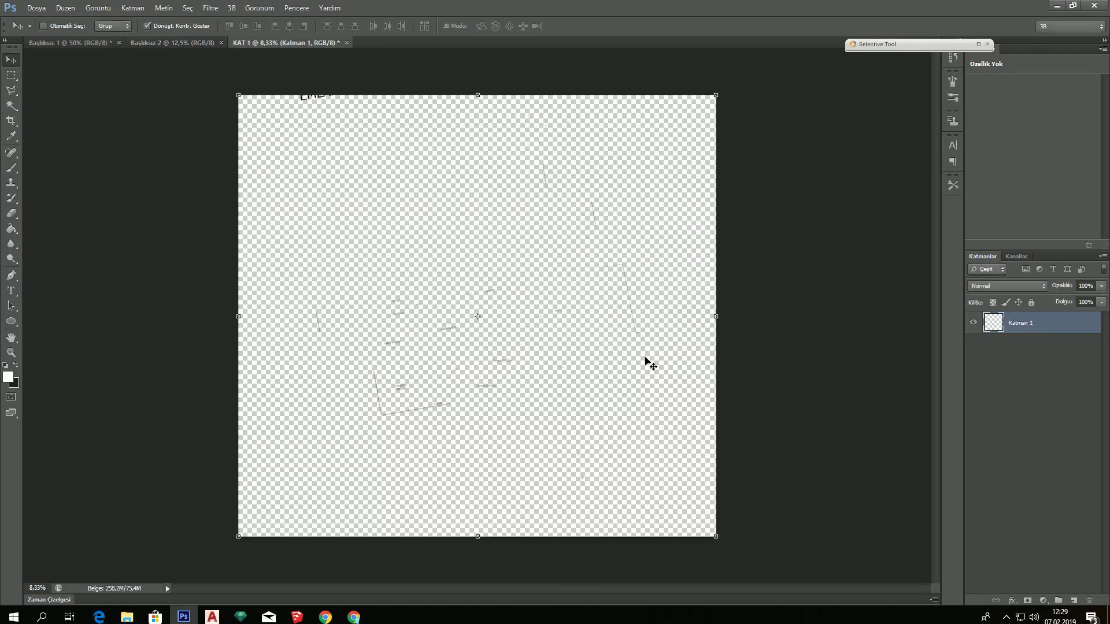
click(1074, 600)
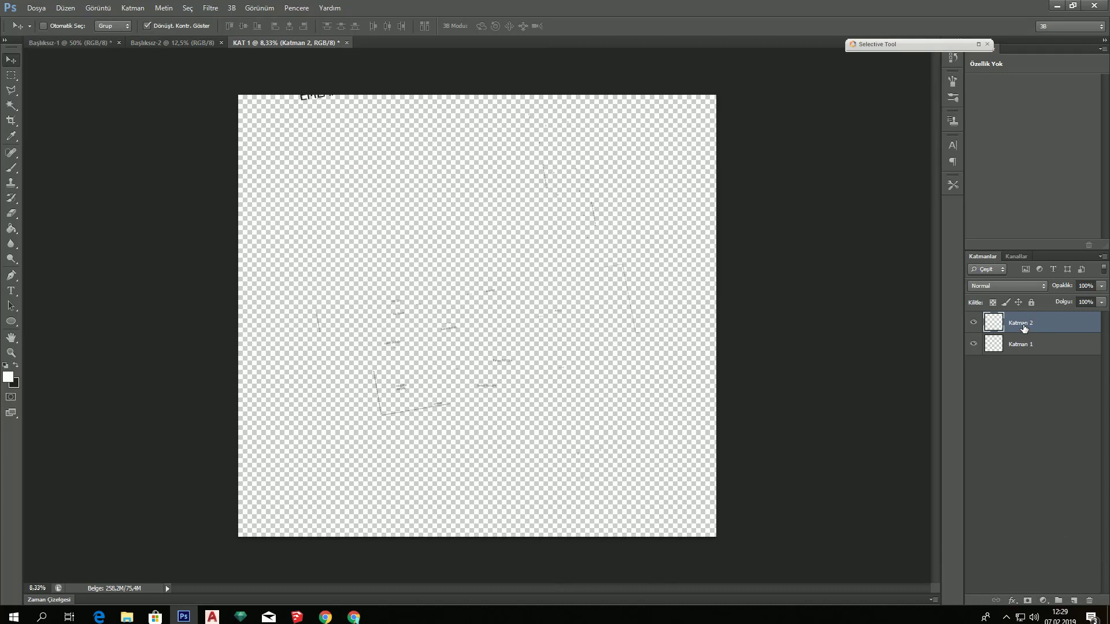
double_click(1022, 324)
text(ARKA PLAN)
key(Return)
drag(1019, 322, 1020, 362)
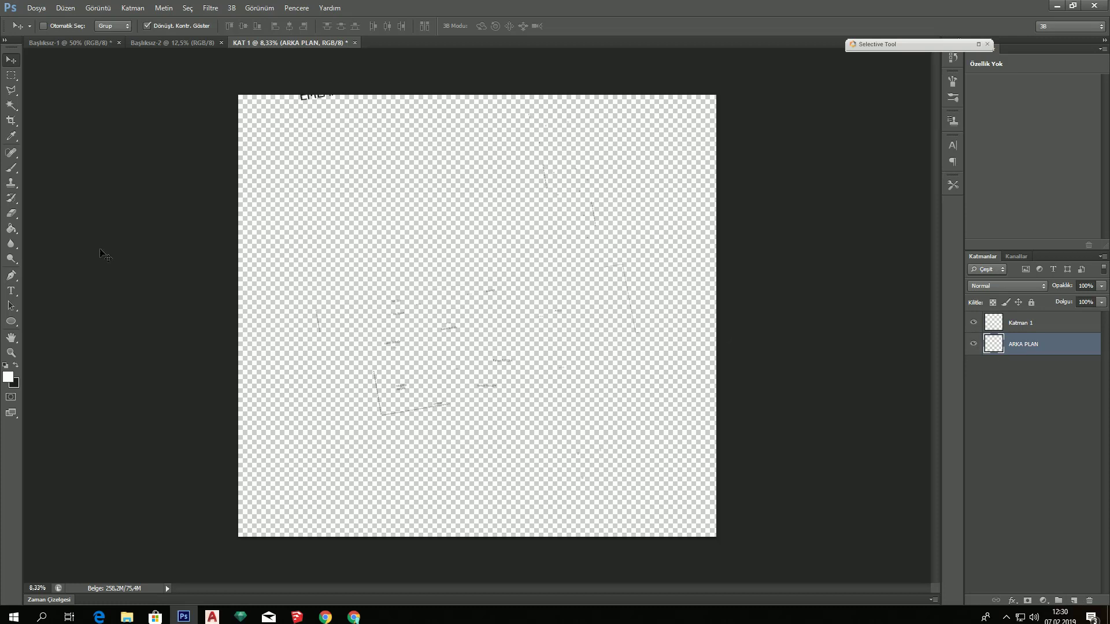
click(8, 233)
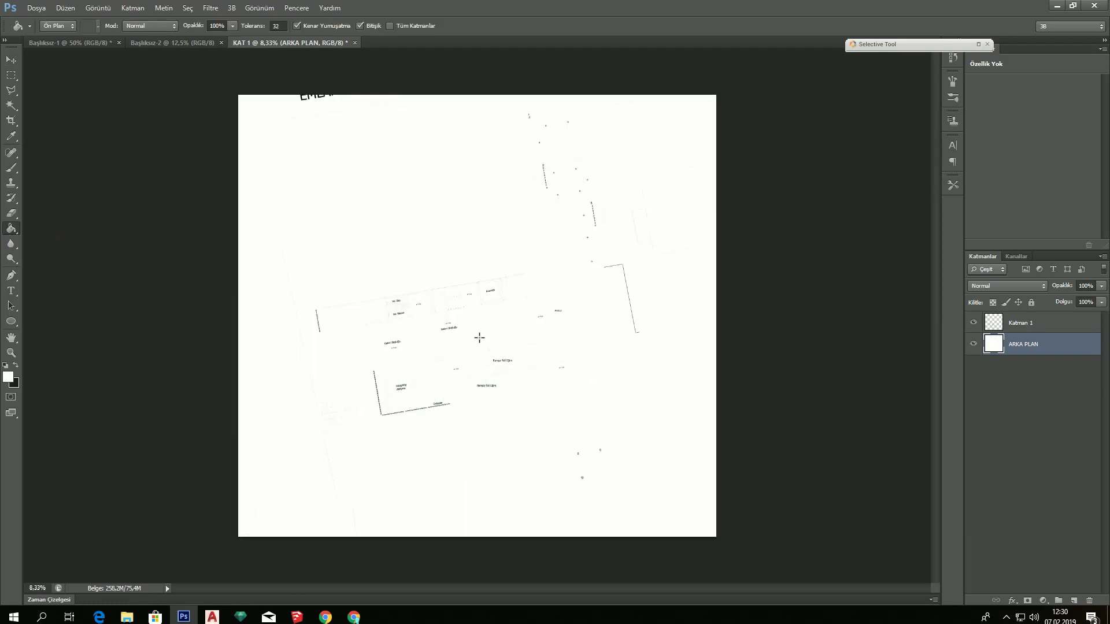
Select the Katman 1 plan layer and make its first few duplicates with Ctrl+J
key(v)
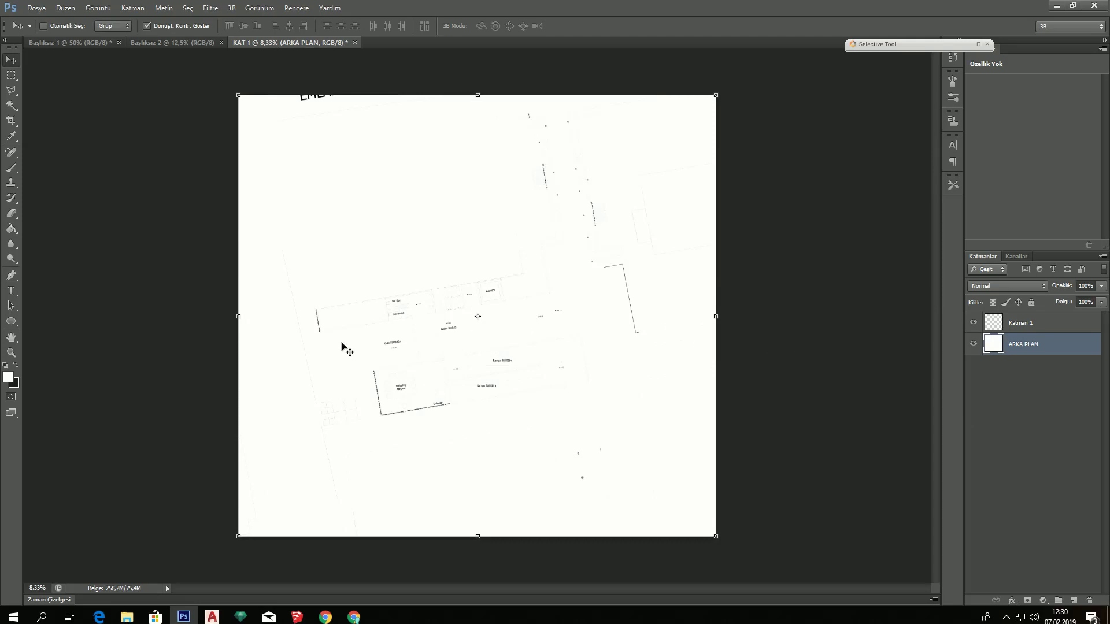
scroll(376, 347, up, 1)
scroll(461, 330, up, 3)
scroll(461, 331, up, 1)
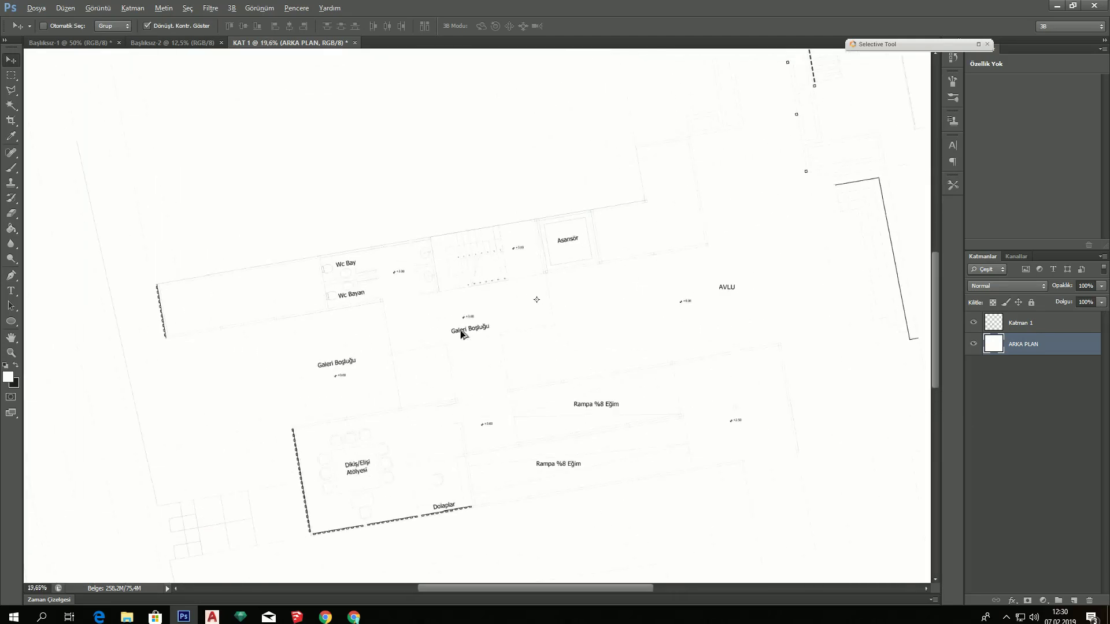
scroll(460, 331, up, 1)
scroll(460, 331, up, 1)
scroll(461, 330, up, 1)
scroll(461, 334, down, 3)
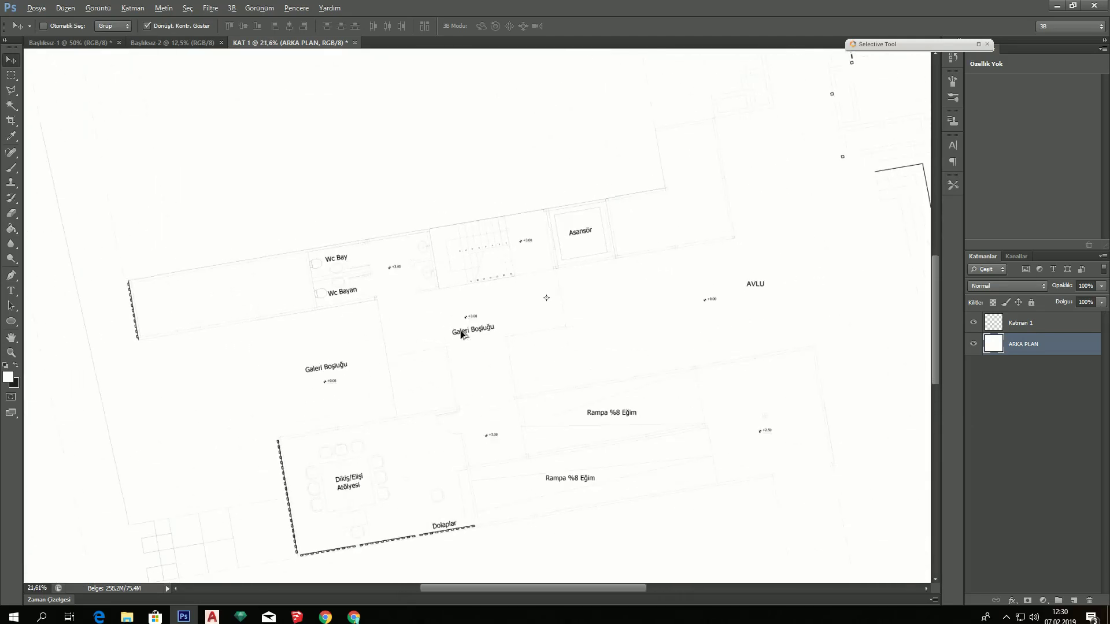
scroll(461, 334, down, 1)
scroll(461, 333, down, 1)
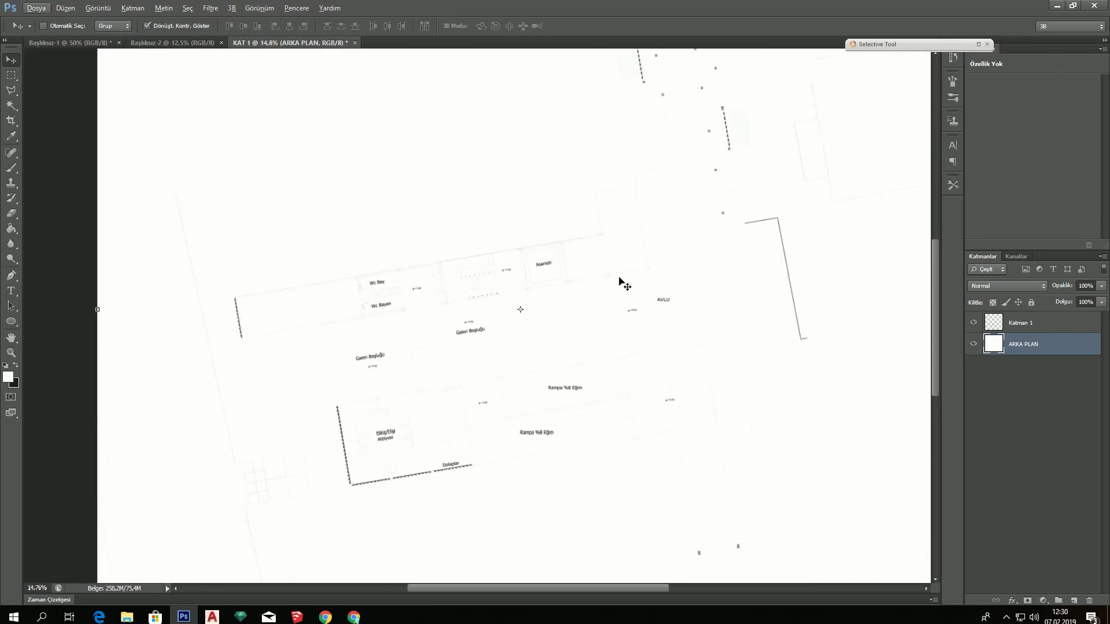
click(1030, 326)
key(ctrl+j)
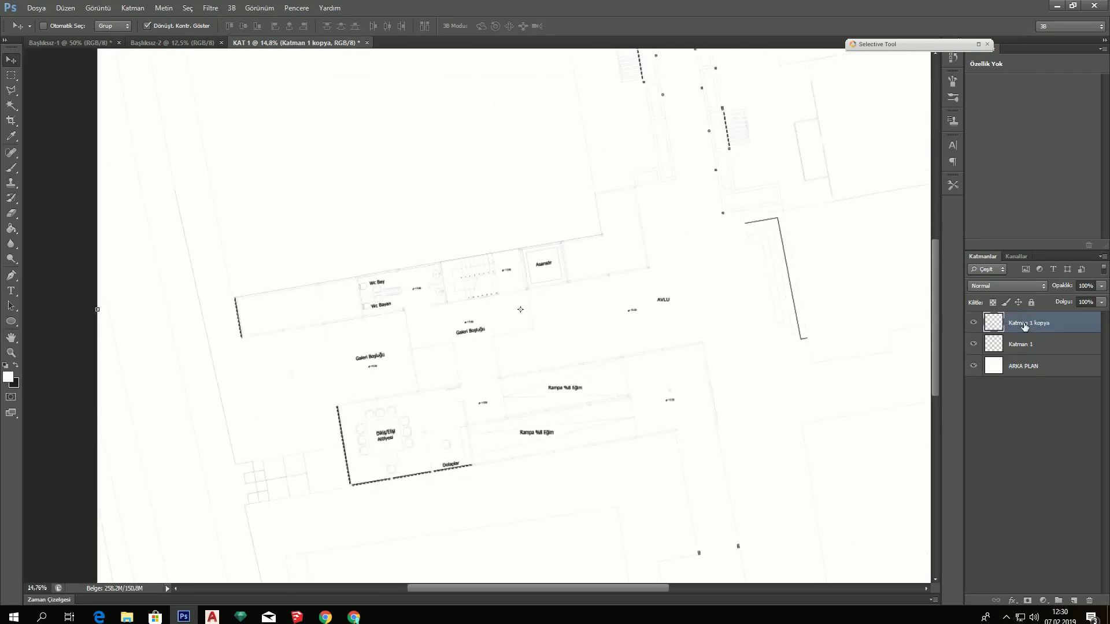
key(ctrl+j)
key(ctrl+j)
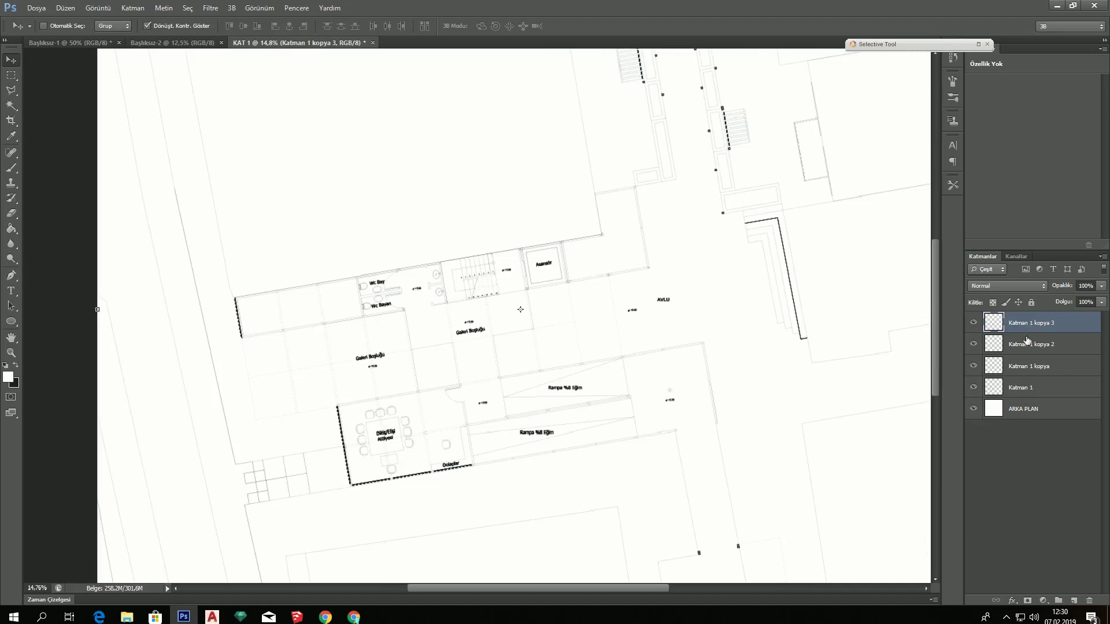
key(ctrl+j)
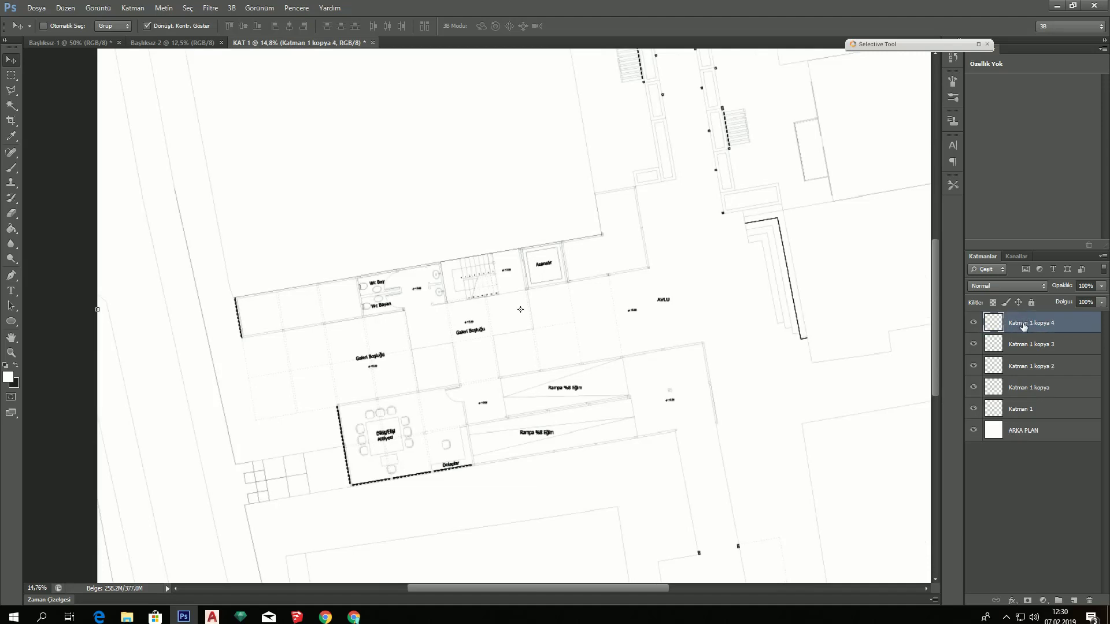
Keep duplicating the plan layer until copies reach Katman 1 kopya 9
scroll(540, 273, up, 2)
scroll(560, 273, up, 1)
scroll(558, 273, down, 1)
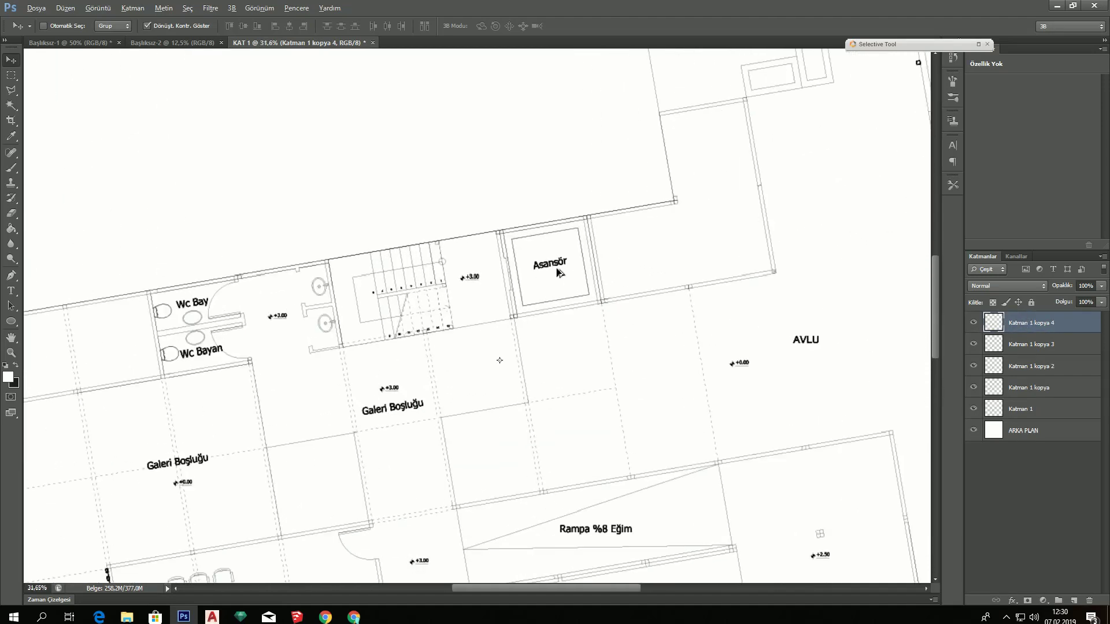
scroll(558, 275, down, 1)
scroll(558, 280, down, 1)
scroll(558, 289, down, 1)
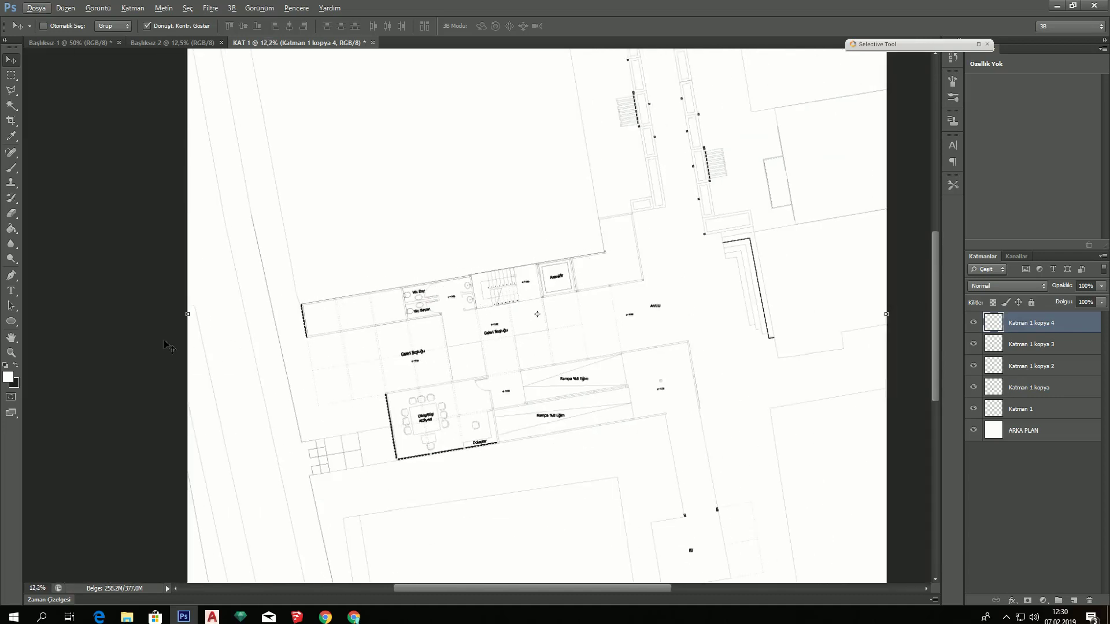
key(ctrl+j)
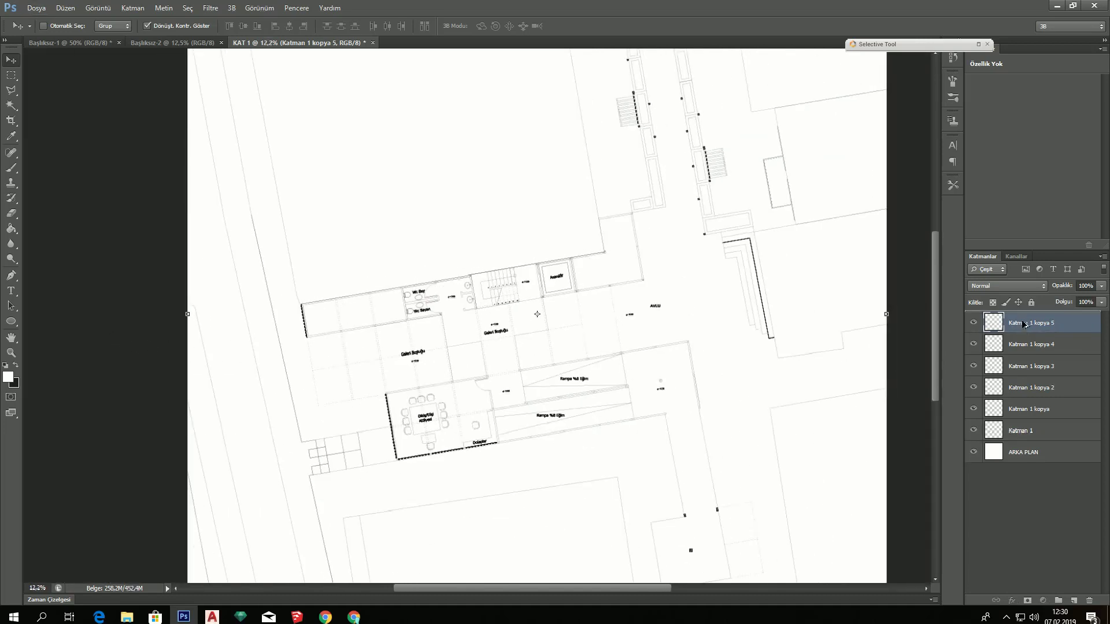
key(ctrl+j)
key(ctrl+j)
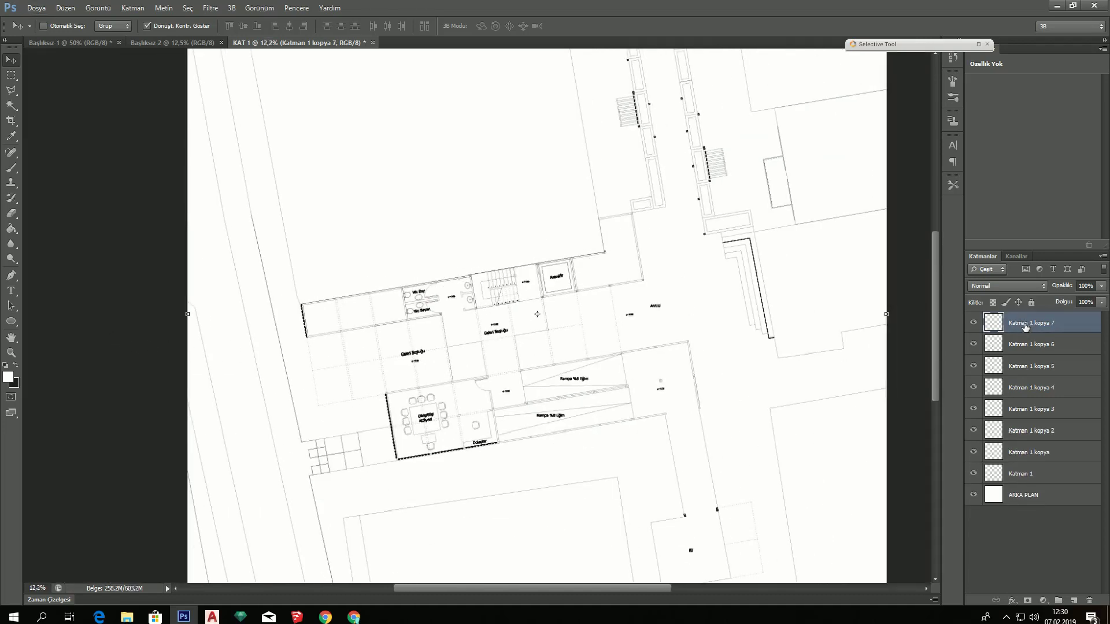
key(ctrl+j)
scroll(505, 340, up, 3)
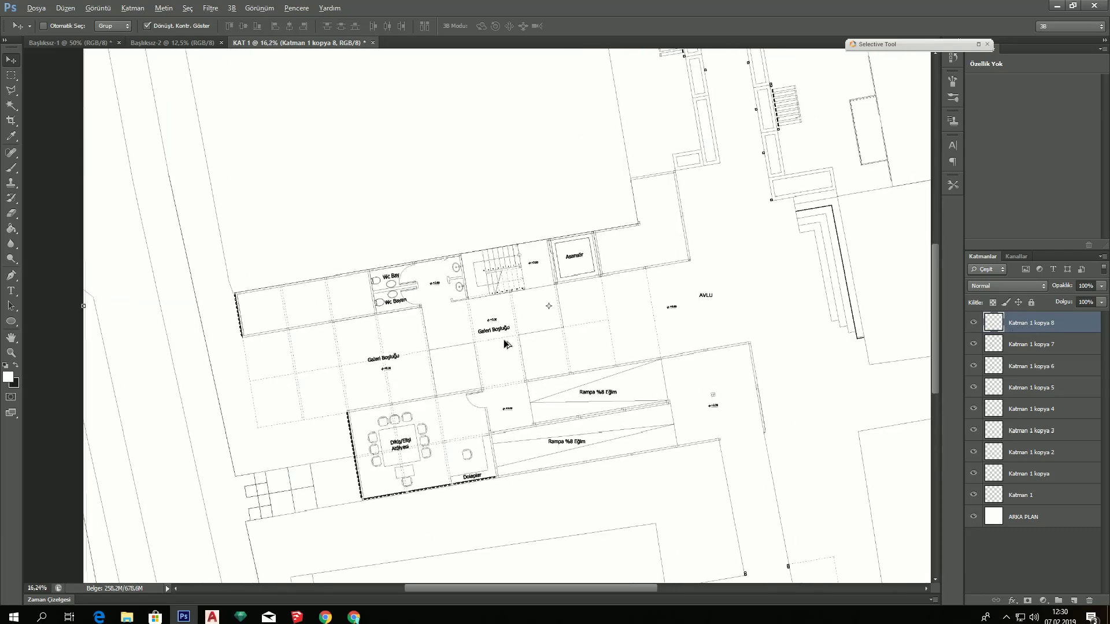
scroll(507, 339, up, 1)
scroll(509, 339, up, 2)
scroll(508, 339, up, 4)
scroll(509, 339, up, 6)
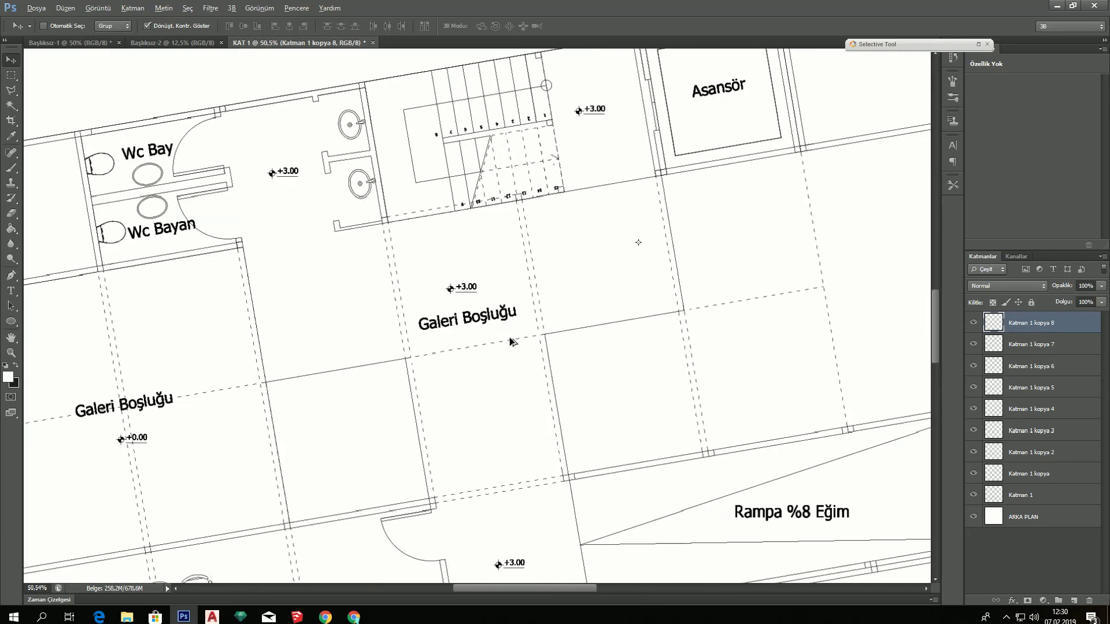
scroll(460, 222, up, 1)
scroll(462, 227, up, 1)
scroll(469, 232, up, 1)
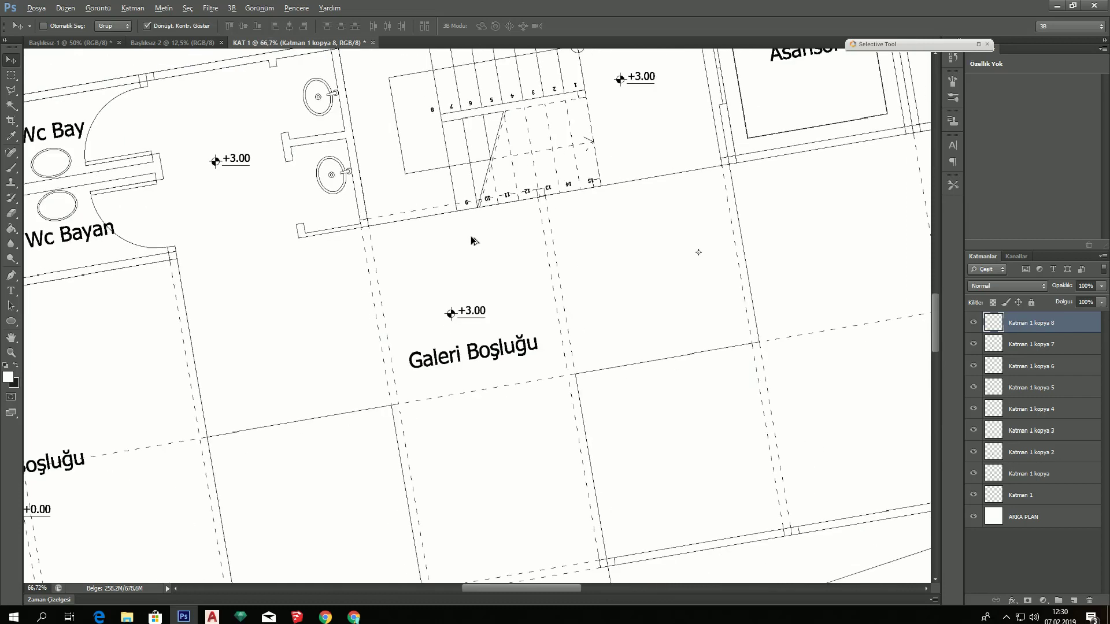
scroll(525, 350, down, 2)
scroll(525, 349, down, 2)
scroll(525, 349, down, 1)
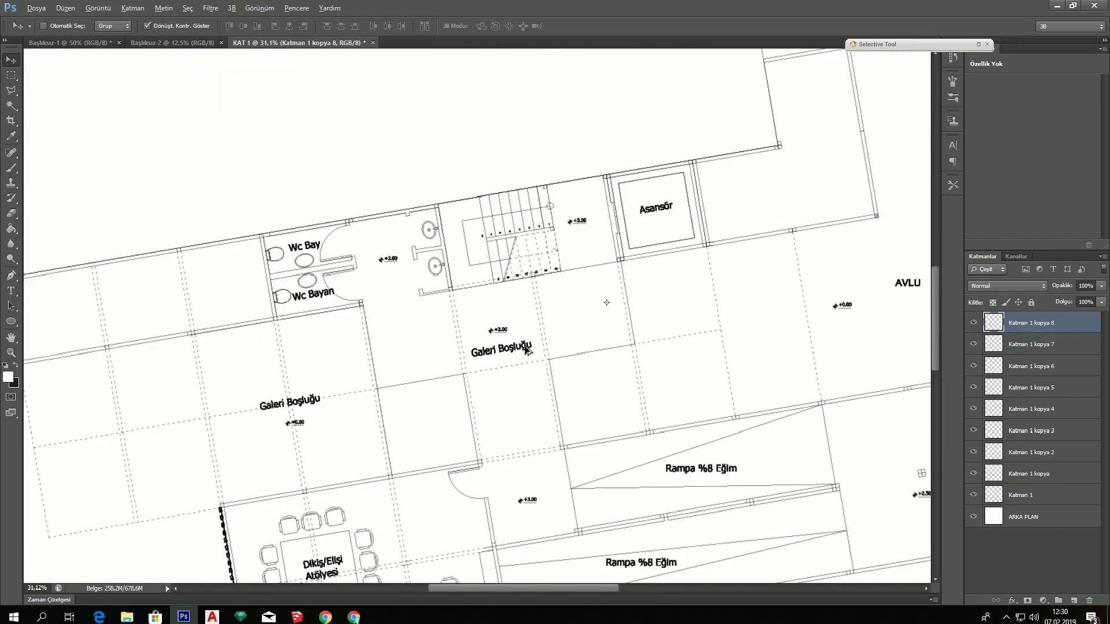
scroll(526, 349, down, 2)
key(ctrl+j)
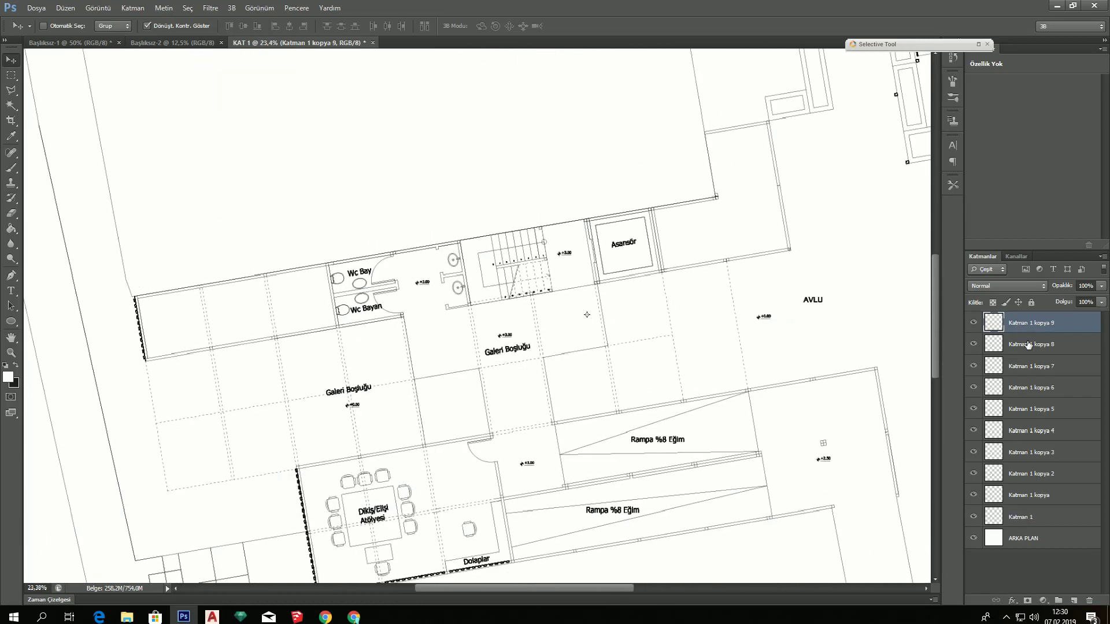
Merge all the stacked plan copies into one layer and fit the document on screen
shift+click(1039, 514)
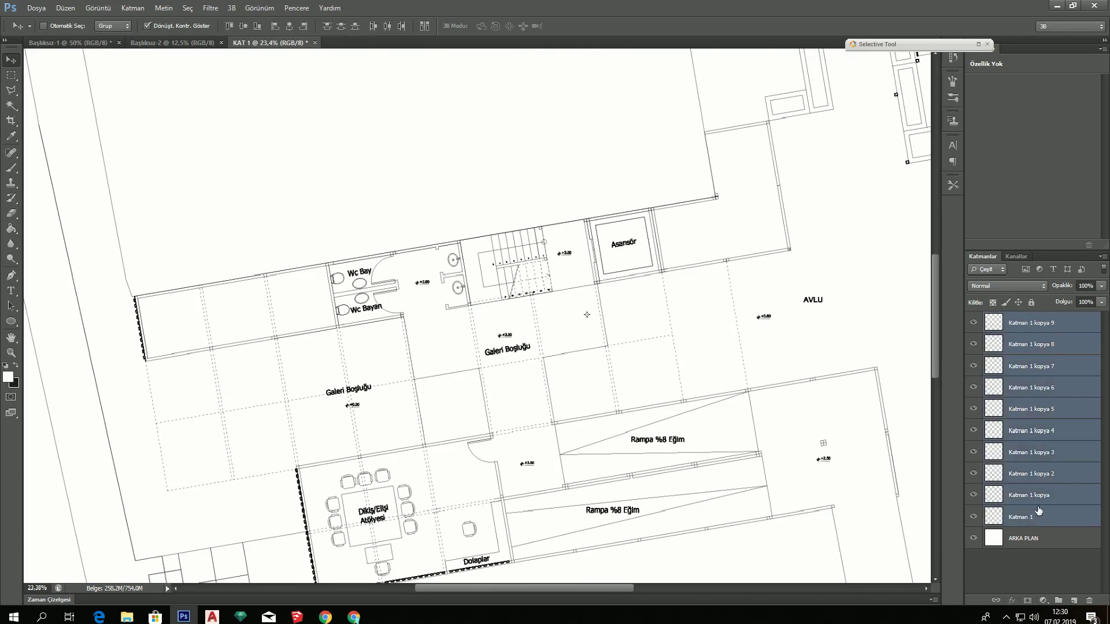
right_click(1040, 339)
click(925, 421)
scroll(488, 345, down, 1)
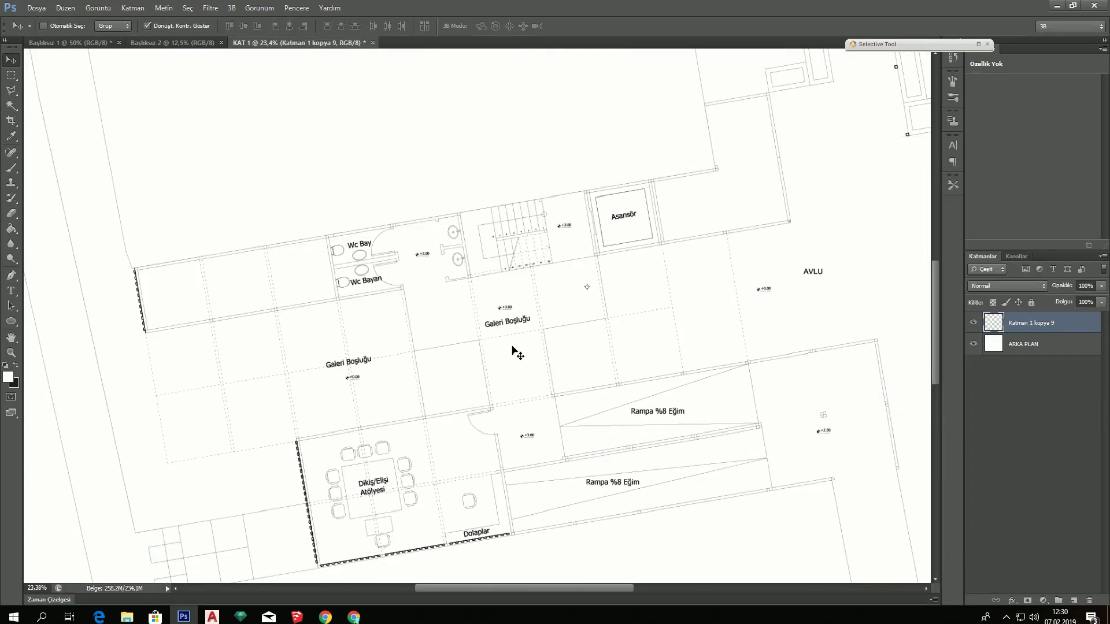
key(ctrl+0)
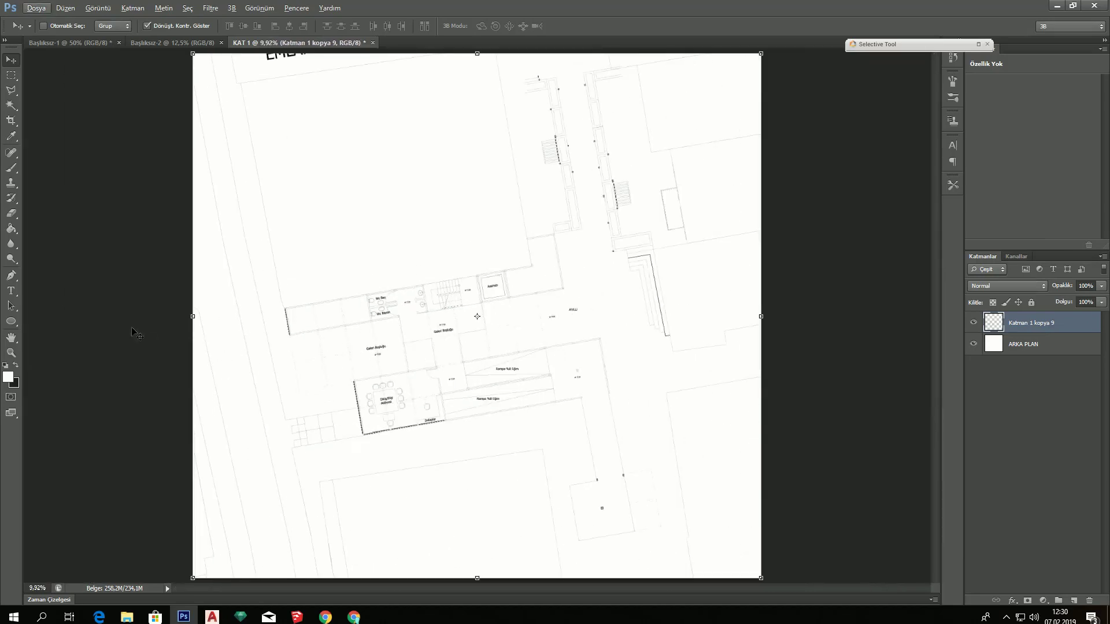
scroll(370, 353, up, 1)
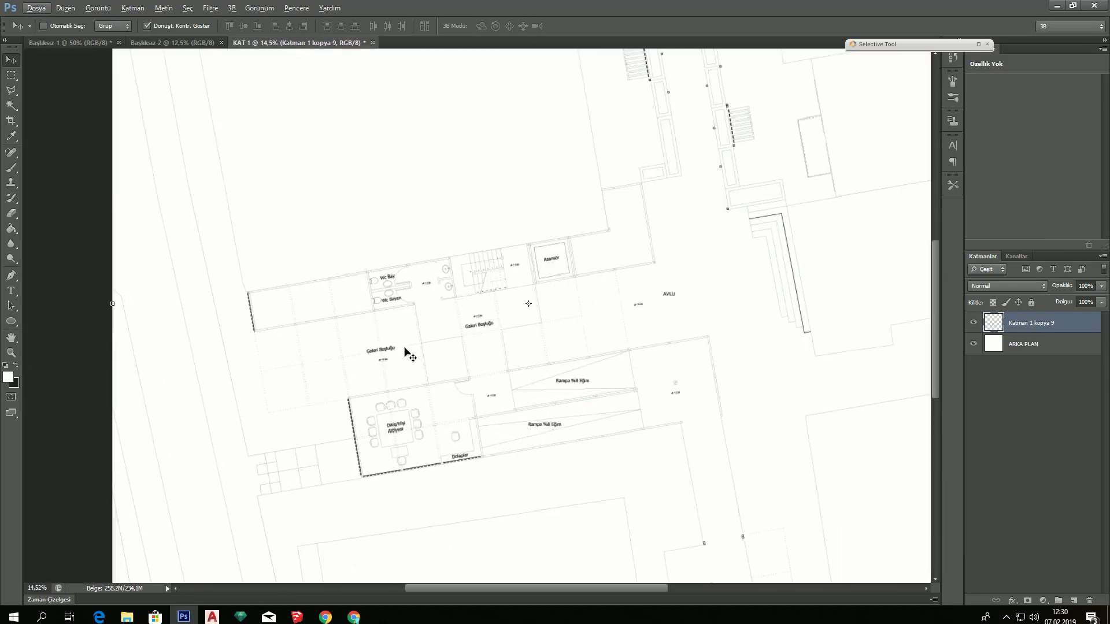
scroll(408, 354, up, 1)
scroll(492, 277, up, 1)
scroll(488, 276, up, 1)
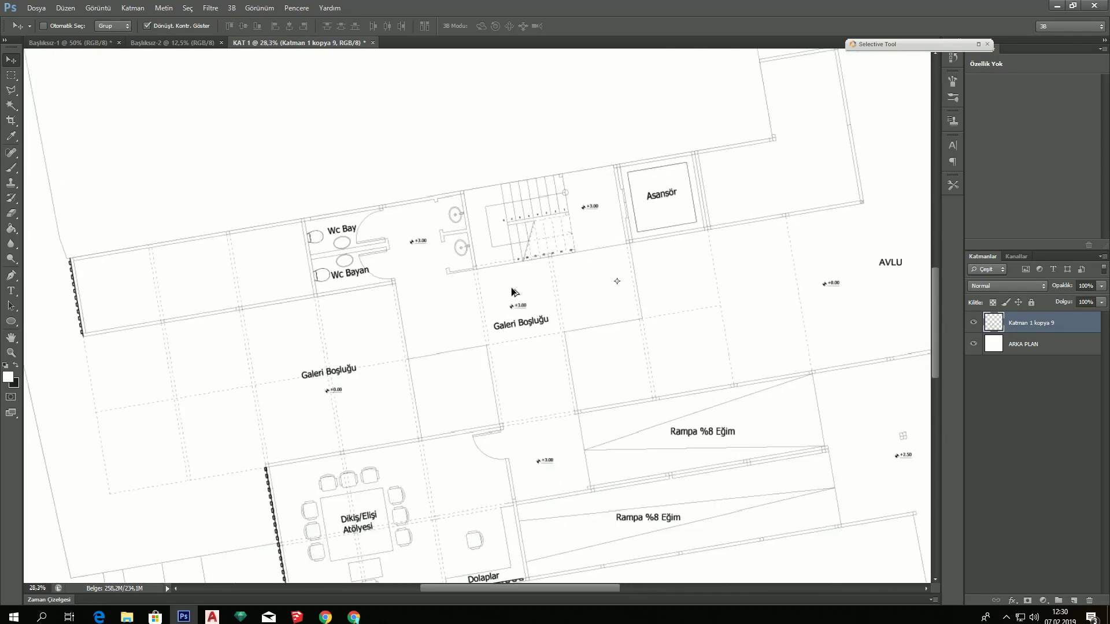
scroll(522, 312, up, 1)
scroll(521, 358, up, 3)
scroll(519, 411, up, 3)
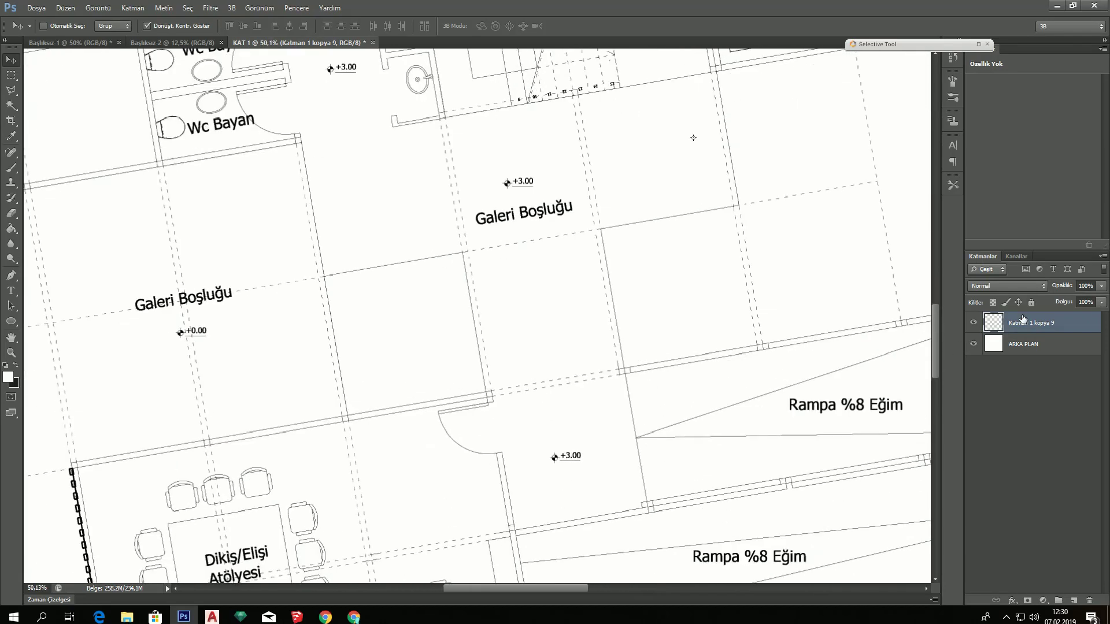
Duplicate the merged plan layer twice more and merge the copies again
key(ctrl+j)
key(ctrl+j)
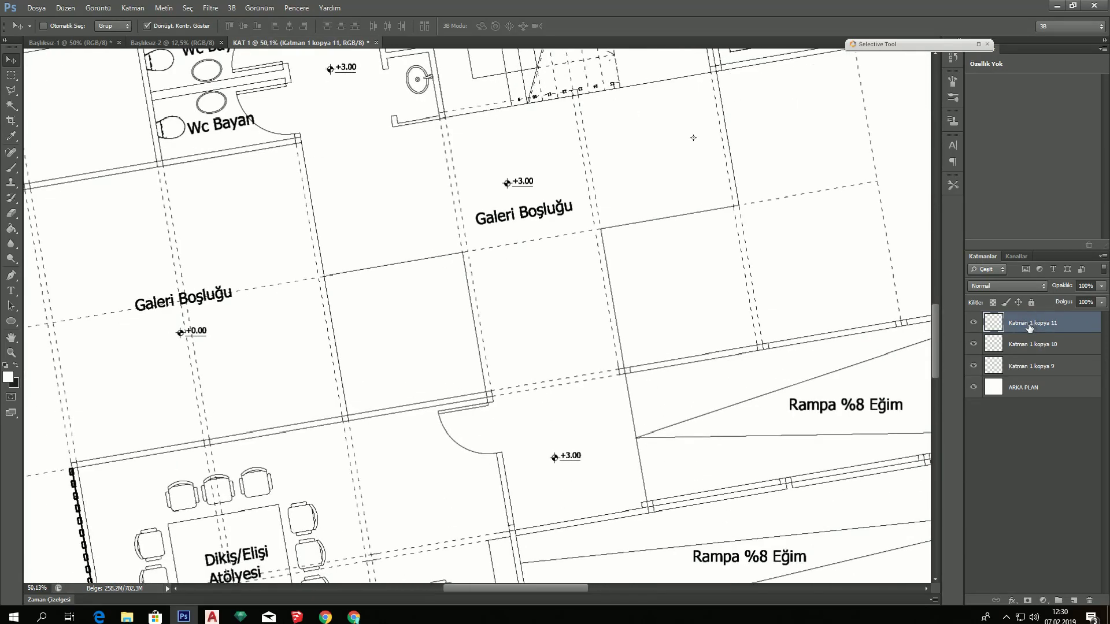
key(ctrl+j)
key(ctrl+j)
shift+click(1033, 408)
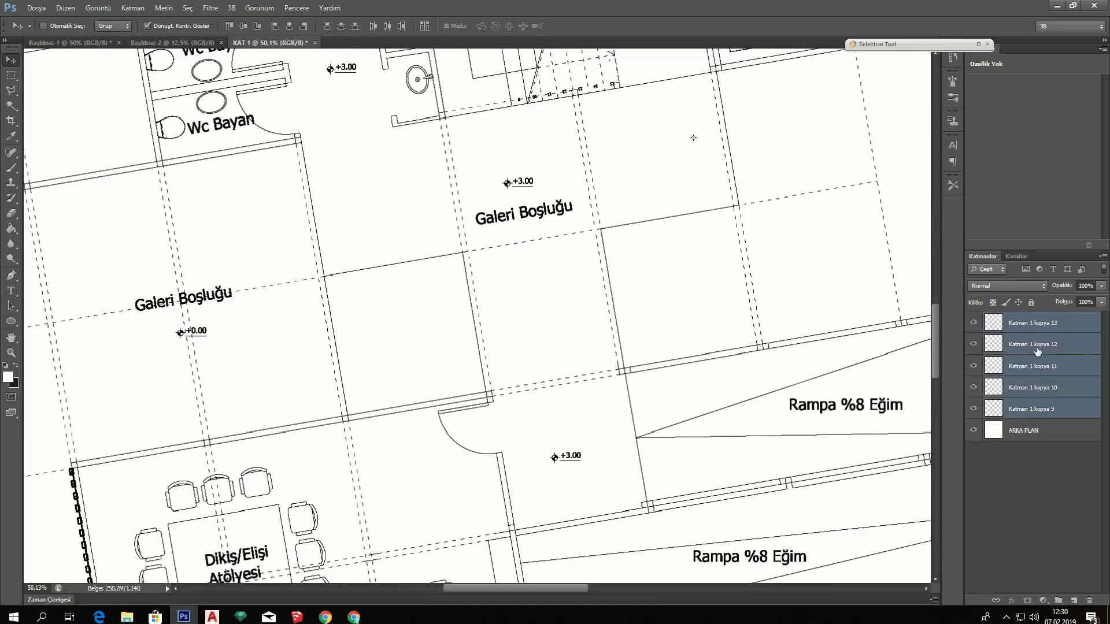
right_click(1034, 409)
click(997, 421)
scroll(706, 356, down, 2)
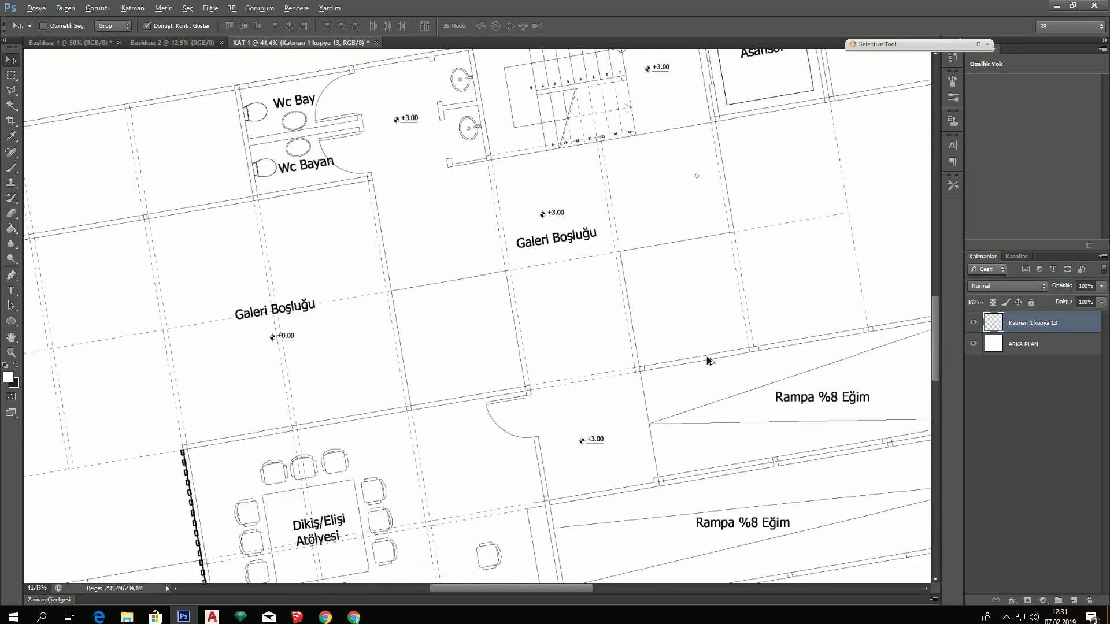
scroll(710, 356, down, 2)
scroll(720, 357, down, 2)
scroll(721, 357, down, 1)
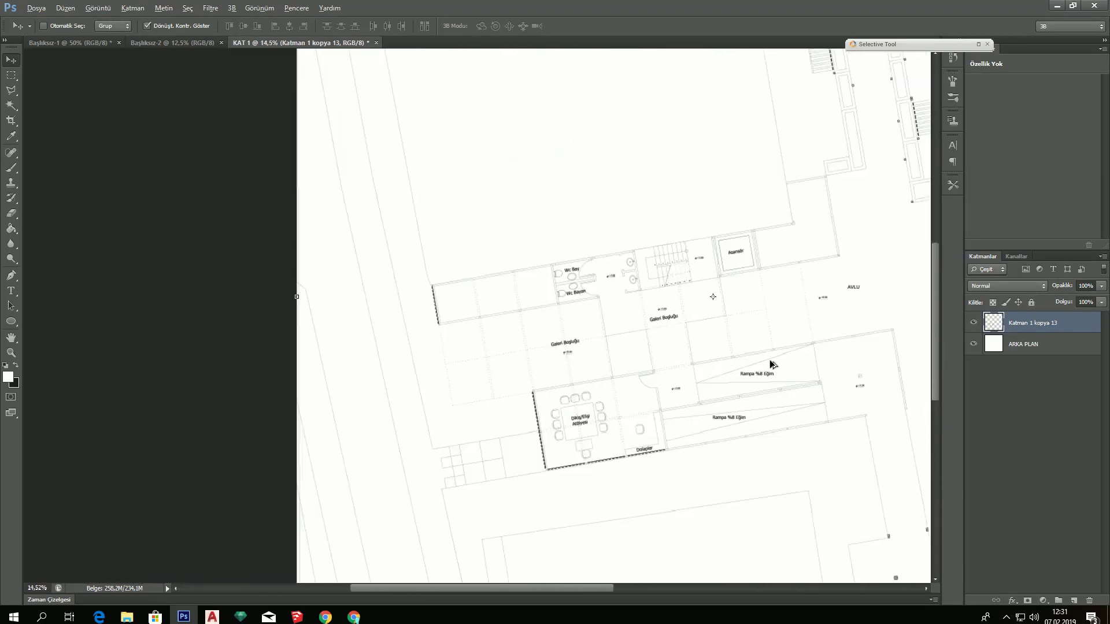
Add further plan copies and merge them into the single Katman 1 kopya 18 layer
key(ctrl+j)
key(ctrl+j)
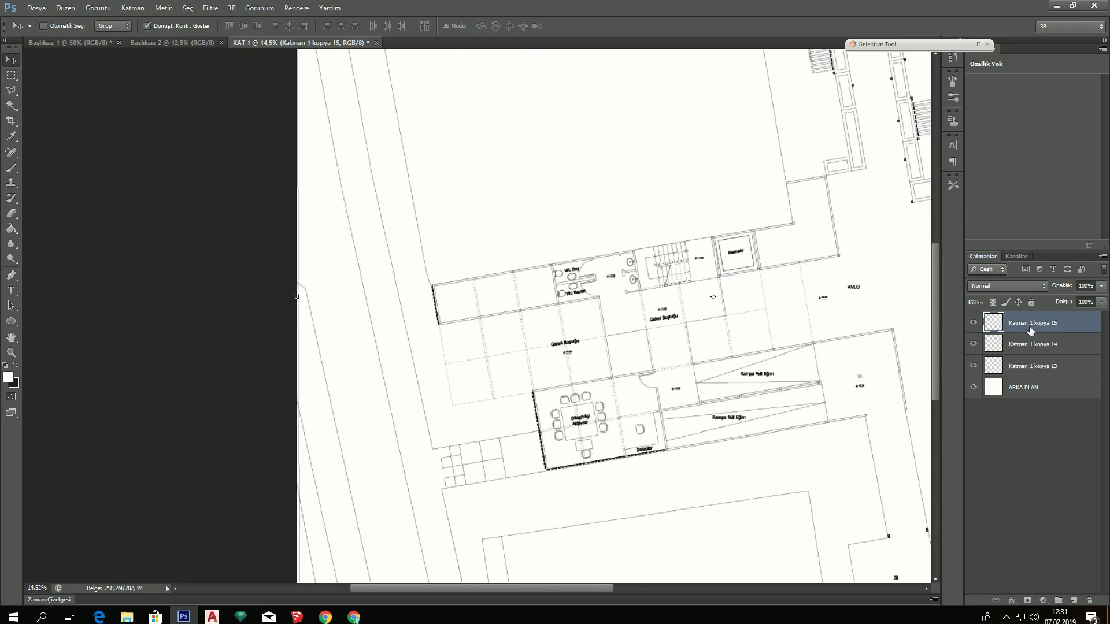
key(ctrl+j)
key(ctrl+j)
drag(1033, 331, 1034, 323)
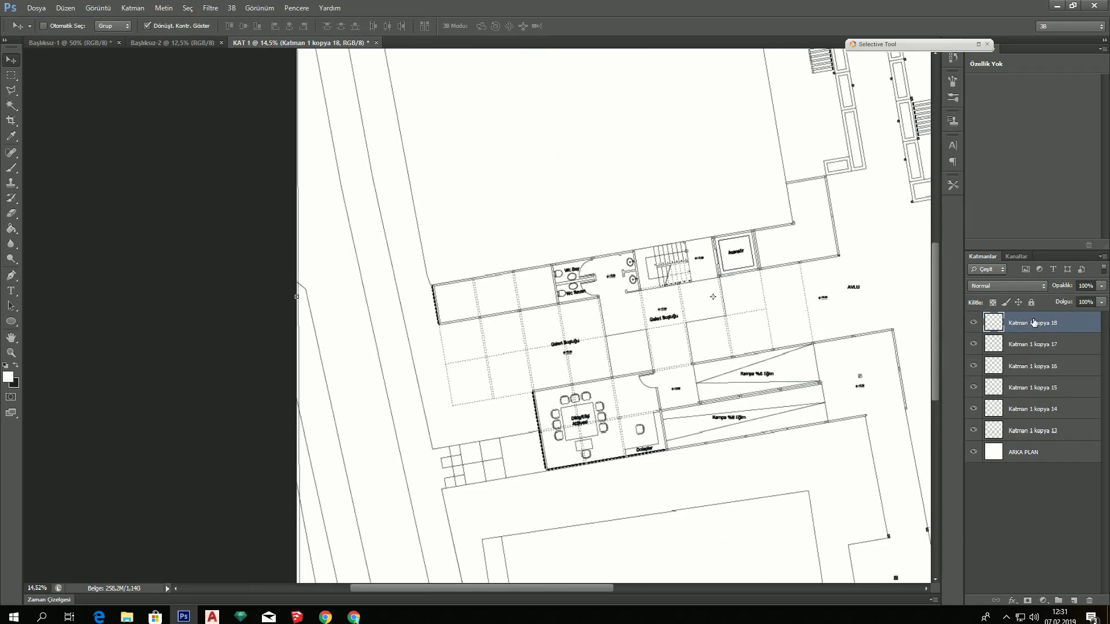
shift+click(1043, 430)
right_click(1026, 415)
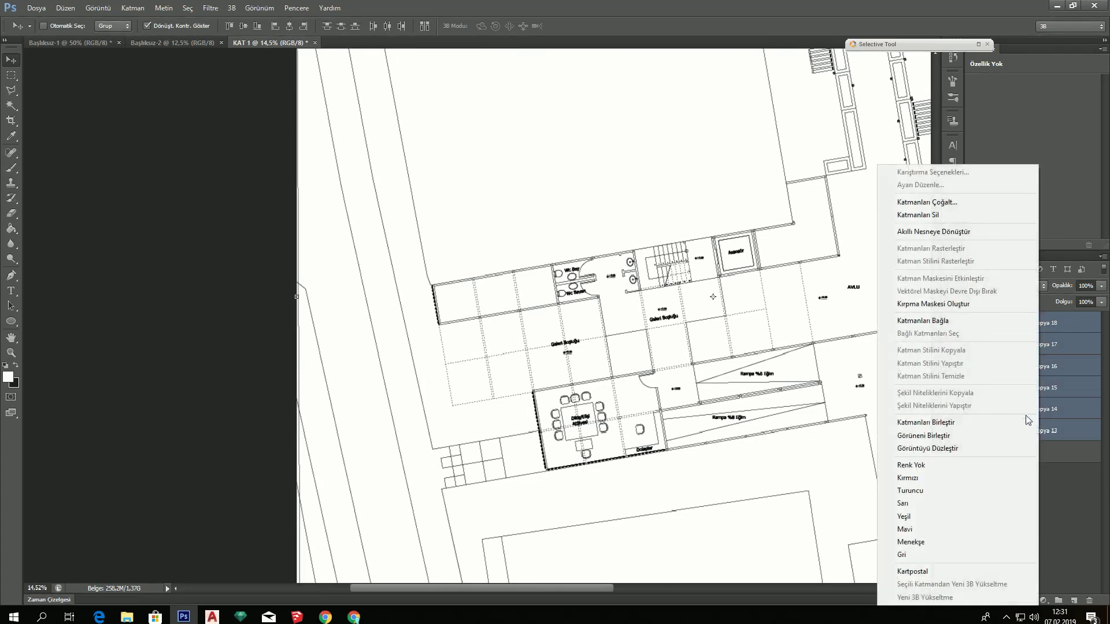
click(902, 422)
scroll(774, 430, up, 1)
scroll(740, 425, up, 1)
scroll(709, 419, up, 1)
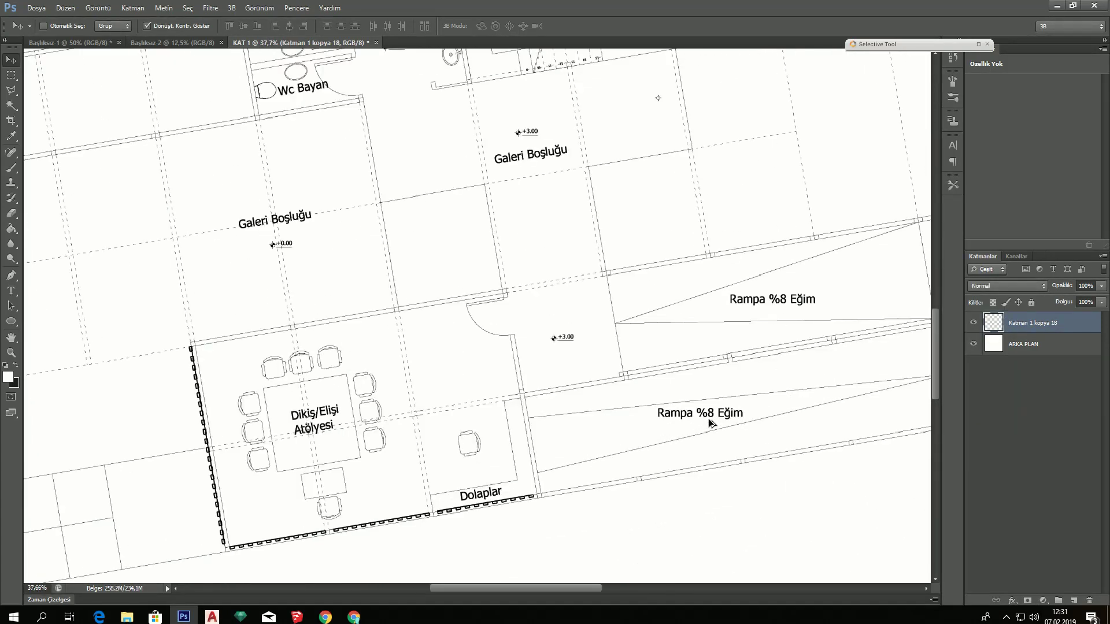
scroll(709, 418, down, 2)
scroll(709, 419, up, 1)
scroll(584, 392, down, 1)
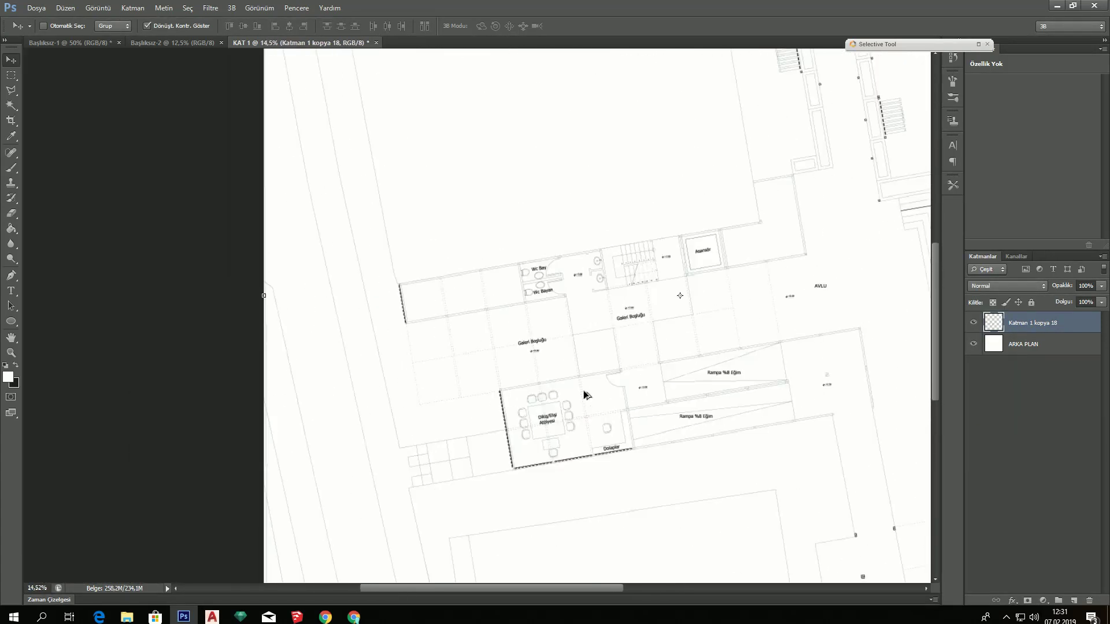
scroll(584, 392, down, 1)
scroll(367, 375, up, 2)
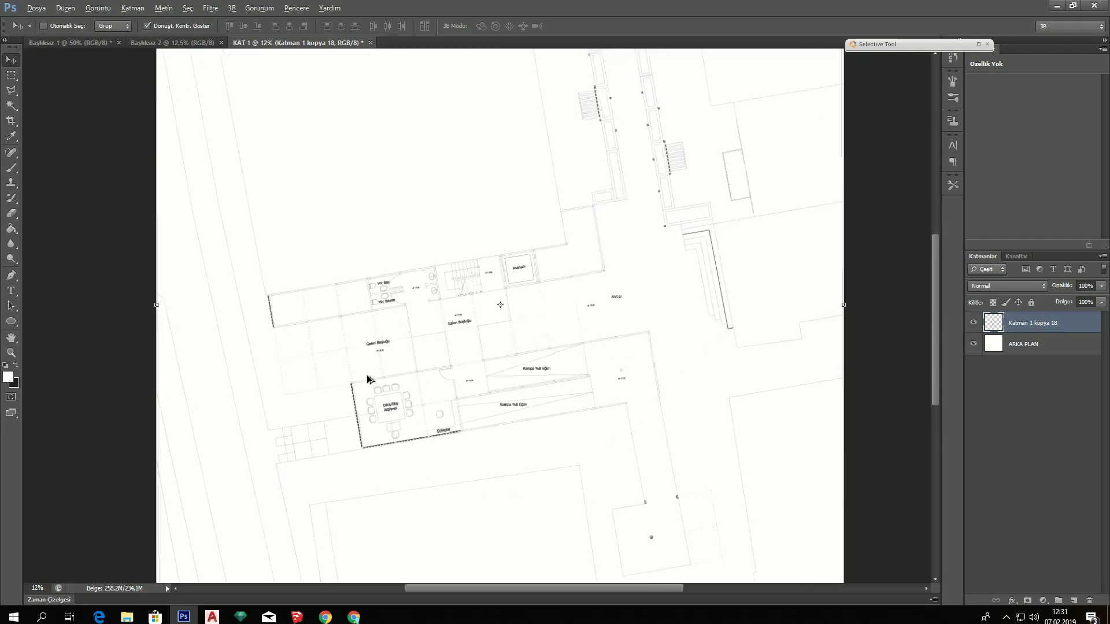
scroll(440, 356, down, 1)
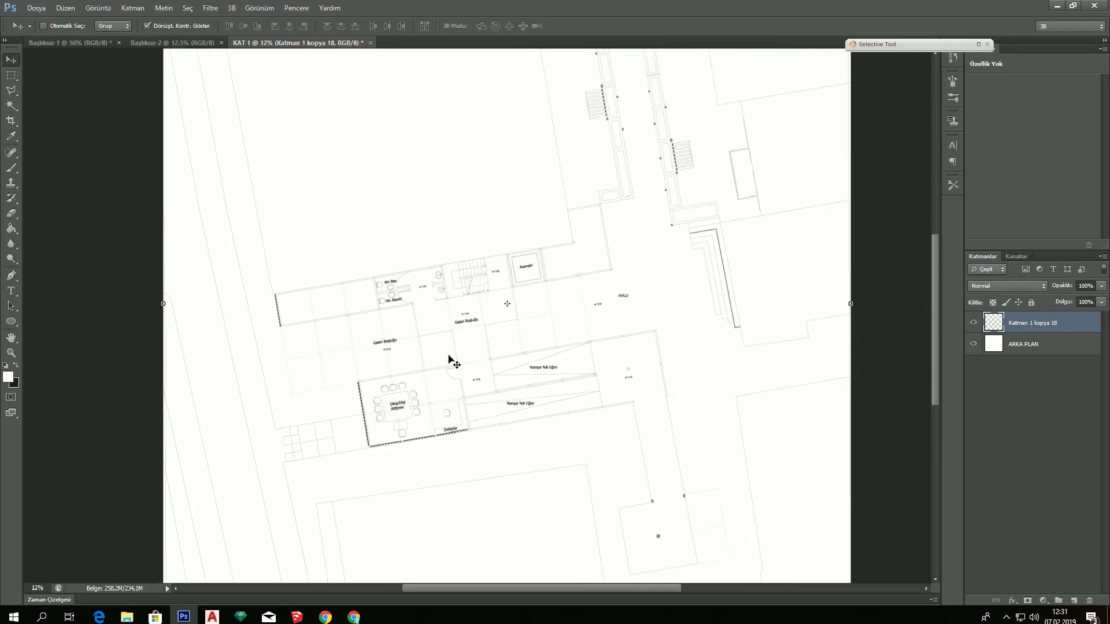
scroll(453, 354, down, 1)
scroll(466, 343, down, 1)
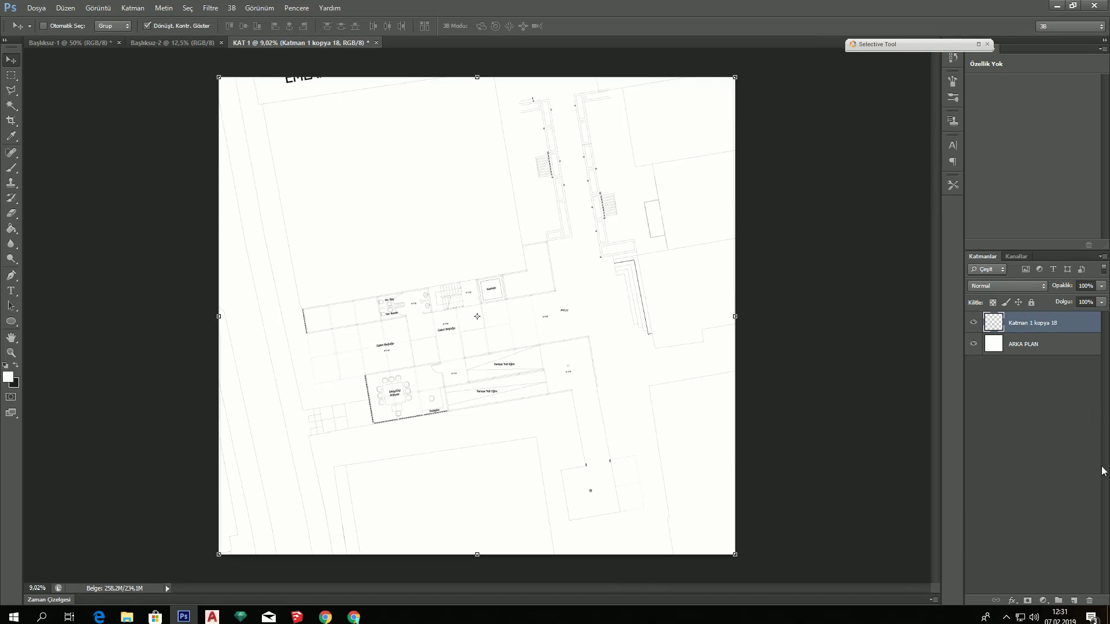
Add a new empty layer above the darkened Katman 1 kopya 18 plan
click(1074, 600)
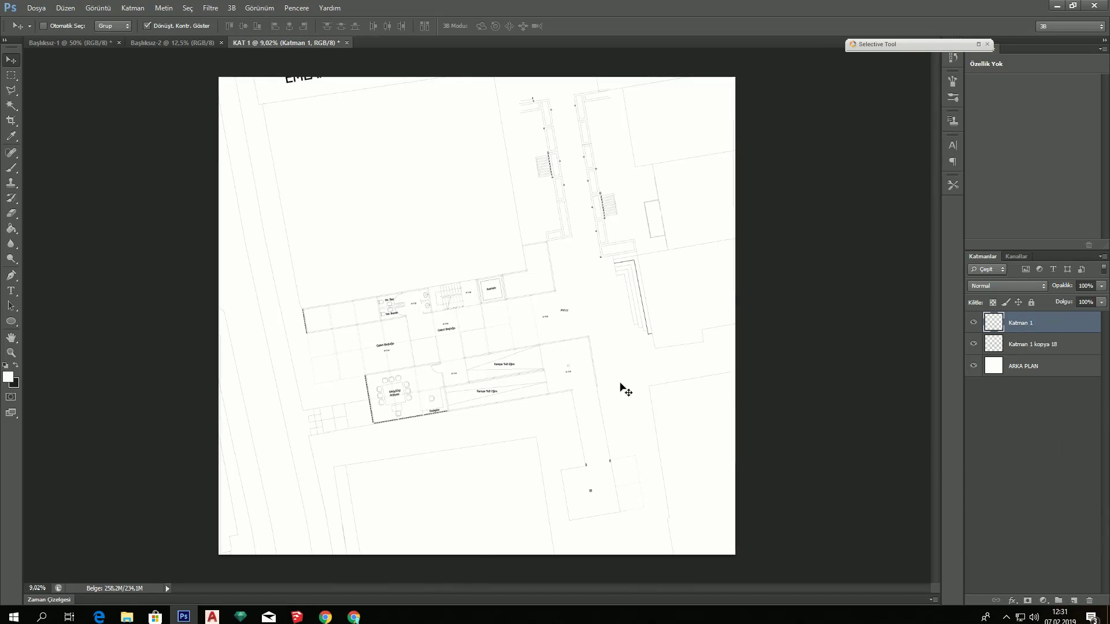
scroll(400, 391, up, 2)
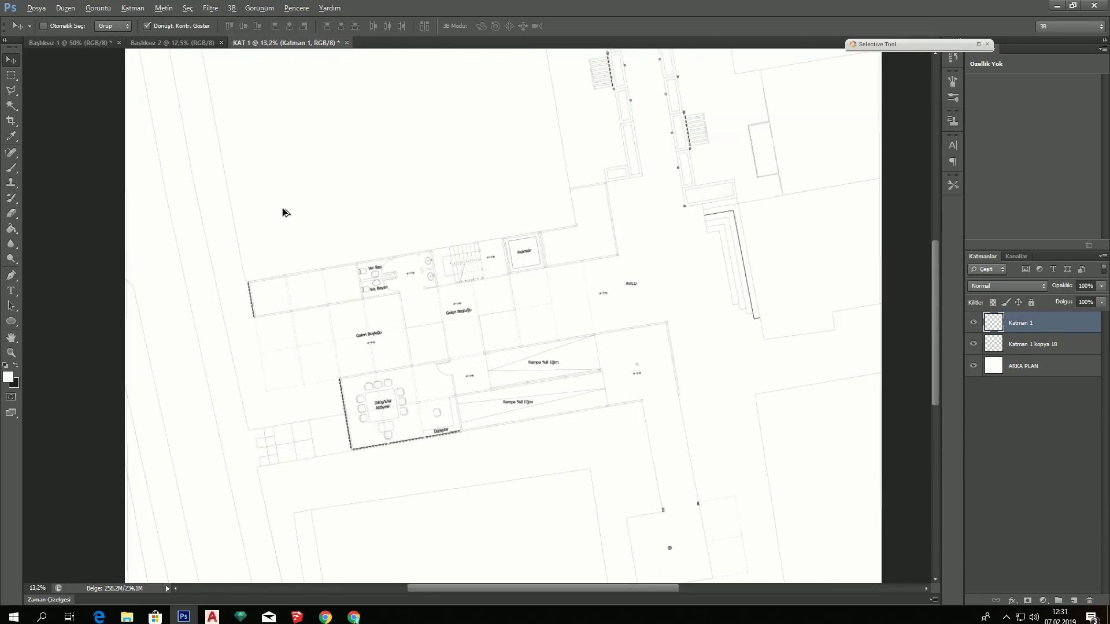
scroll(243, 261, up, 1)
scroll(265, 285, up, 1)
scroll(297, 307, up, 1)
scroll(337, 277, up, 1)
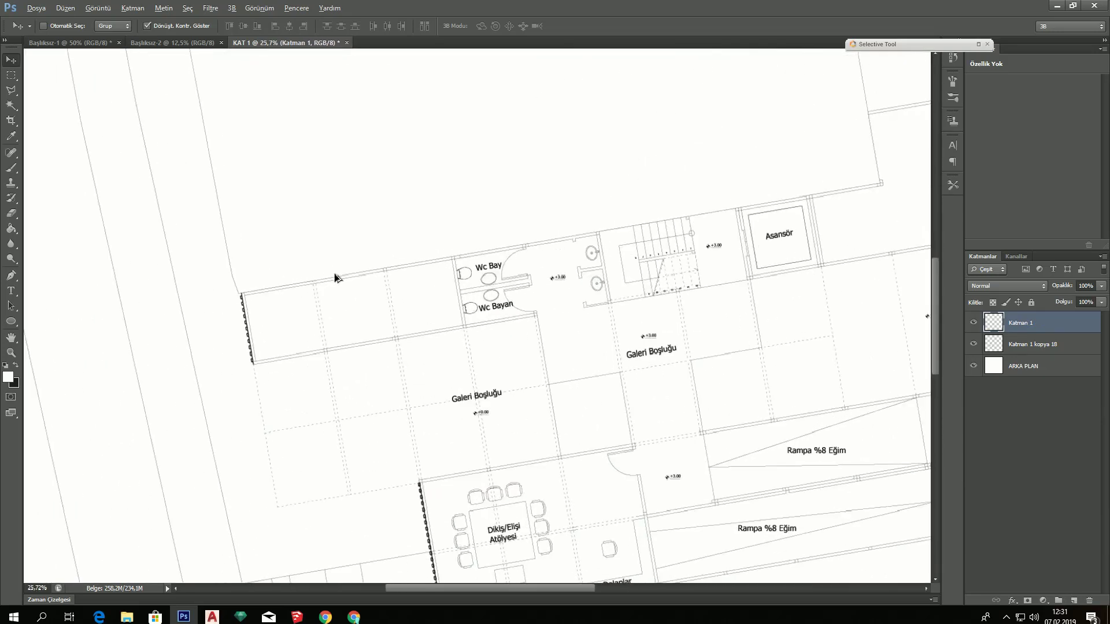
scroll(501, 289, down, 1)
scroll(507, 306, down, 1)
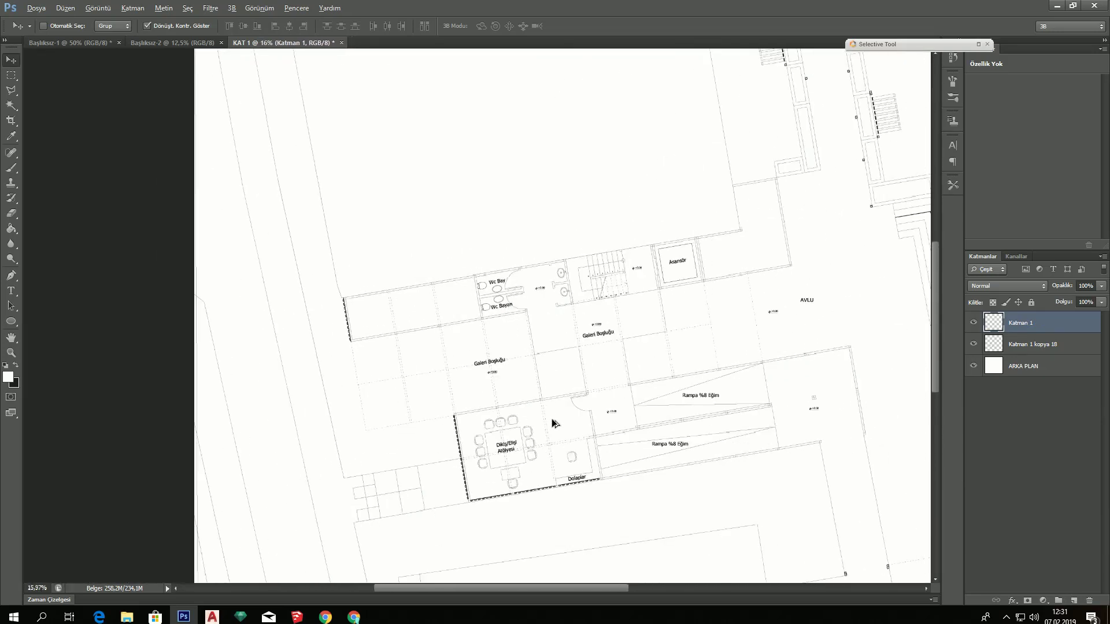
scroll(538, 446, down, 1)
scroll(623, 471, up, 1)
scroll(626, 469, up, 1)
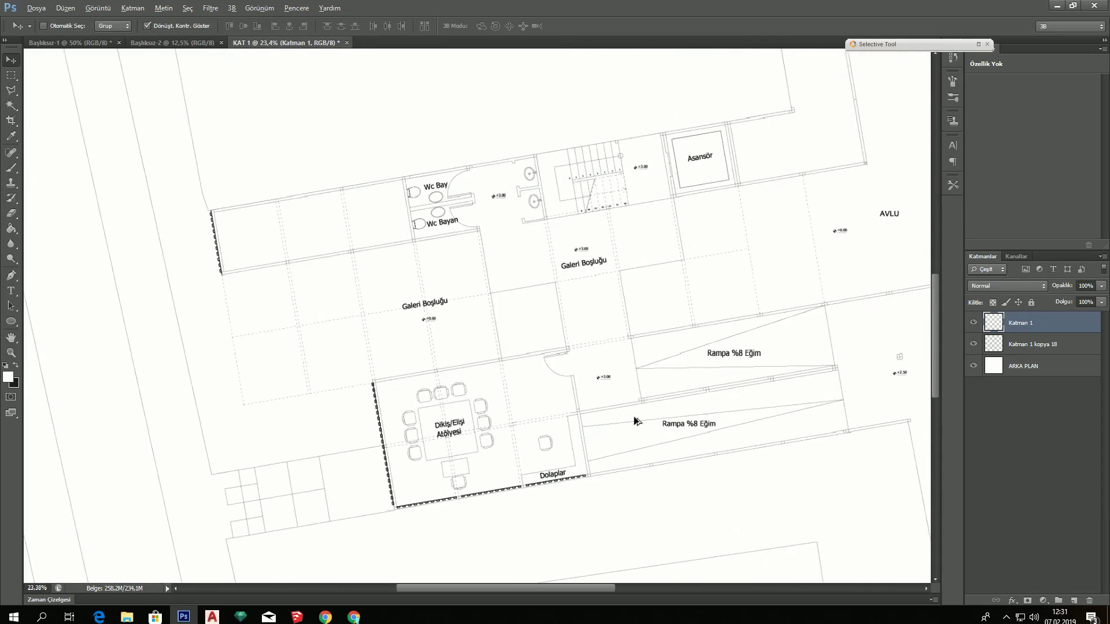
scroll(636, 422, down, 1)
scroll(798, 396, up, 1)
scroll(799, 397, up, 1)
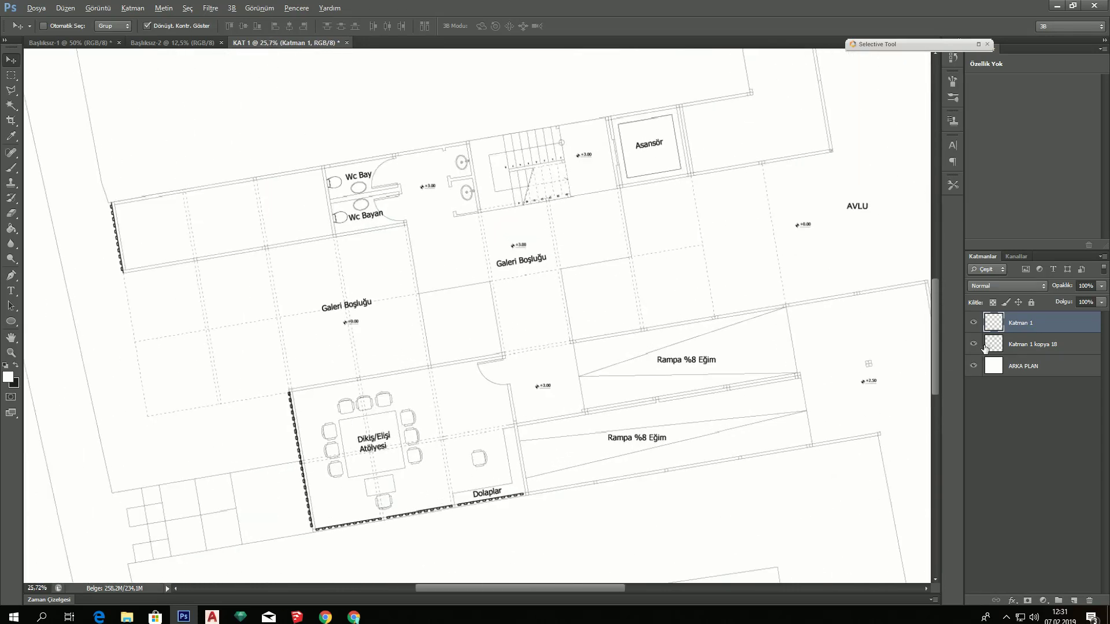
key(alt)
Leave the new empty layer's name as Katman 1
double_click(1022, 323)
click(83, 322)
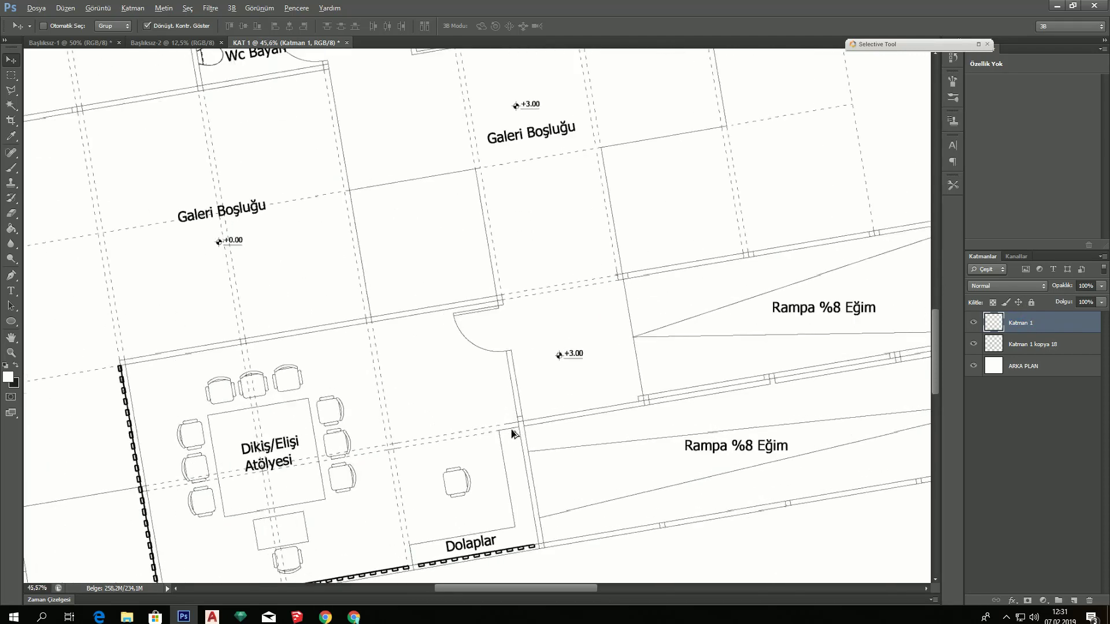
scroll(512, 433, up, 2)
scroll(540, 423, up, 2)
scroll(549, 425, down, 1)
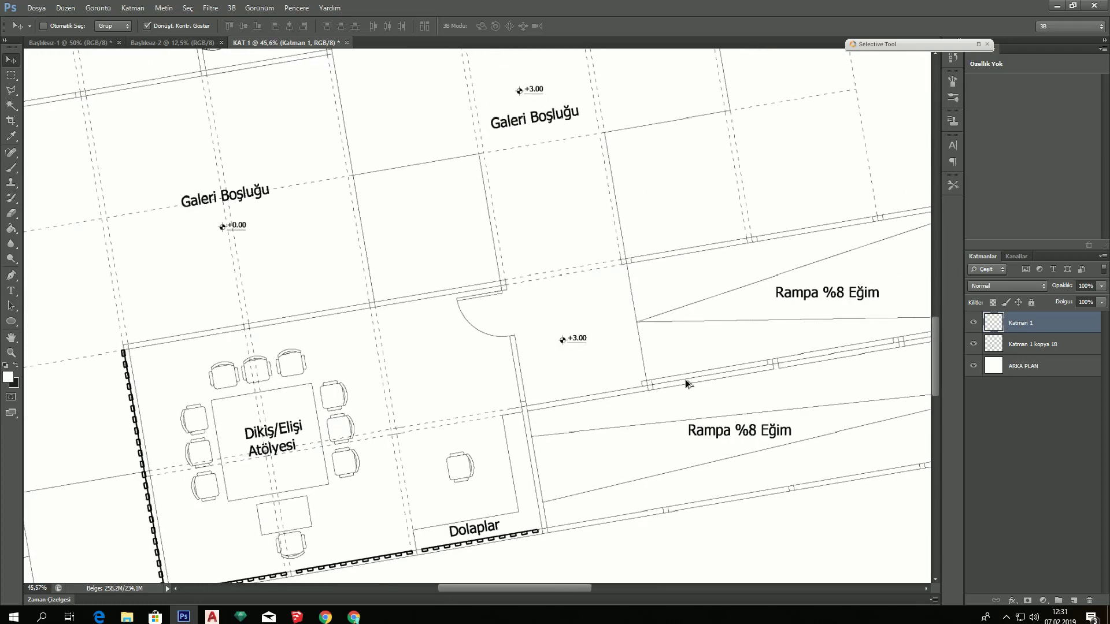
scroll(719, 377, up, 1)
scroll(712, 376, up, 1)
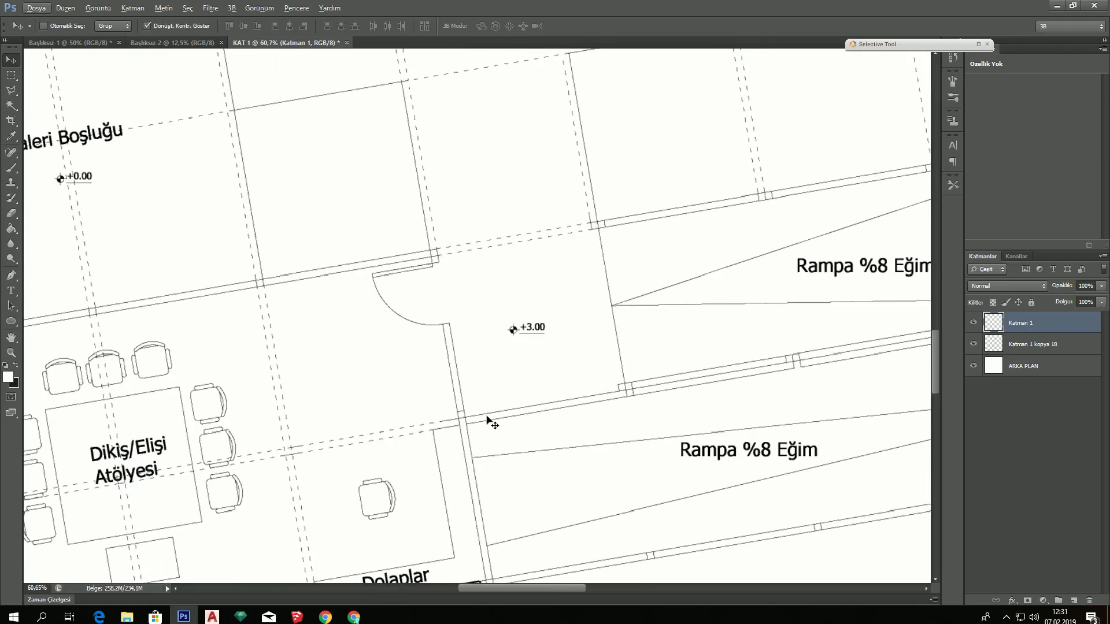
key(w)
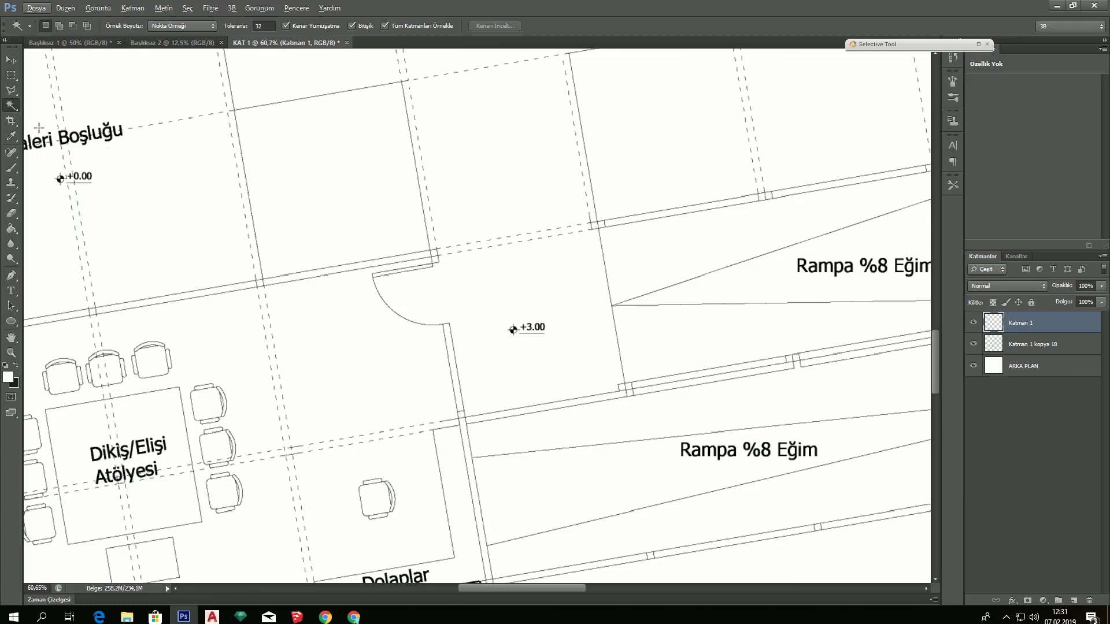
Choose the Magic Wand (Sihirli Değnek Aracı) and select a wall piece on the plan
right_click(14, 110)
click(63, 115)
click(629, 386)
Rename the darkened floor plan layer to KAT 1
double_click(1047, 345)
text(KAT 1)
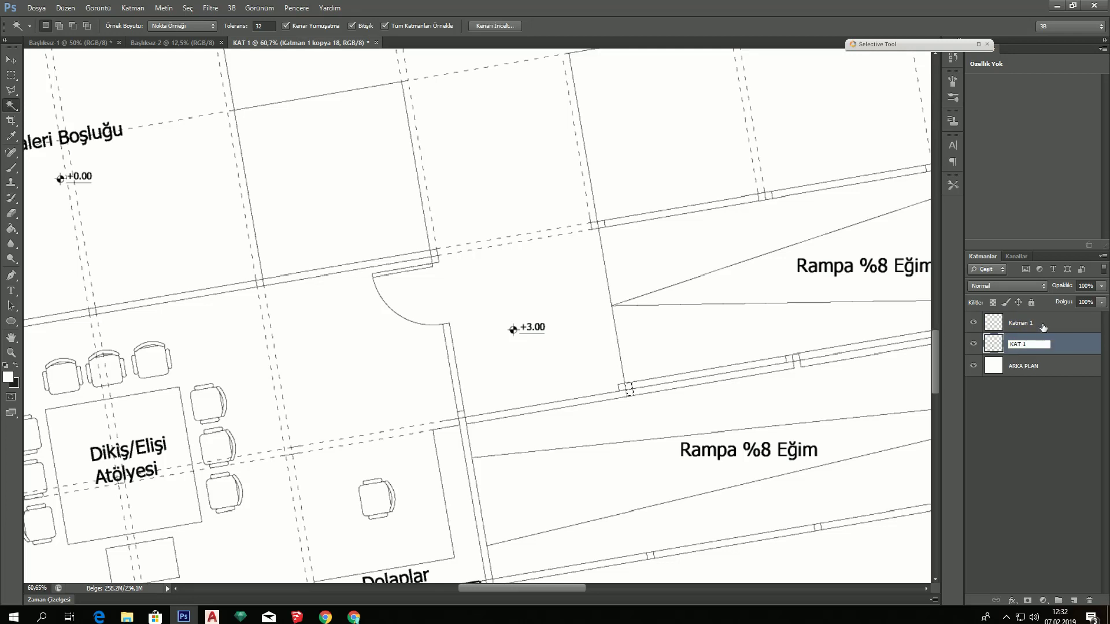
click(1043, 327)
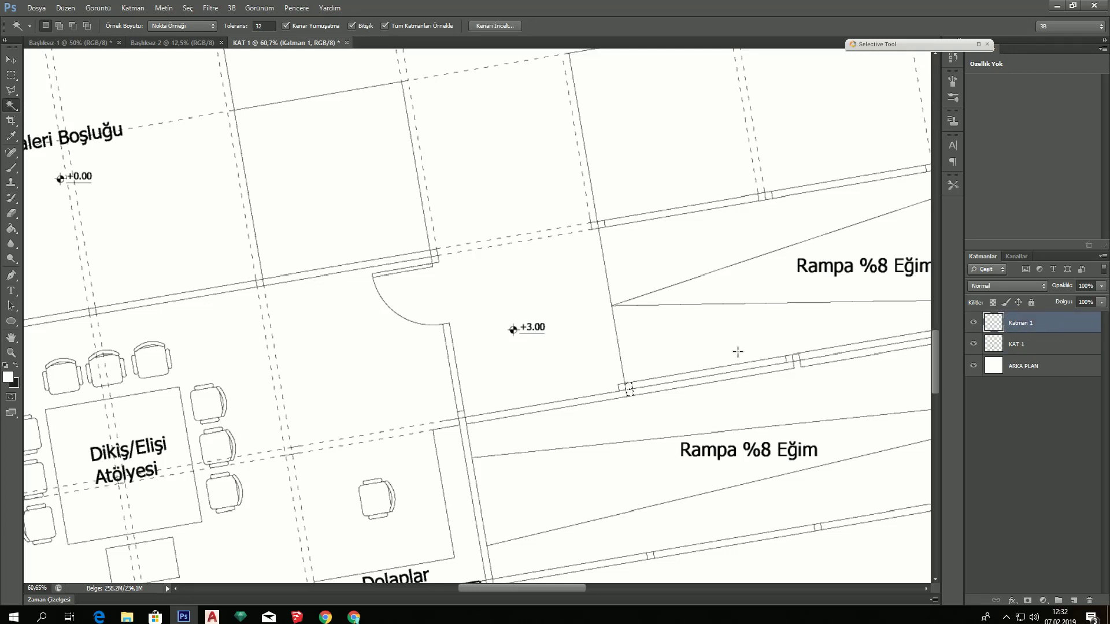
key(shift)
Add another wall piece to the selection and scan the plan for missed walls
click(766, 198)
scroll(764, 200, down, 5)
scroll(839, 377, up, 6)
scroll(839, 377, right, 5)
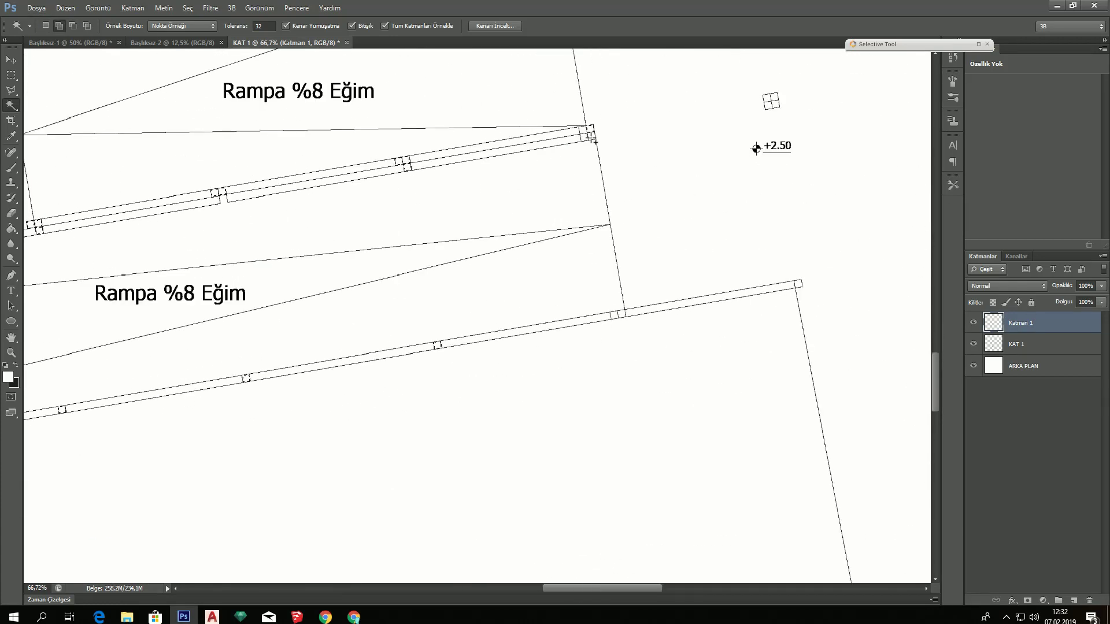
scroll(902, 348, right, 3)
scroll(694, 335, up, 4)
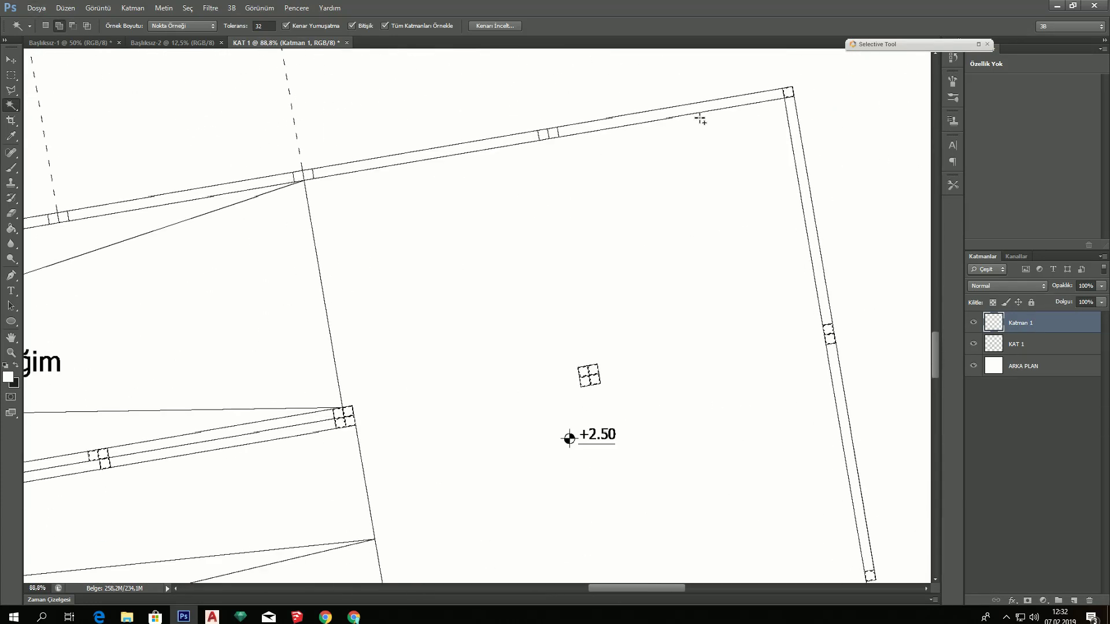
scroll(521, 318, left, 5)
scroll(492, 311, down, 1)
scroll(492, 311, down, 5)
scroll(404, 347, up, 5)
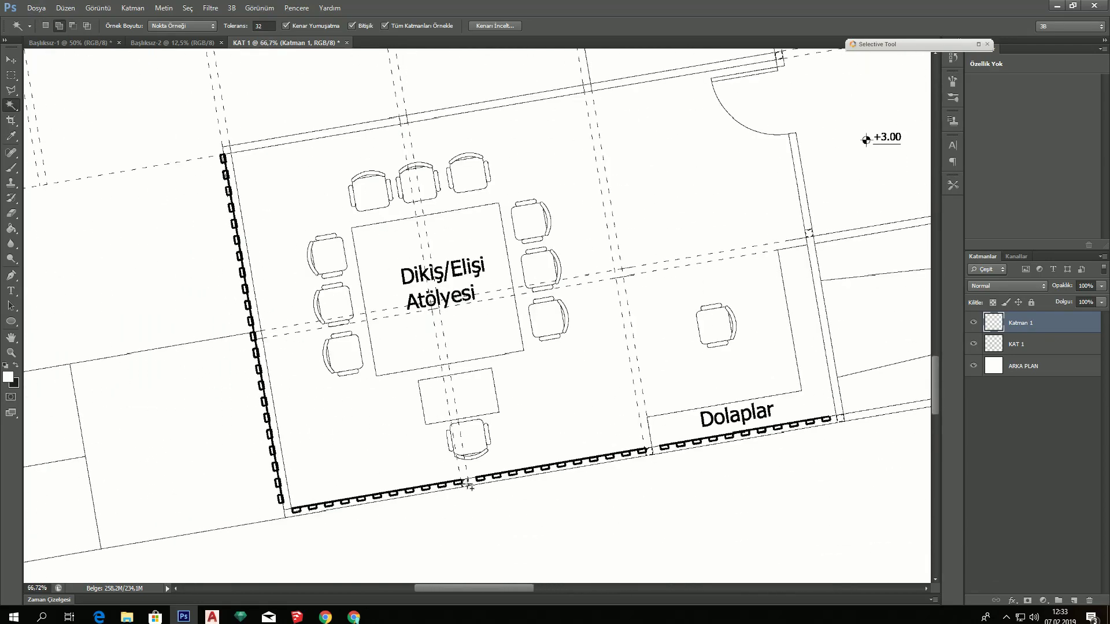
scroll(289, 260, up, 1)
scroll(172, 220, down, 2)
scroll(172, 220, up, 2)
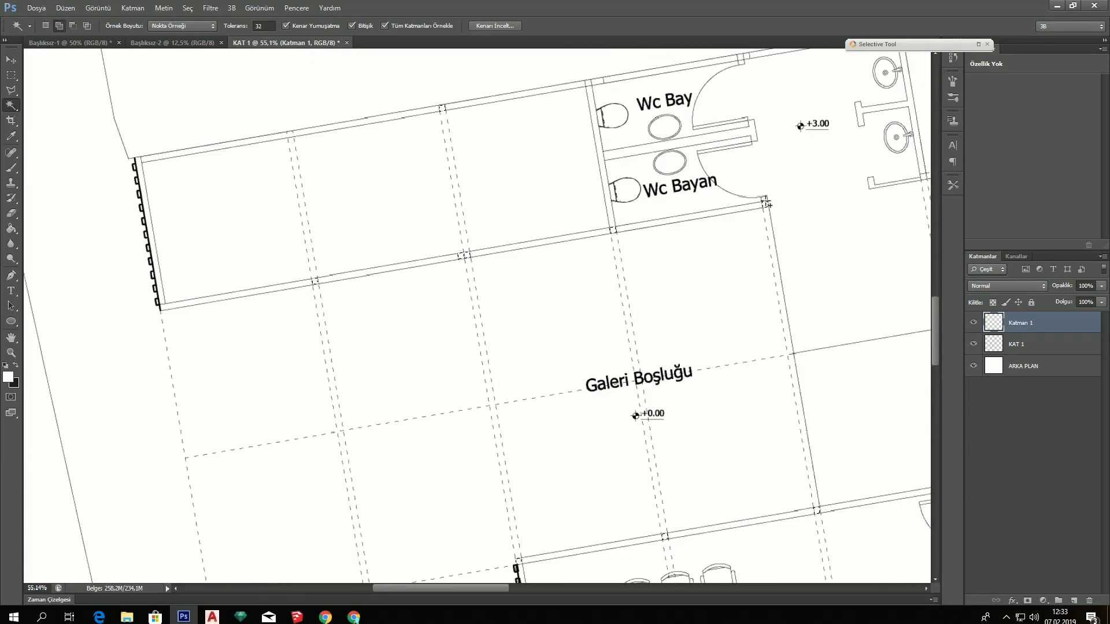
scroll(578, 174, up, 1)
scroll(788, 154, up, 1)
scroll(788, 154, right, 1)
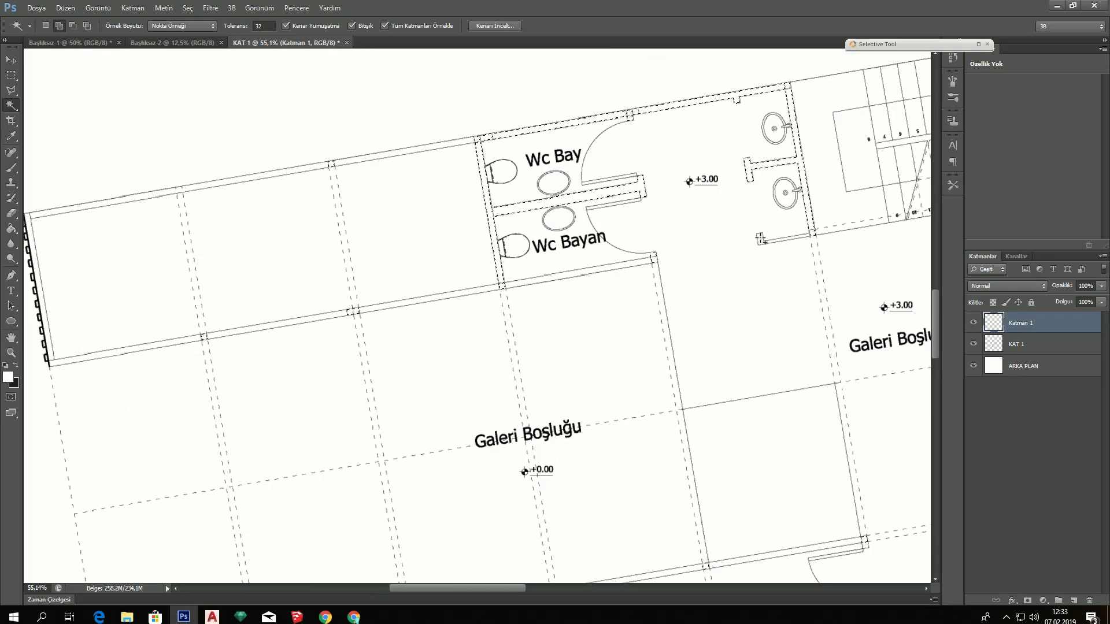
scroll(809, 260, right, 2)
scroll(824, 341, right, 3)
scroll(824, 341, up, 2)
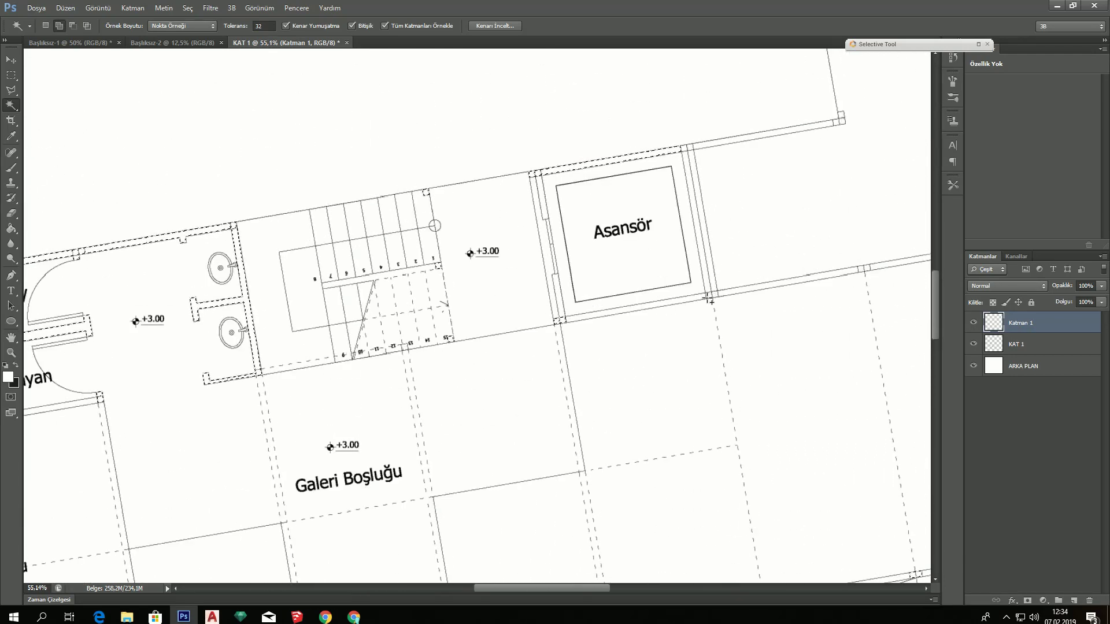
scroll(700, 293, down, 3)
scroll(667, 555, right, 7)
scroll(633, 581, left, 4)
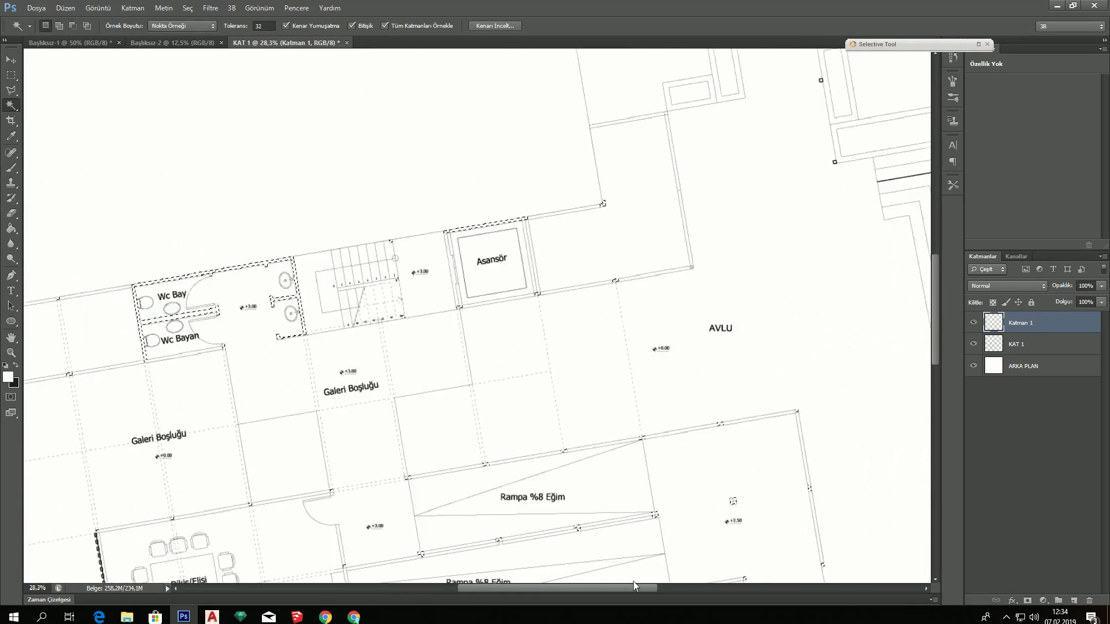
scroll(633, 581, left, 1)
scroll(649, 512, down, 1)
scroll(641, 443, down, 1)
scroll(640, 444, down, 1)
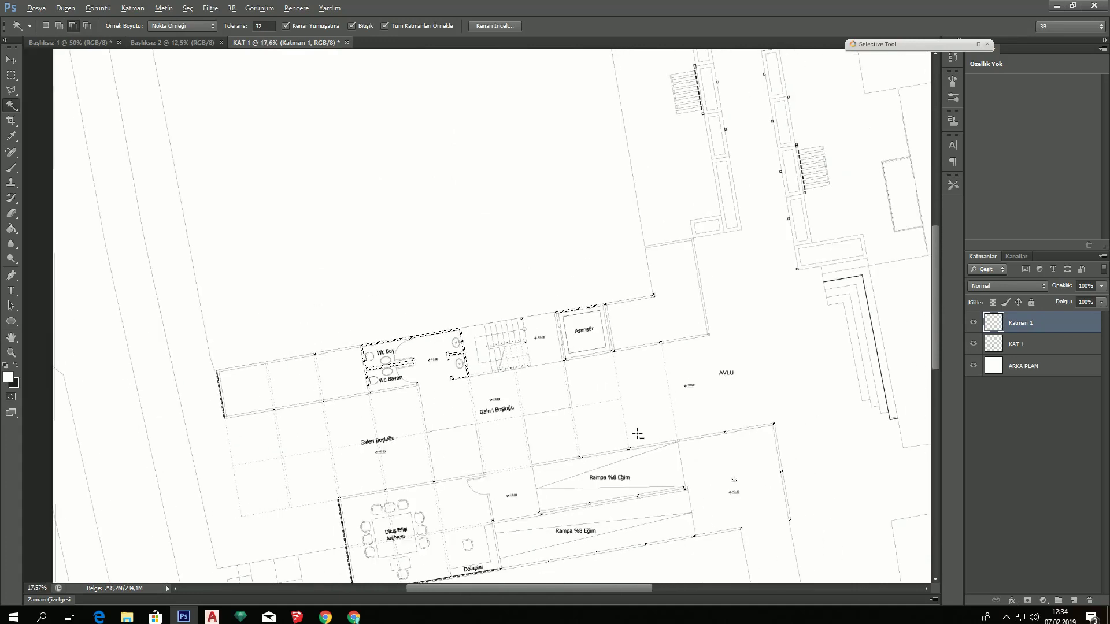
scroll(638, 444, down, 1)
scroll(637, 444, down, 1)
scroll(637, 445, down, 1)
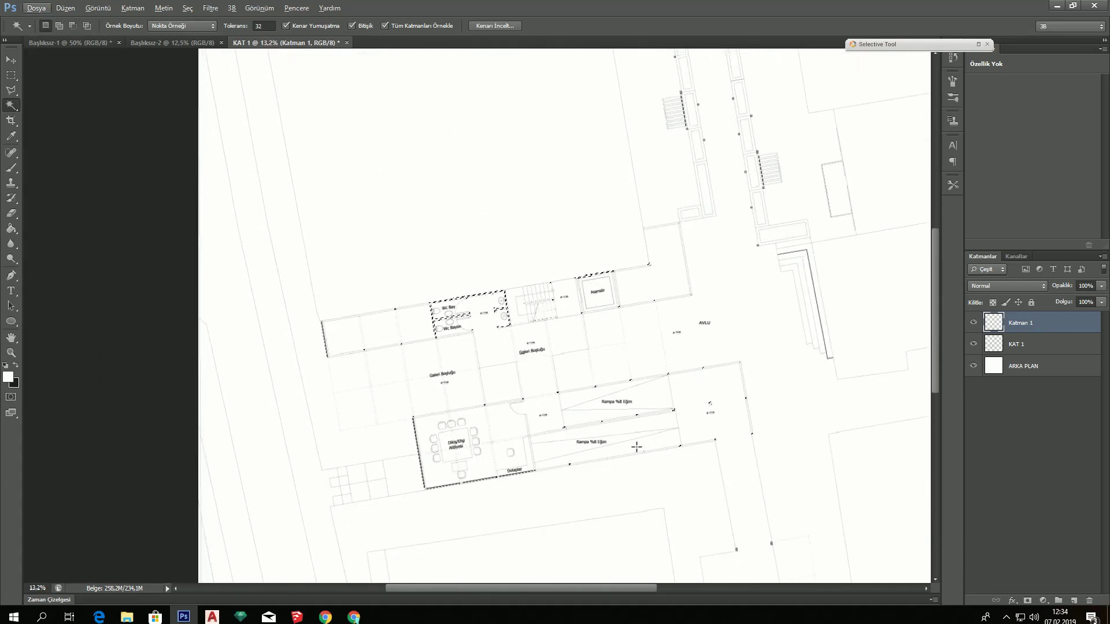
scroll(637, 445, down, 1)
scroll(636, 447, down, 2)
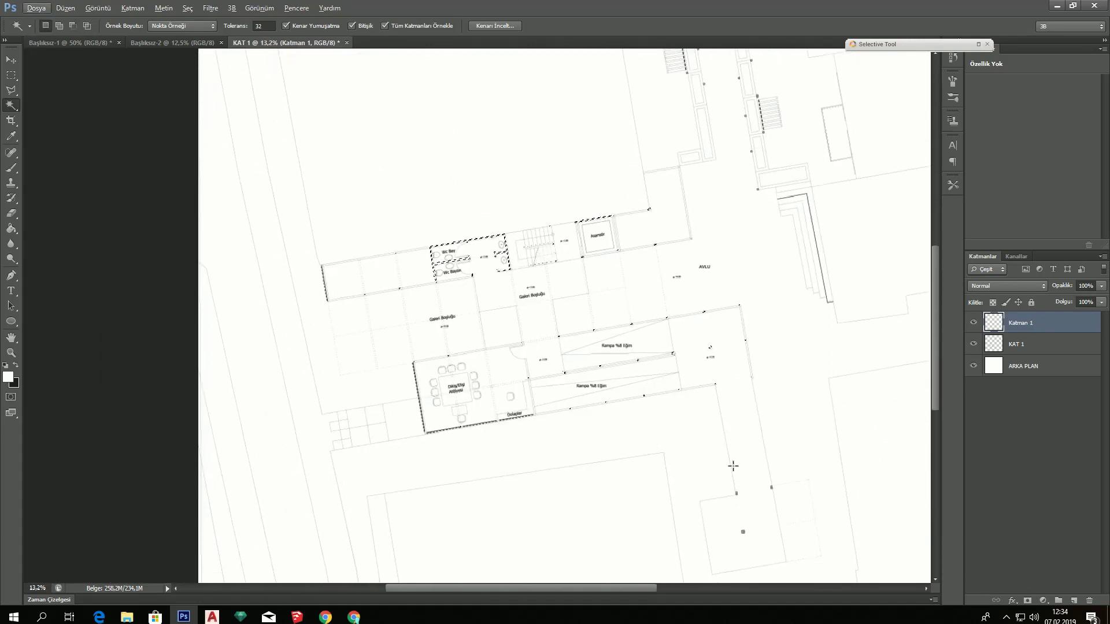
scroll(764, 516, up, 2)
scroll(769, 519, up, 1)
scroll(766, 521, up, 2)
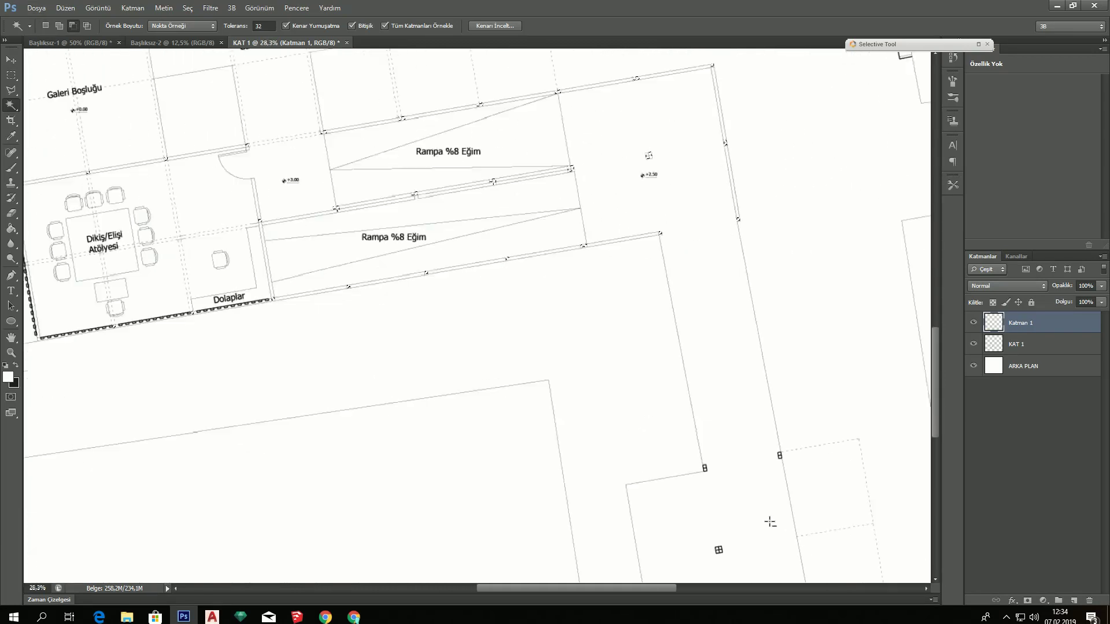
scroll(762, 523, up, 2)
scroll(762, 529, down, 1)
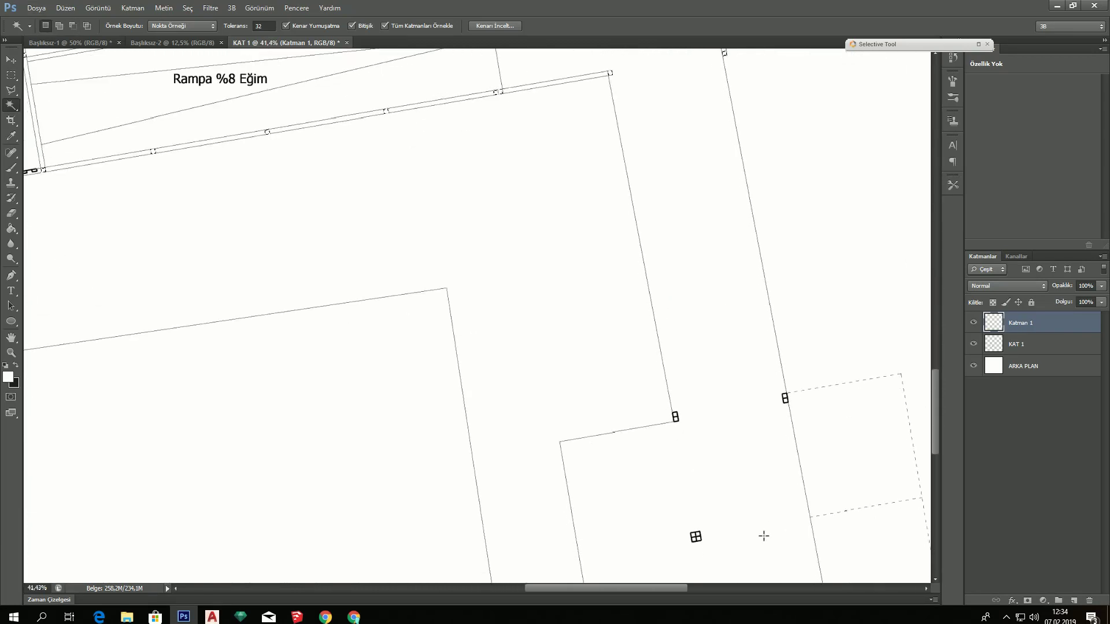
scroll(740, 543, up, 1)
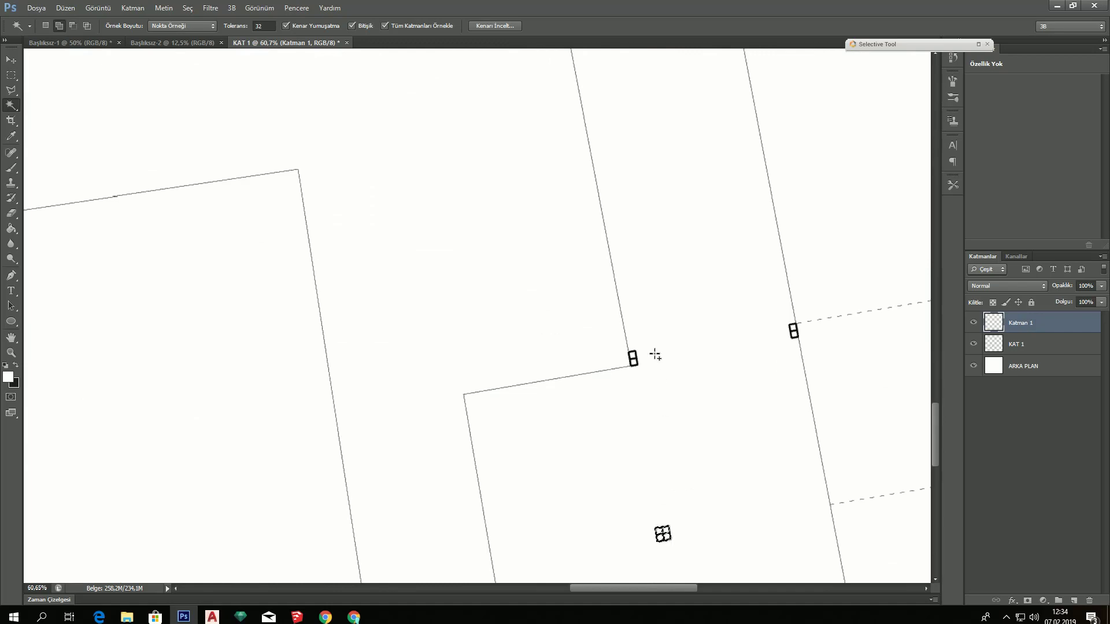
Add the lower-right column symbol to the wall selection
click(633, 358)
scroll(679, 396, down, 1)
scroll(680, 395, down, 1)
scroll(680, 396, down, 1)
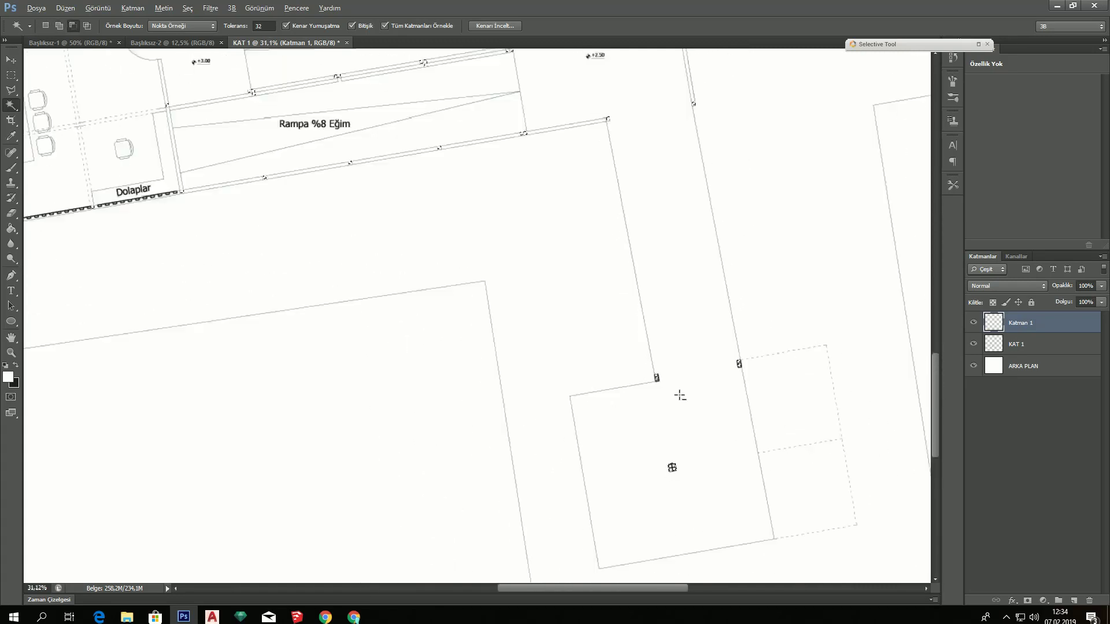
scroll(680, 396, down, 1)
scroll(680, 396, down, 1)
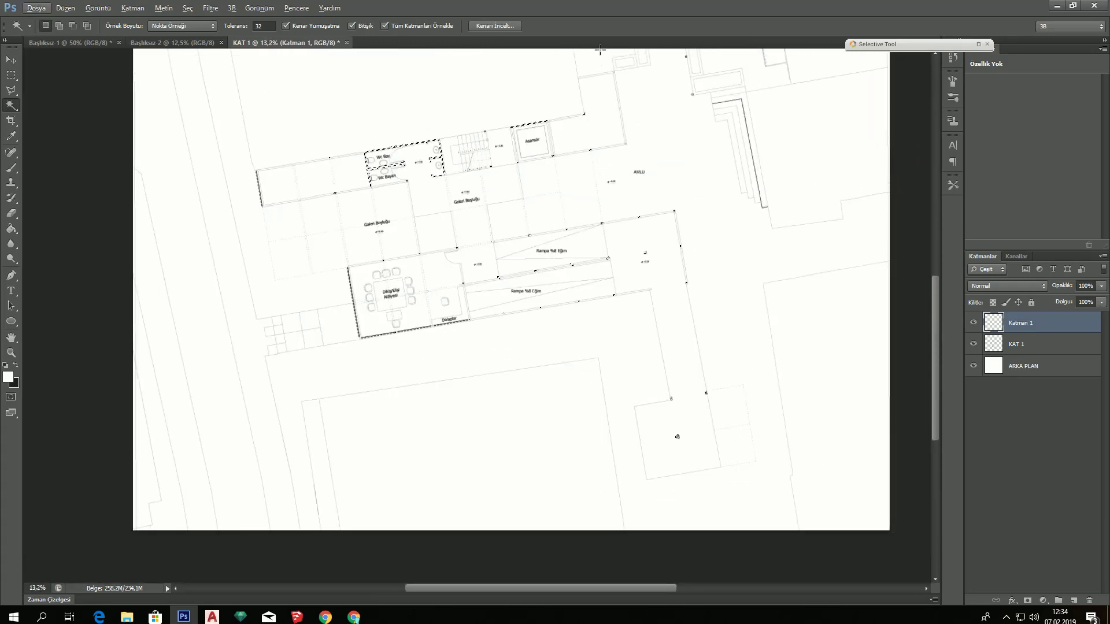
scroll(612, 181, up, 2)
scroll(612, 190, up, 1)
scroll(614, 233, up, 1)
scroll(614, 233, up, 1)
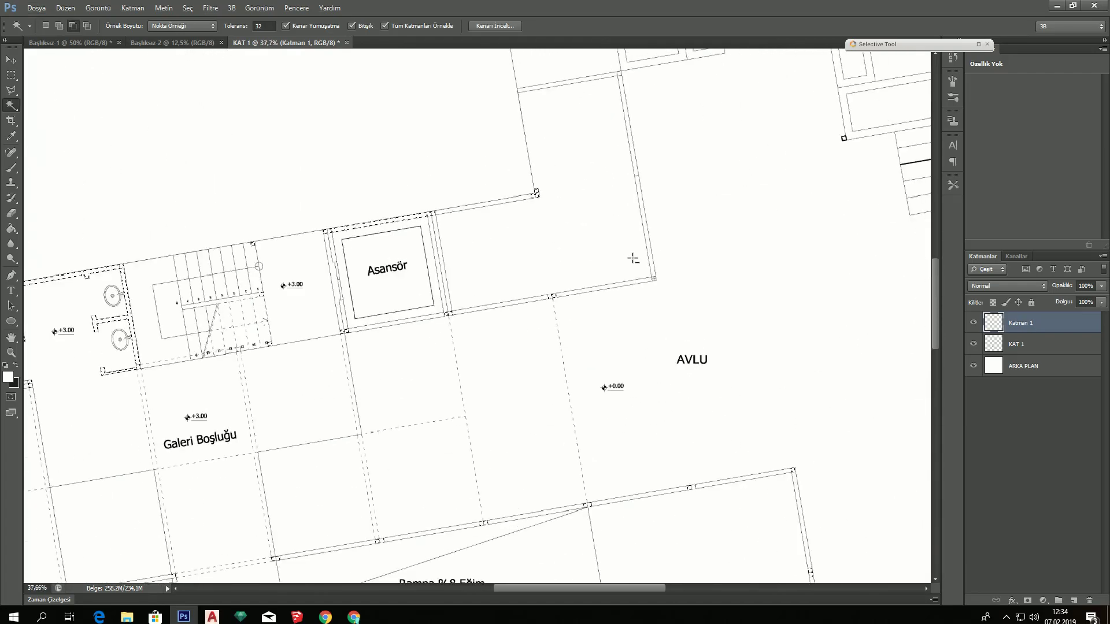
scroll(635, 252, up, 2)
scroll(648, 272, up, 1)
scroll(658, 284, up, 1)
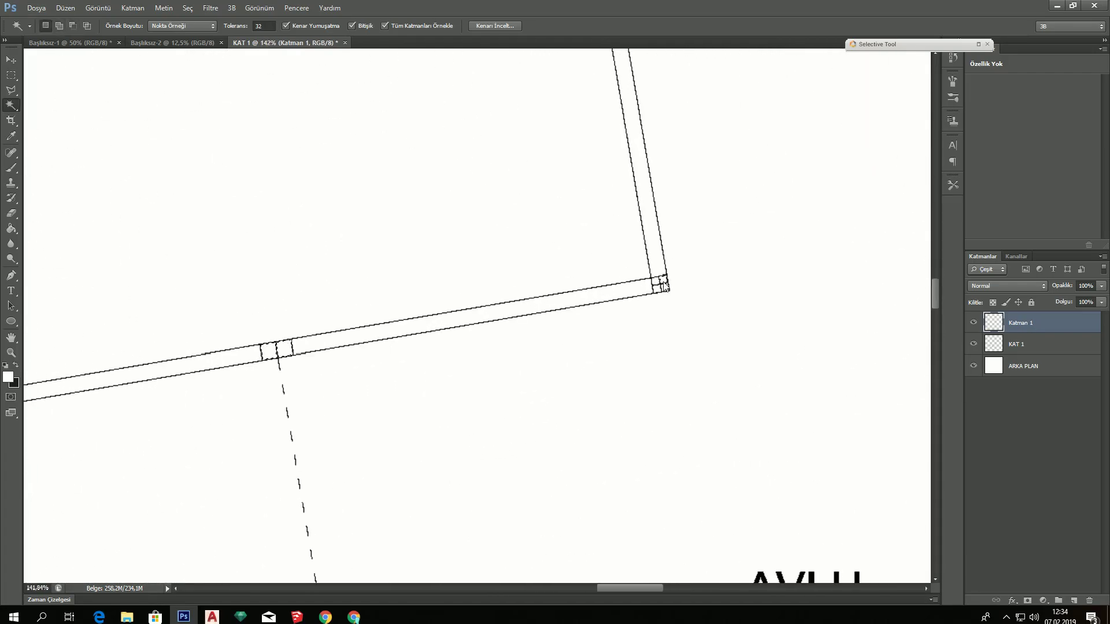
With Shift held, add the missed wall corner beside the AVLU courtyard to the selection
key(shift)
shift+click(660, 291)
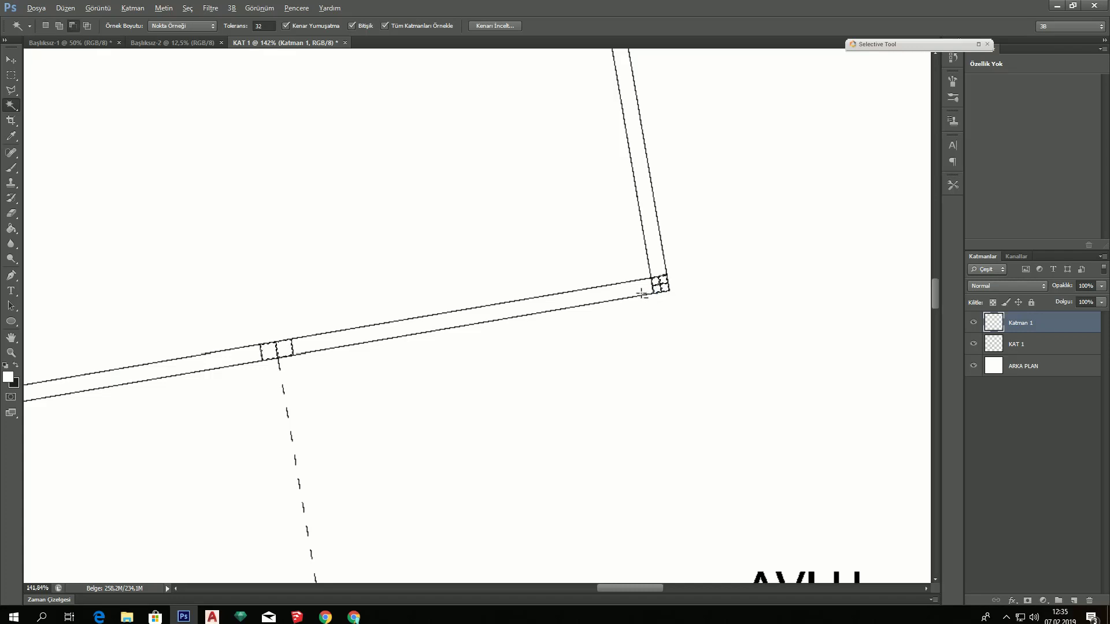
scroll(659, 294, down, 1)
scroll(642, 304, down, 1)
scroll(636, 312, down, 1)
scroll(641, 317, down, 1)
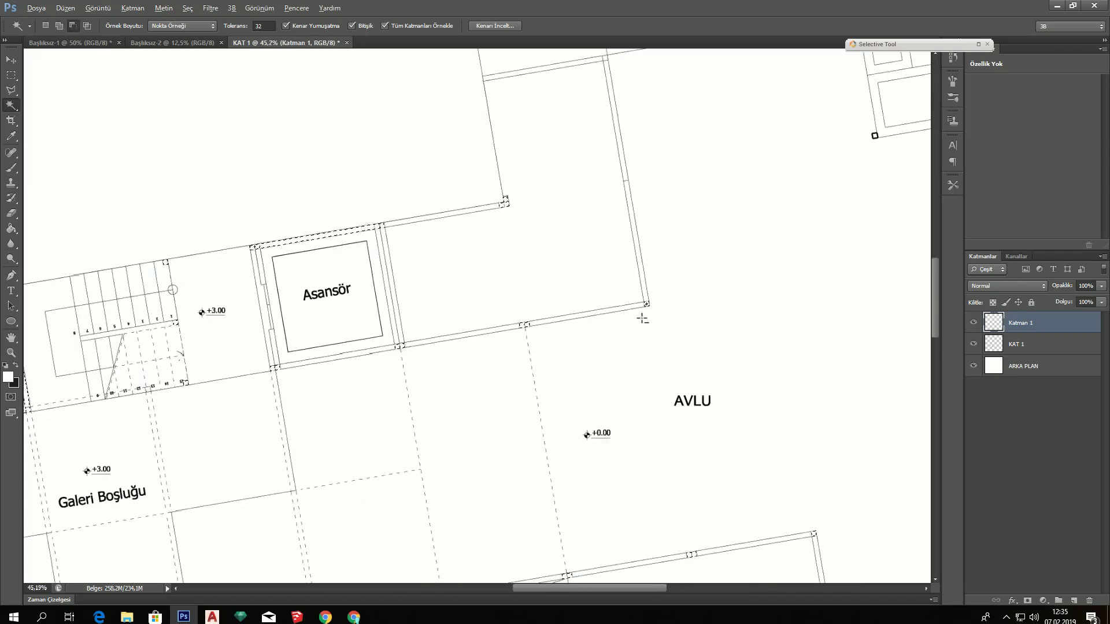
scroll(641, 318, down, 1)
scroll(643, 319, down, 1)
scroll(643, 319, down, 1)
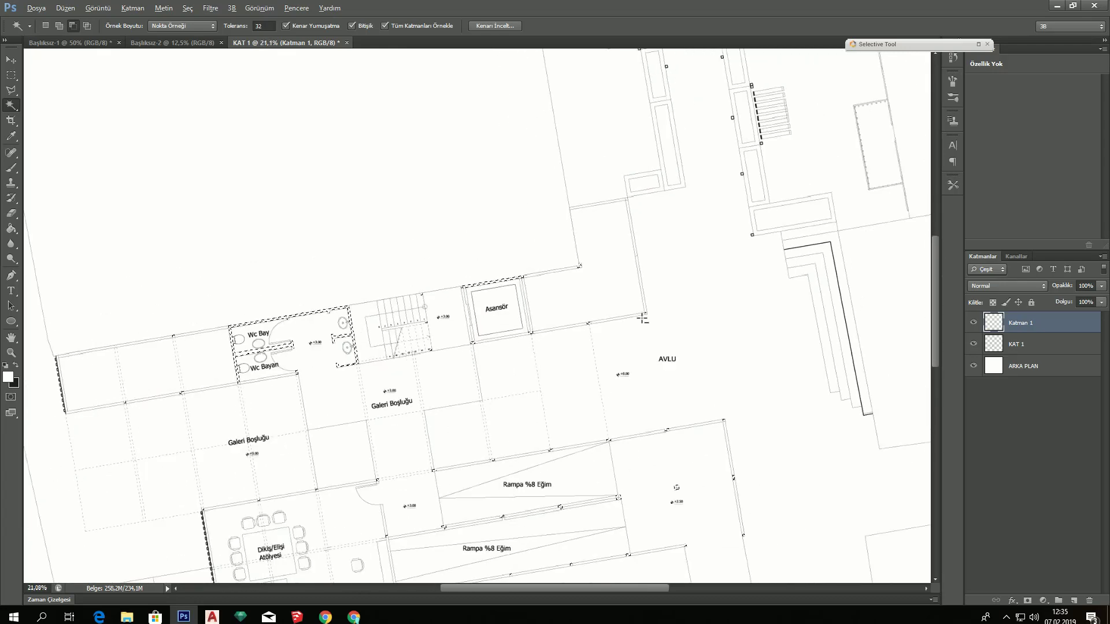
scroll(632, 218, up, 1)
scroll(632, 218, up, 2)
scroll(632, 218, up, 1)
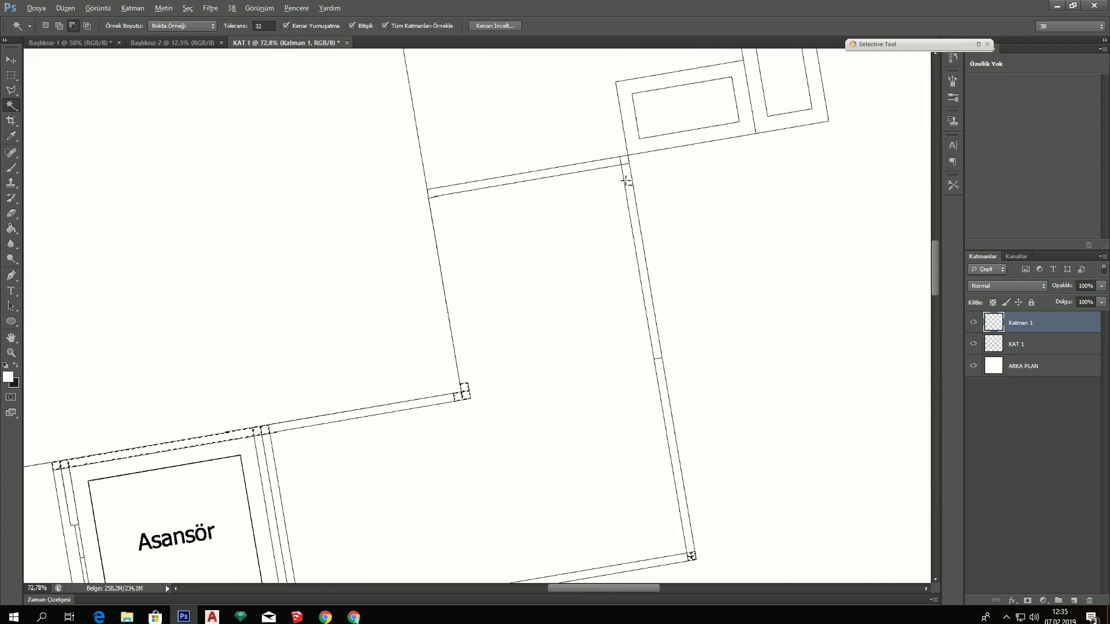
scroll(645, 213, up, 1)
scroll(665, 205, down, 1)
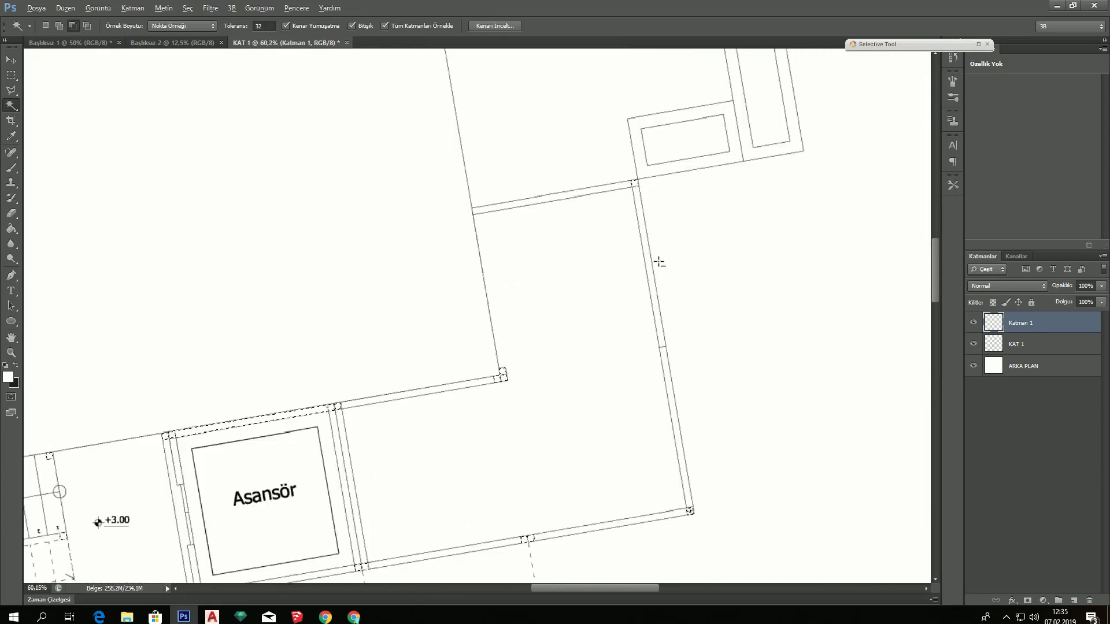
scroll(656, 260, down, 1)
scroll(656, 255, down, 1)
scroll(656, 258, down, 1)
scroll(659, 260, down, 1)
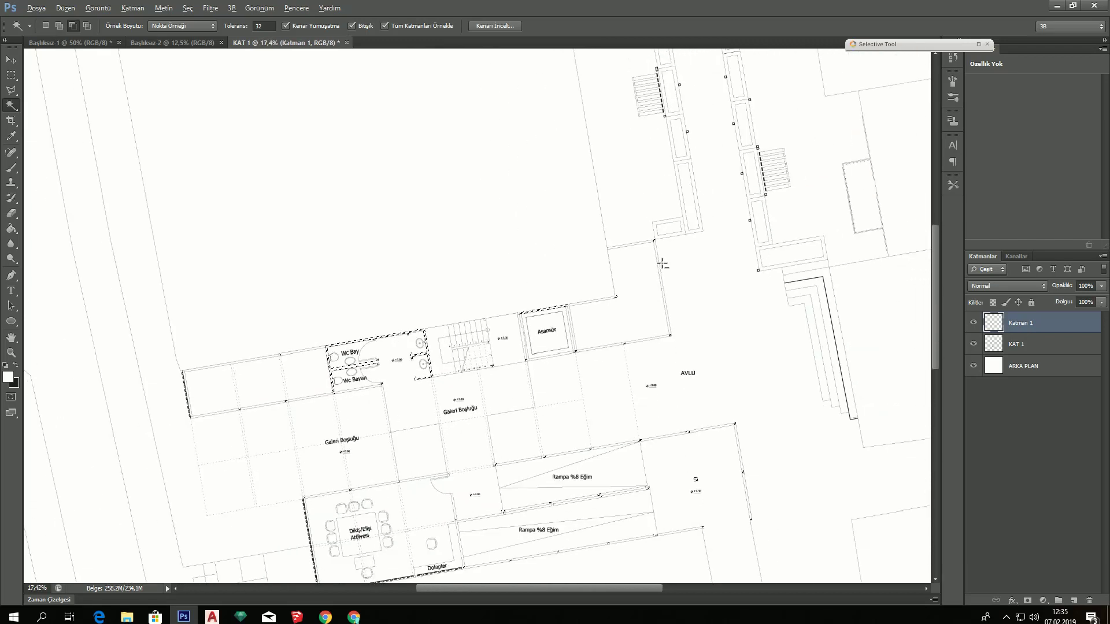
scroll(663, 257, down, 1)
scroll(664, 266, down, 1)
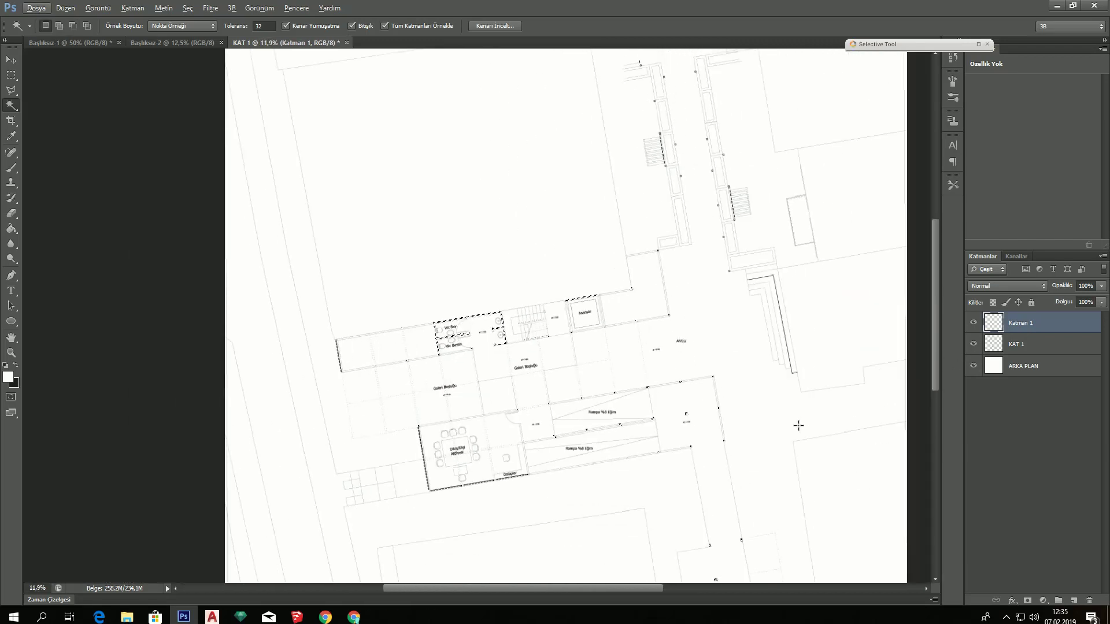
scroll(867, 393, down, 1)
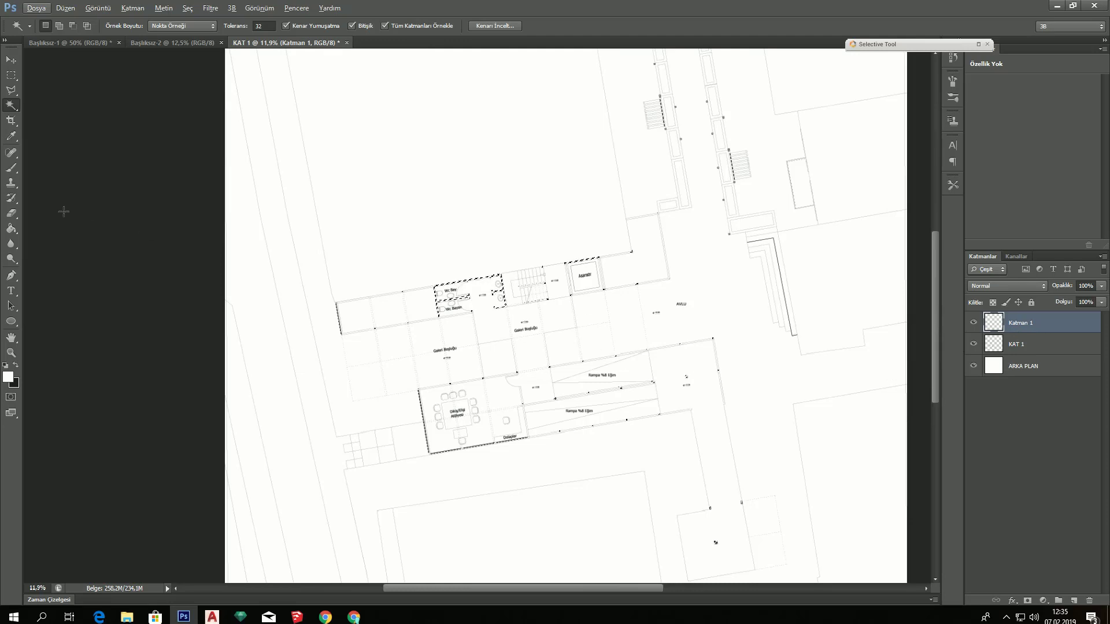
click(15, 234)
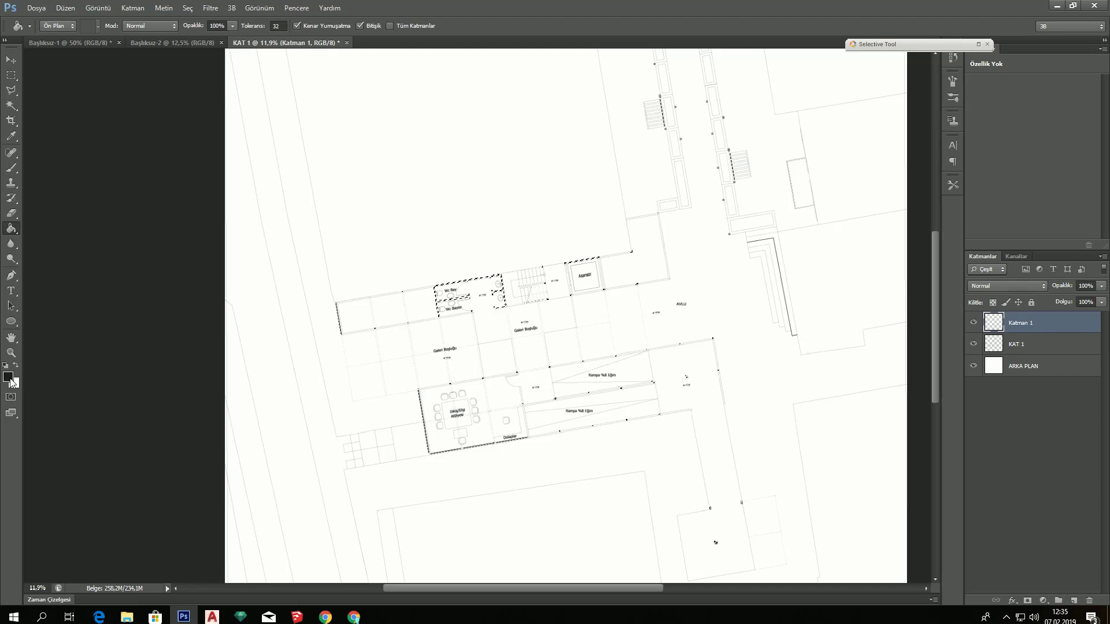
click(8, 377)
click(399, 312)
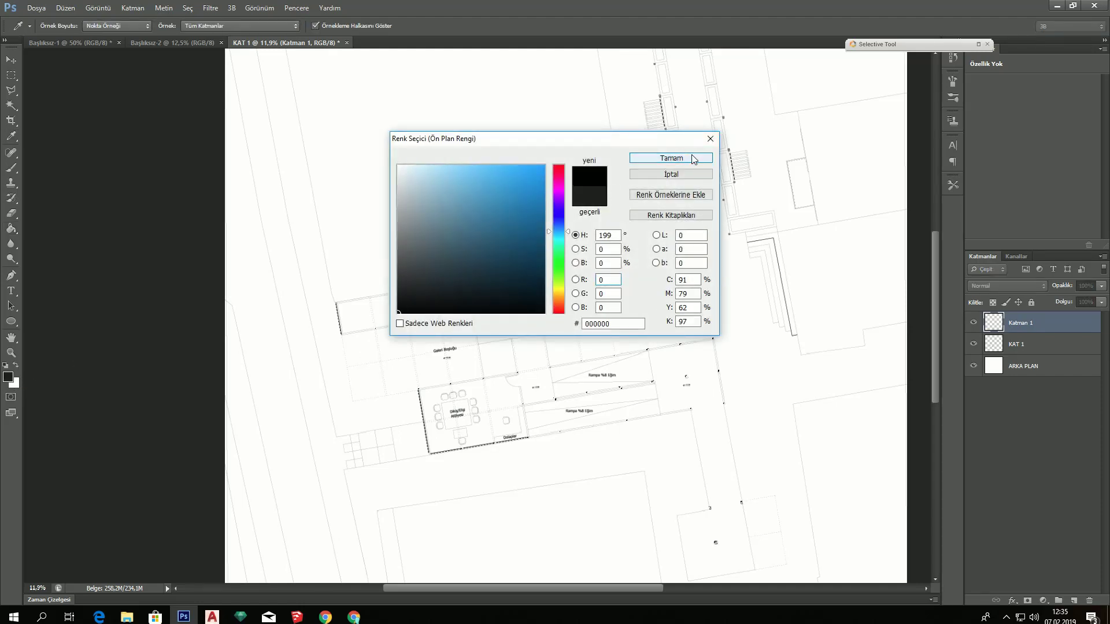
click(671, 158)
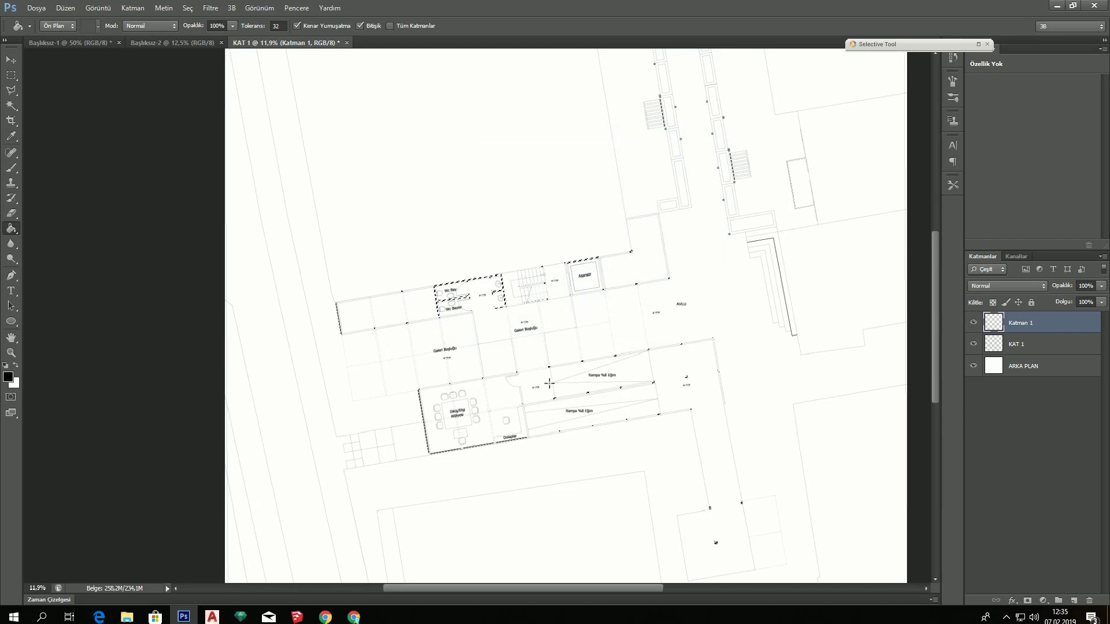
scroll(639, 376, up, 2)
scroll(639, 376, up, 3)
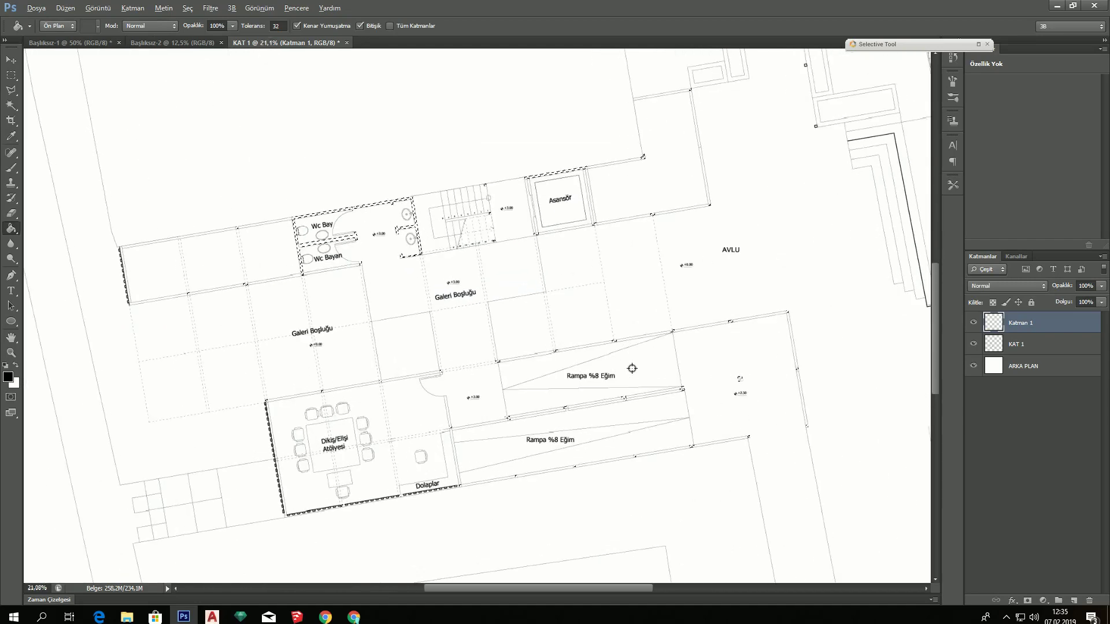
scroll(636, 373, up, 3)
scroll(632, 368, up, 2)
scroll(627, 290, up, 1)
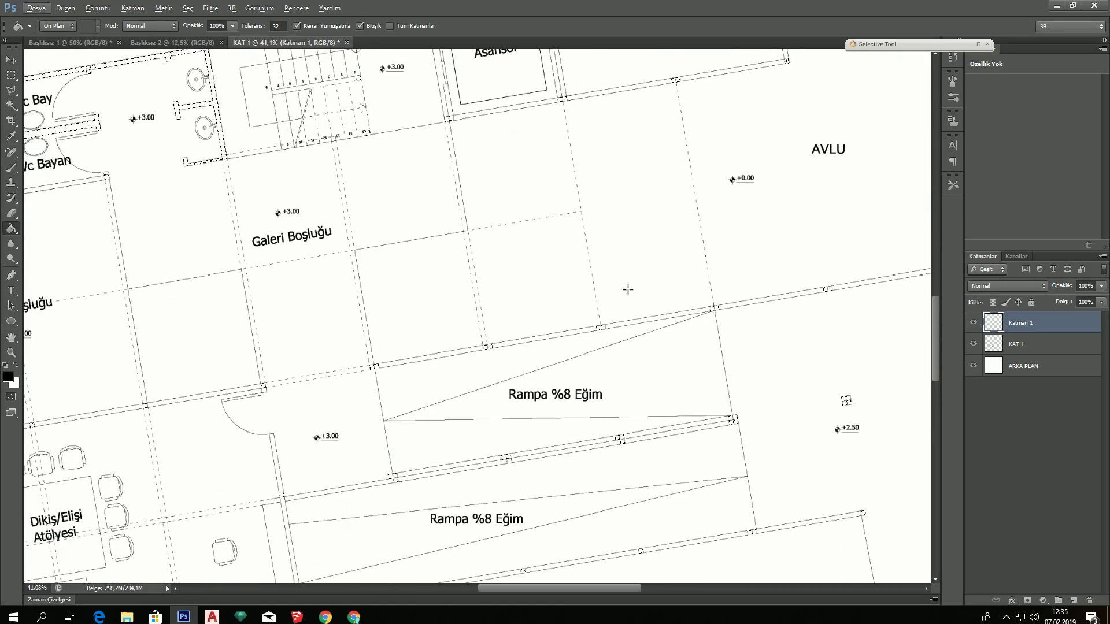
scroll(664, 302, down, 2)
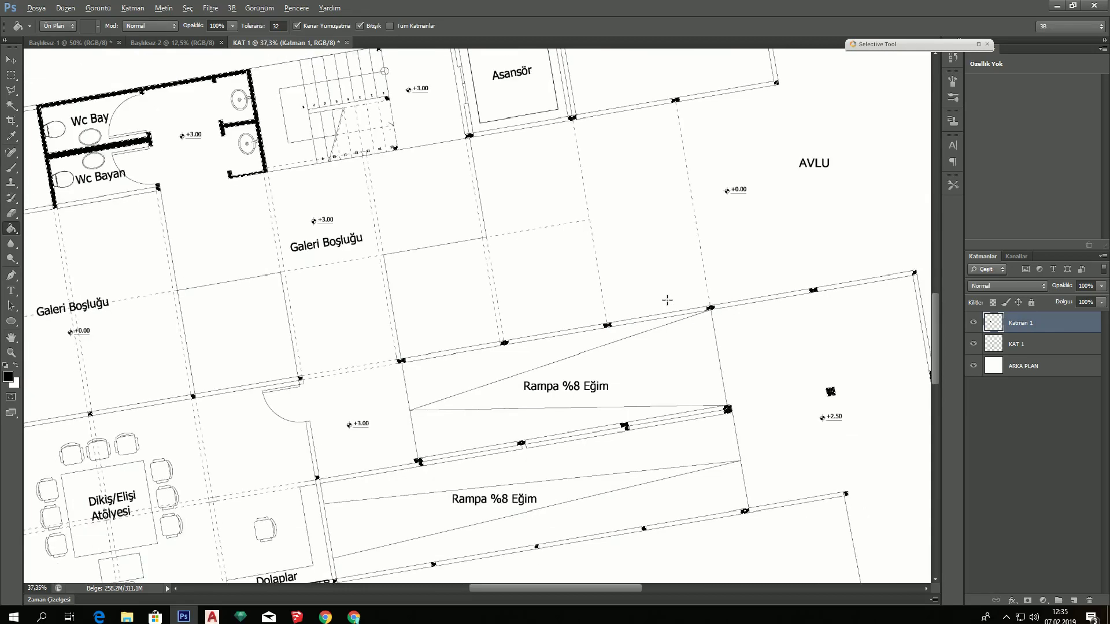
scroll(666, 302, down, 3)
scroll(667, 300, down, 1)
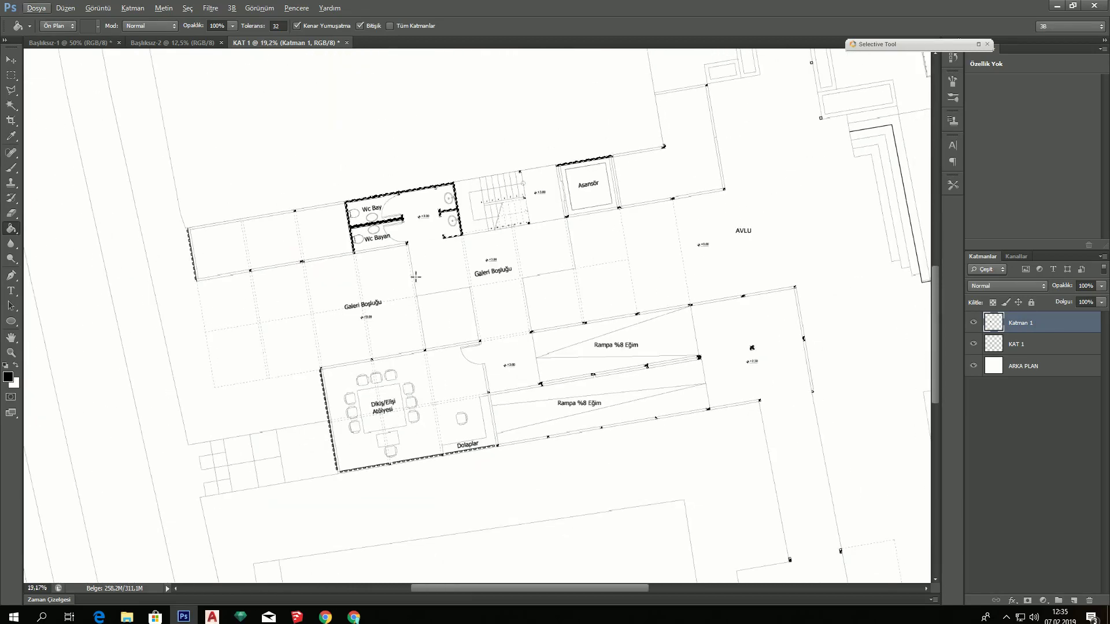
scroll(639, 337, down, 1)
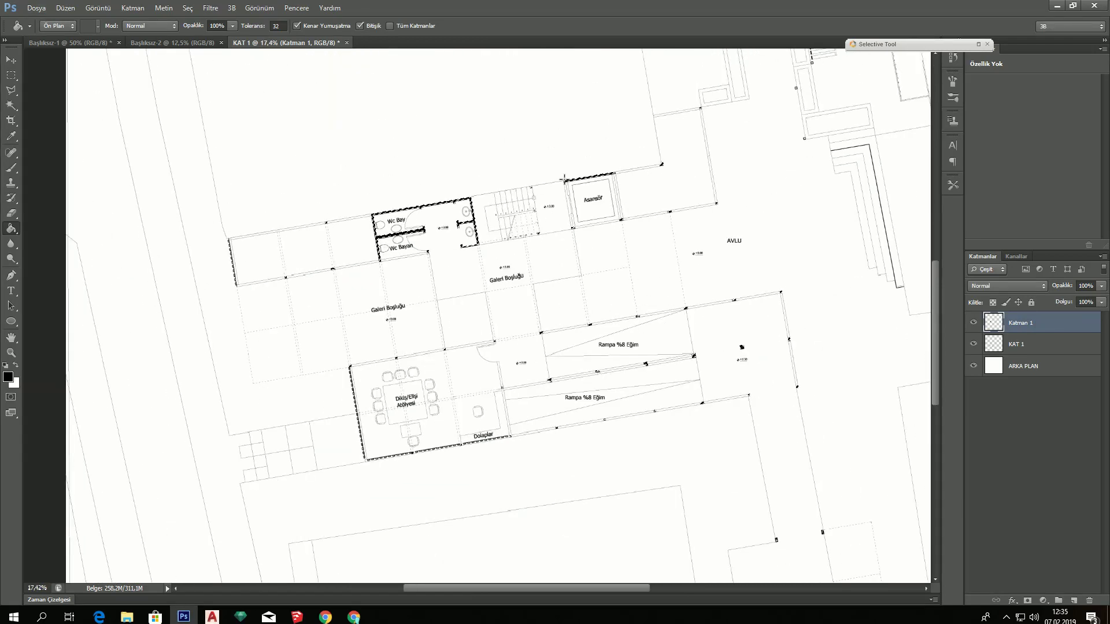
scroll(670, 193, down, 2)
scroll(669, 189, down, 3)
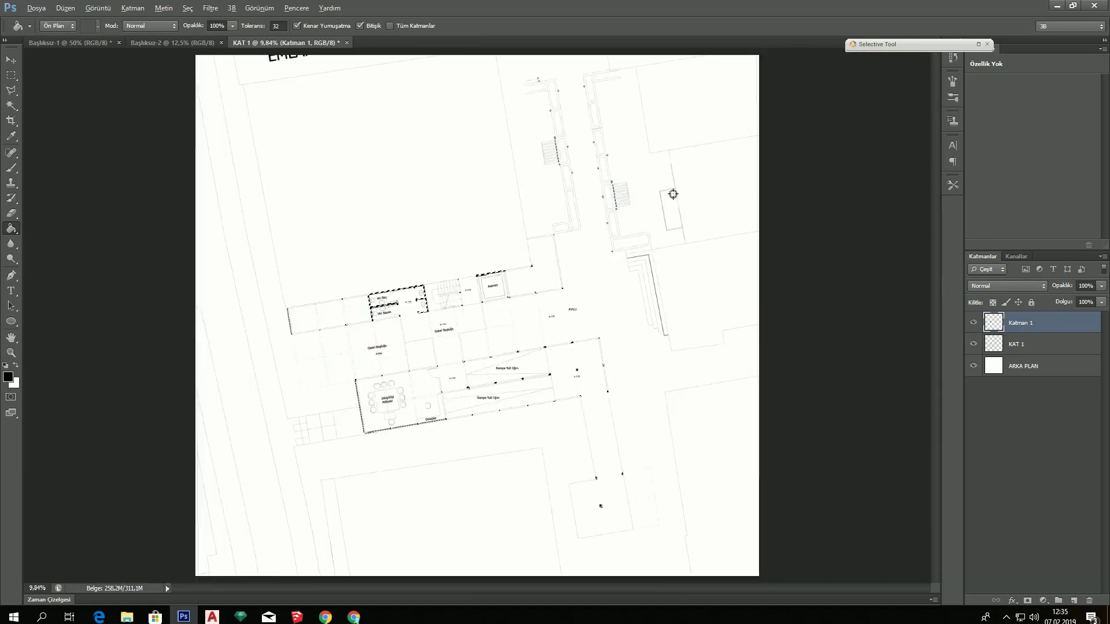
scroll(625, 237, up, 1)
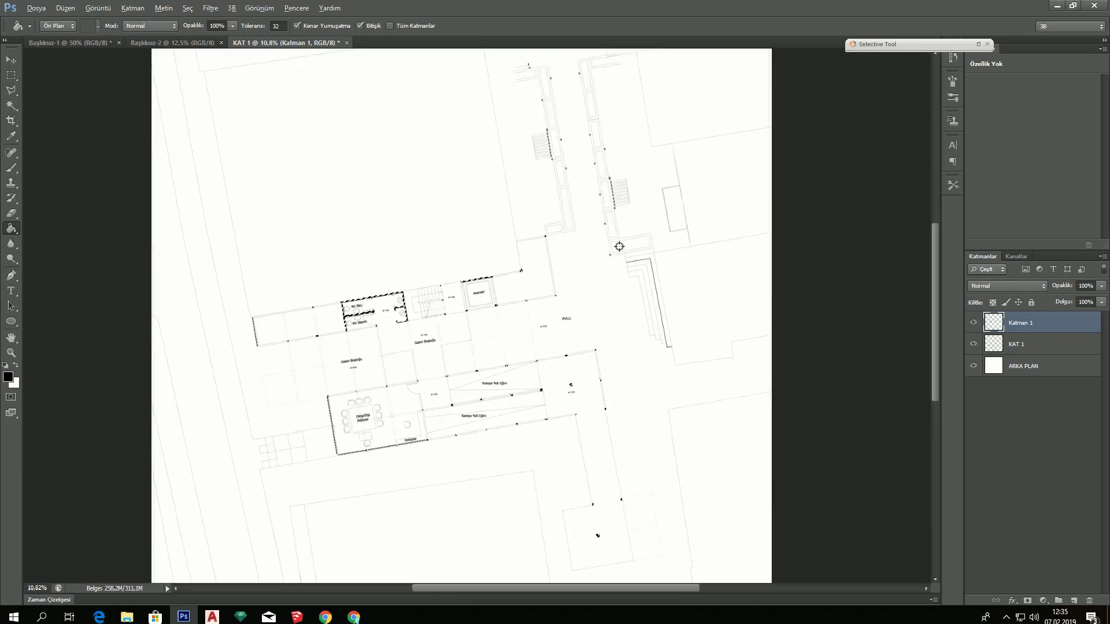
Clear the wall selection with Seçimi Kaldır
key(m)
right_click(544, 281)
click(557, 284)
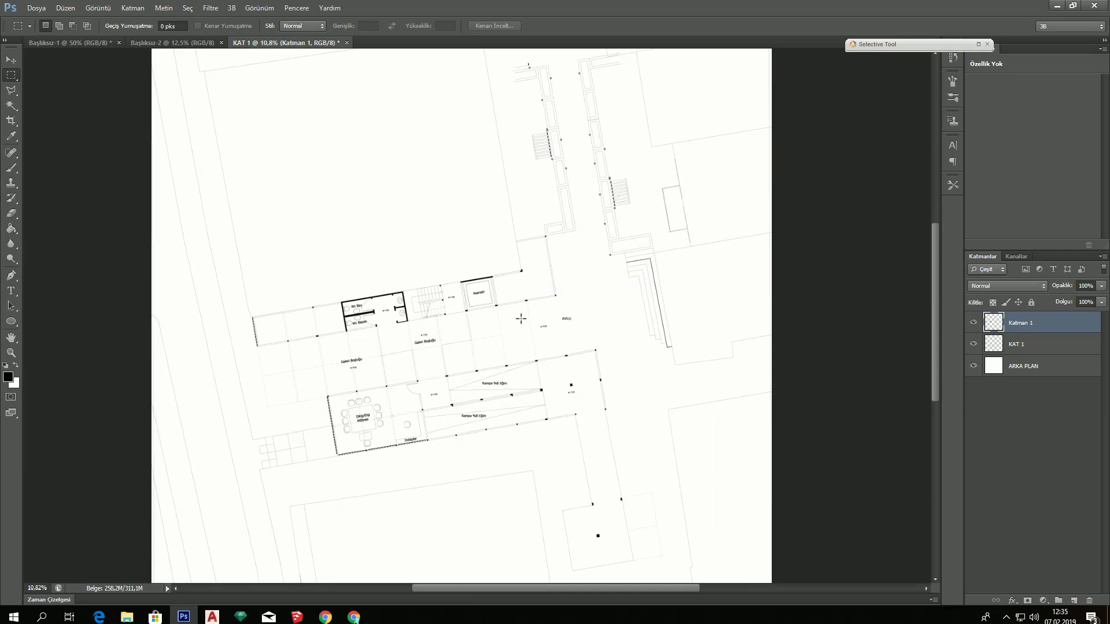
Select the Katman 1 and KAT 1 layers together and merge them with Katmanları Birleştir
key(g)
key(v)
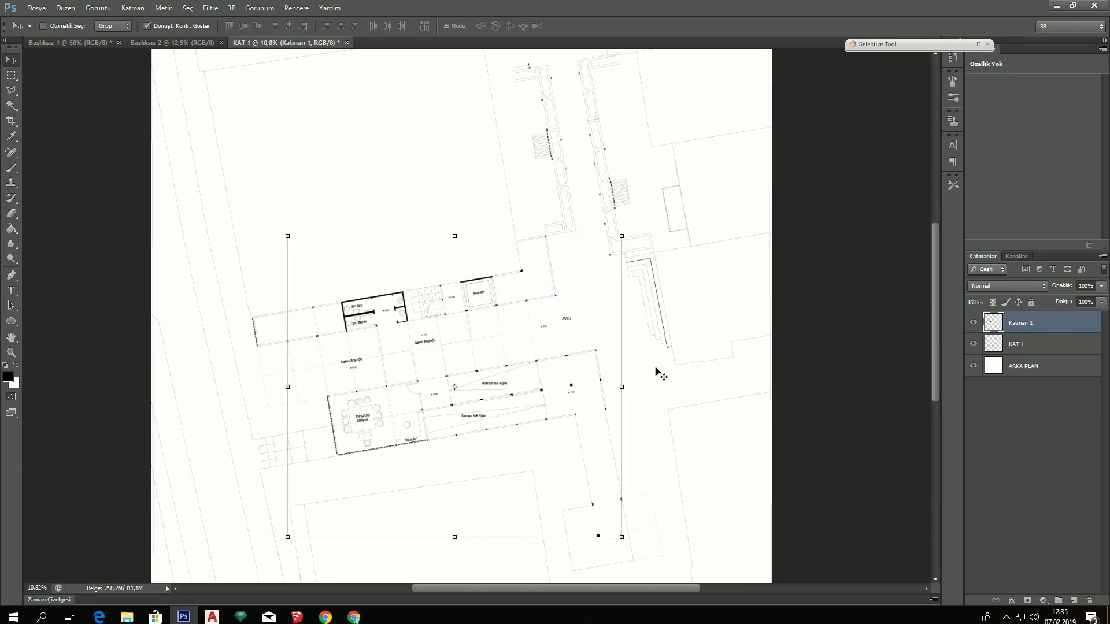
scroll(659, 370, down, 2)
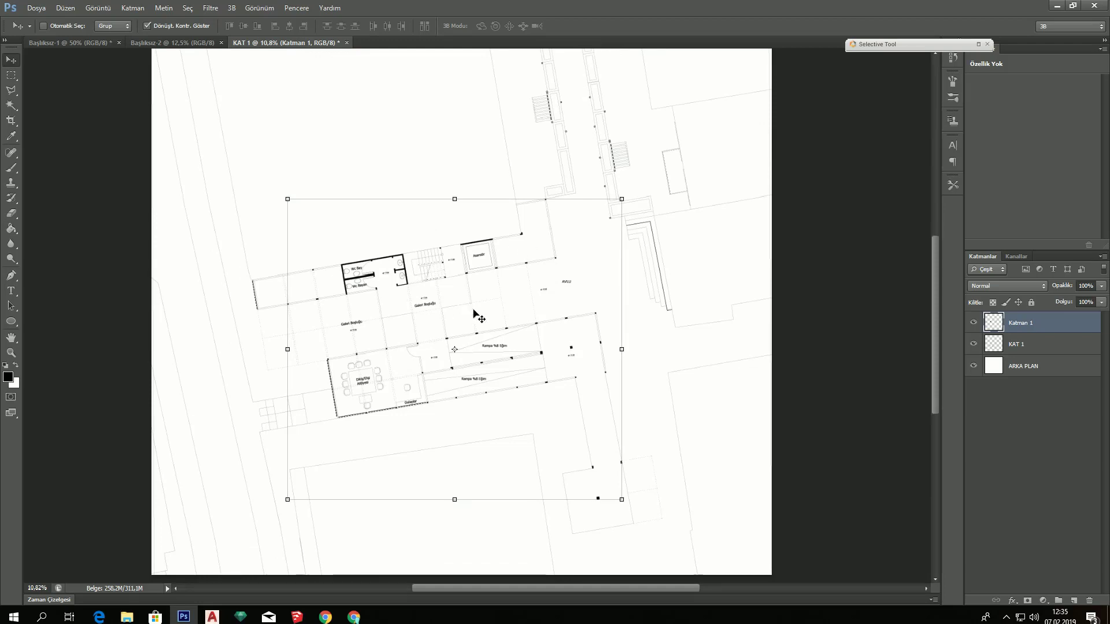
shift+click(1033, 345)
right_click(1023, 338)
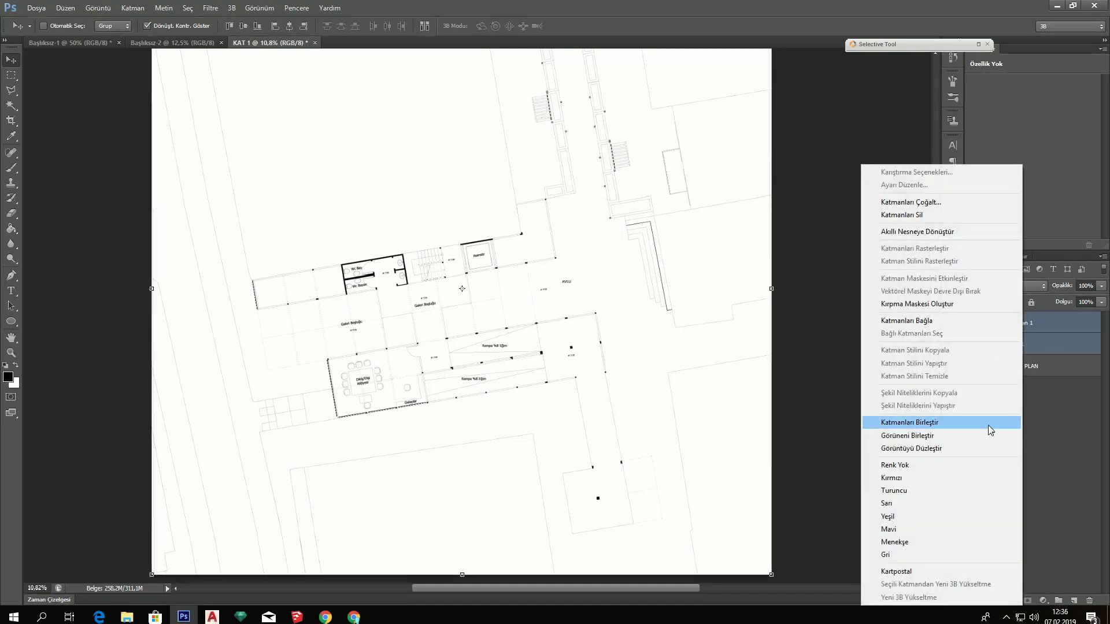
click(988, 425)
mouse_move(1026, 322)
mouse_down()
mouse_move(868, 290)
mouse_move(192, 41)
mouse_up()
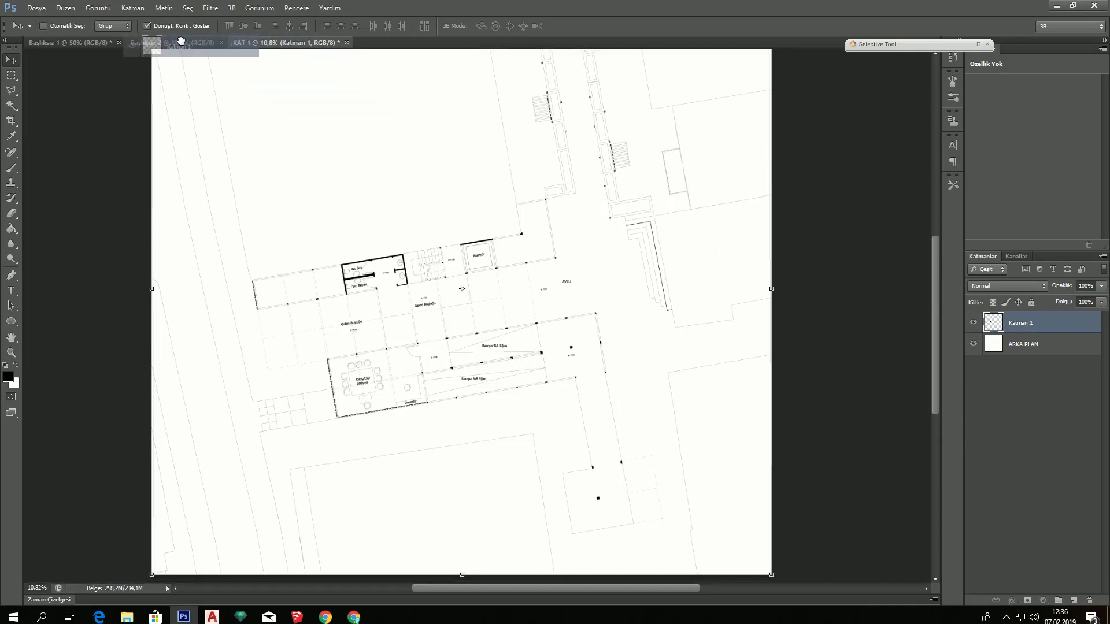
Drag the merged plan onto the blank A0 Başlıksız-2 page, undoing one stray move
mouse_move(191, 40)
mouse_down()
mouse_move(902, 246)
mouse_move(1035, 329)
mouse_up()
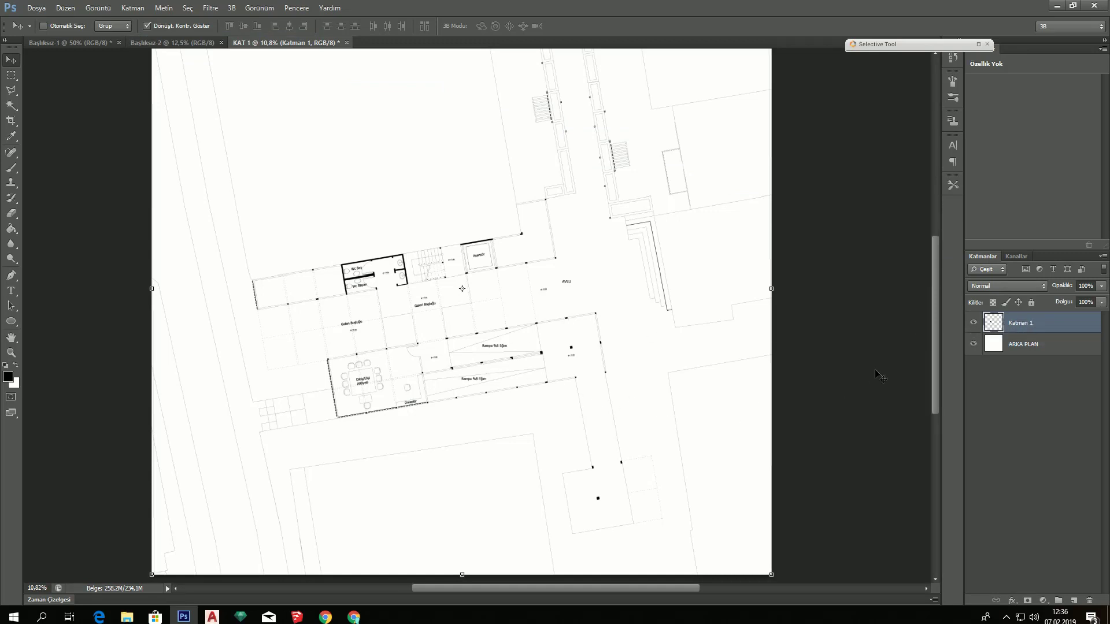
drag(694, 391, 599, 329)
key(ctrl+z)
drag(572, 351, 157, 51)
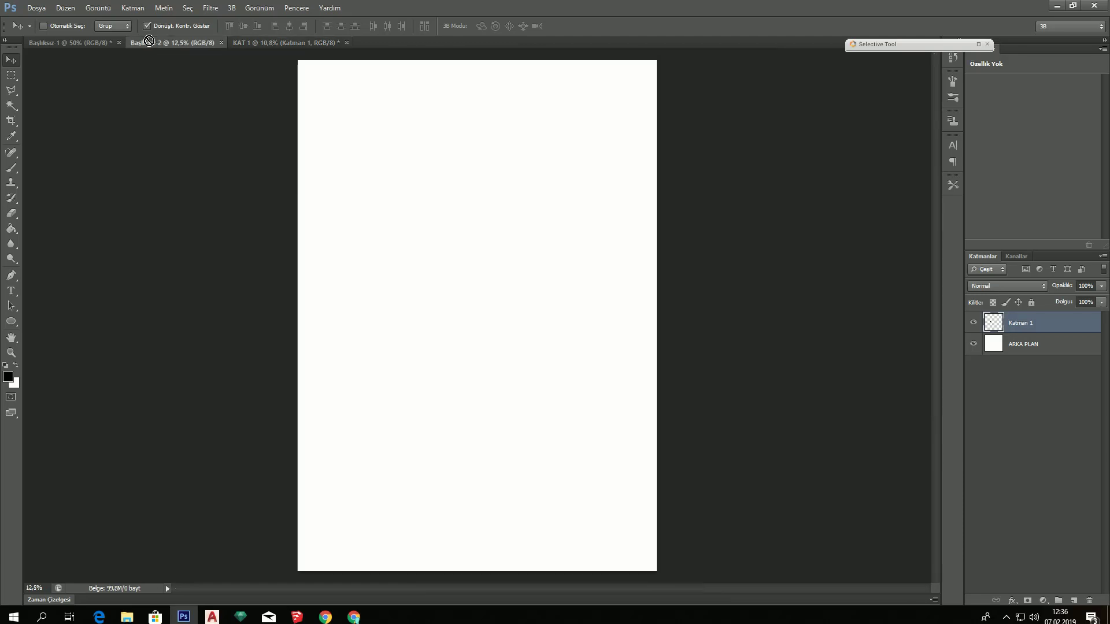
drag(149, 40, 413, 144)
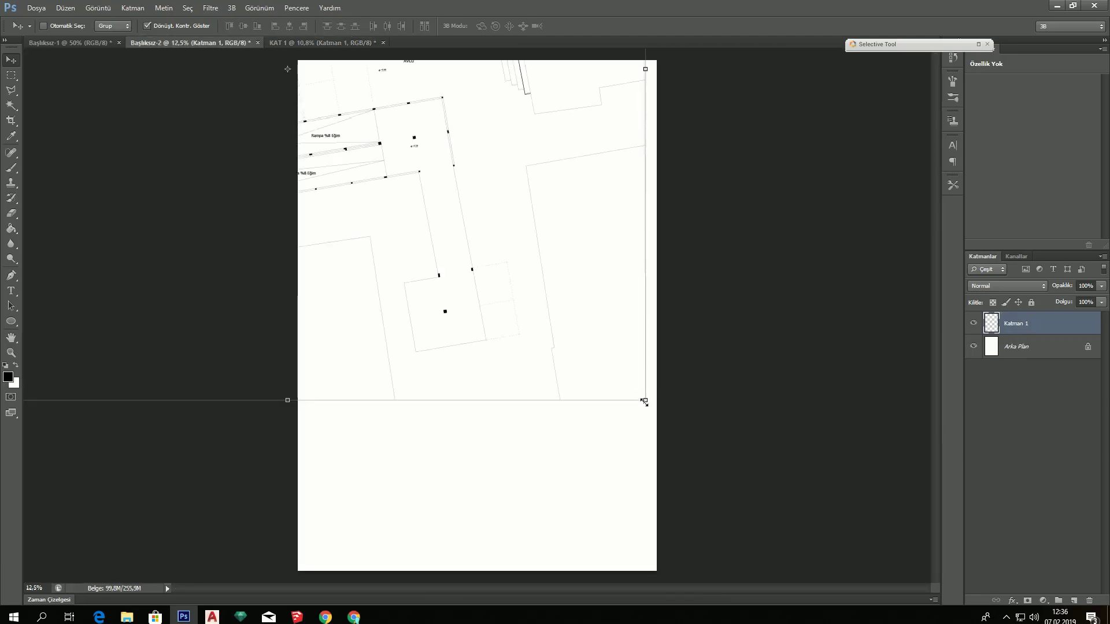
Scale the pasted plan down to about 25%, place it top-left, and apply the transform
drag(644, 402, 517, 325)
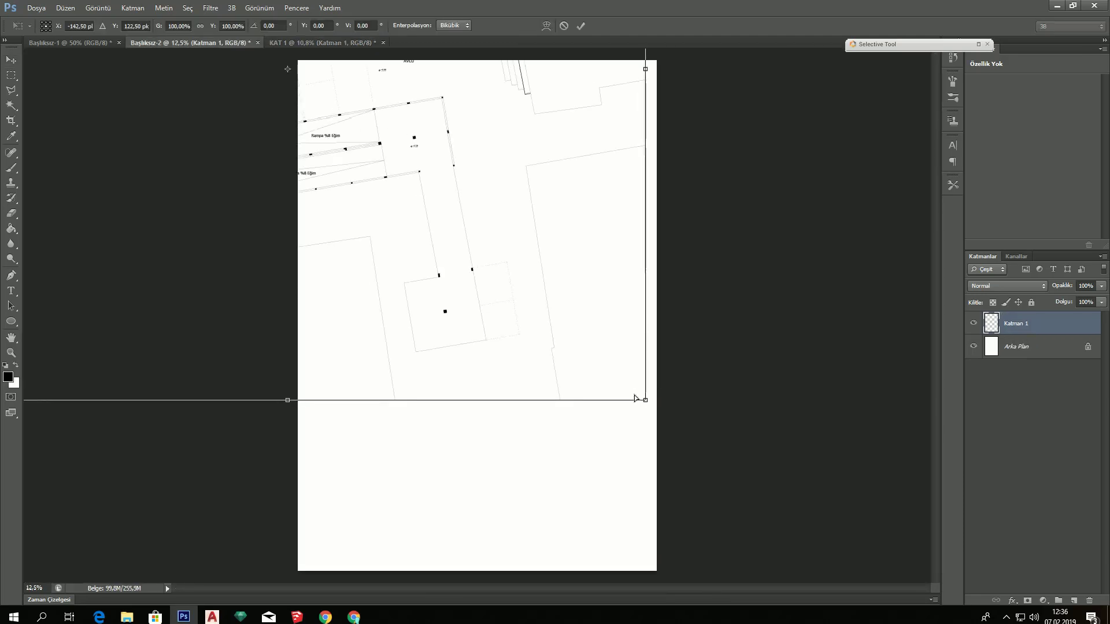
click(565, 27)
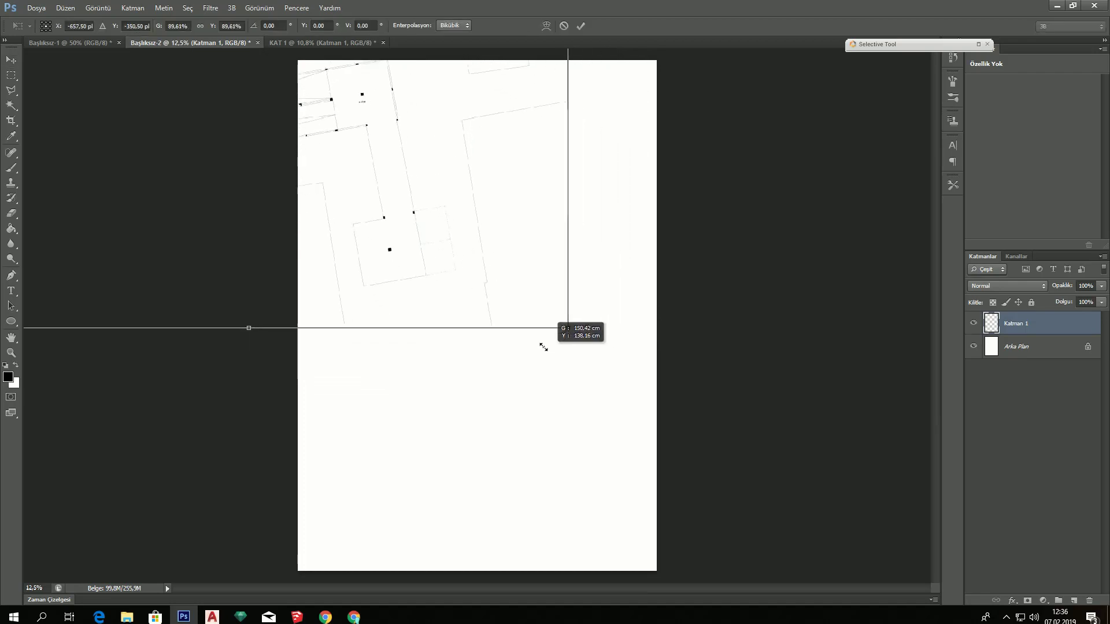
drag(646, 400, 507, 271)
drag(345, 204, 606, 389)
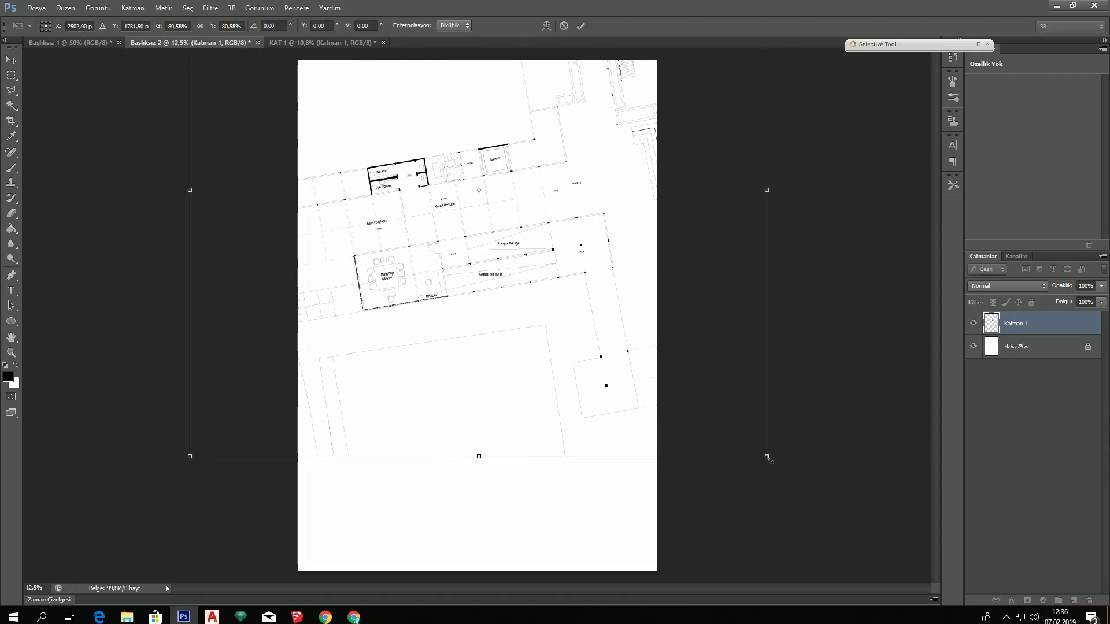
drag(767, 456, 601, 304)
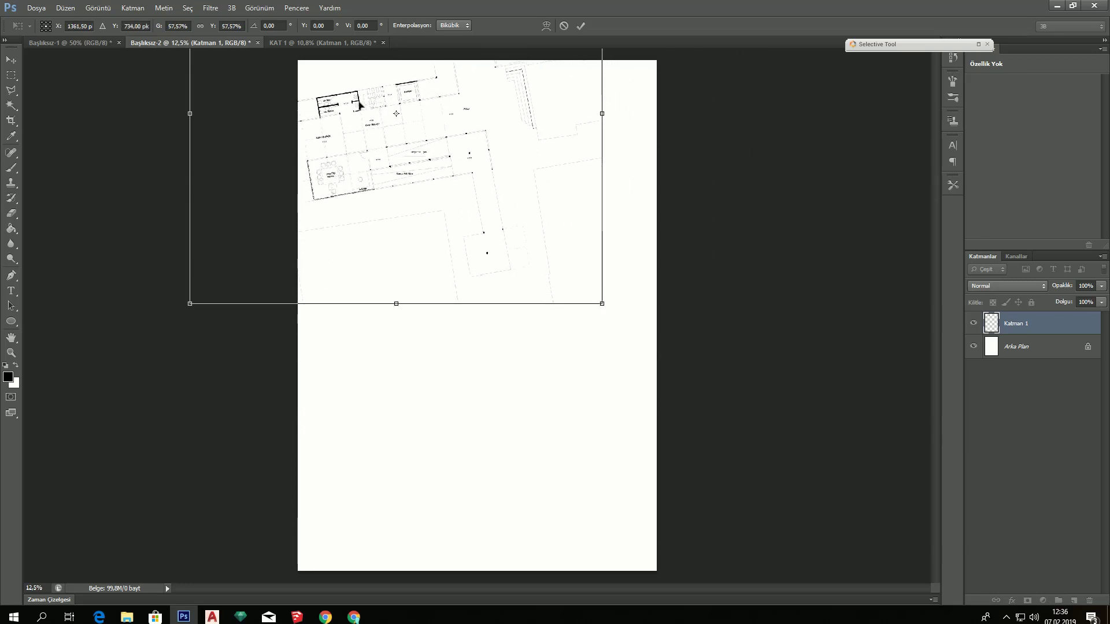
mouse_move(360, 106)
mouse_down()
mouse_move(422, 218)
mouse_move(454, 257)
mouse_move(475, 243)
mouse_move(464, 243)
mouse_up()
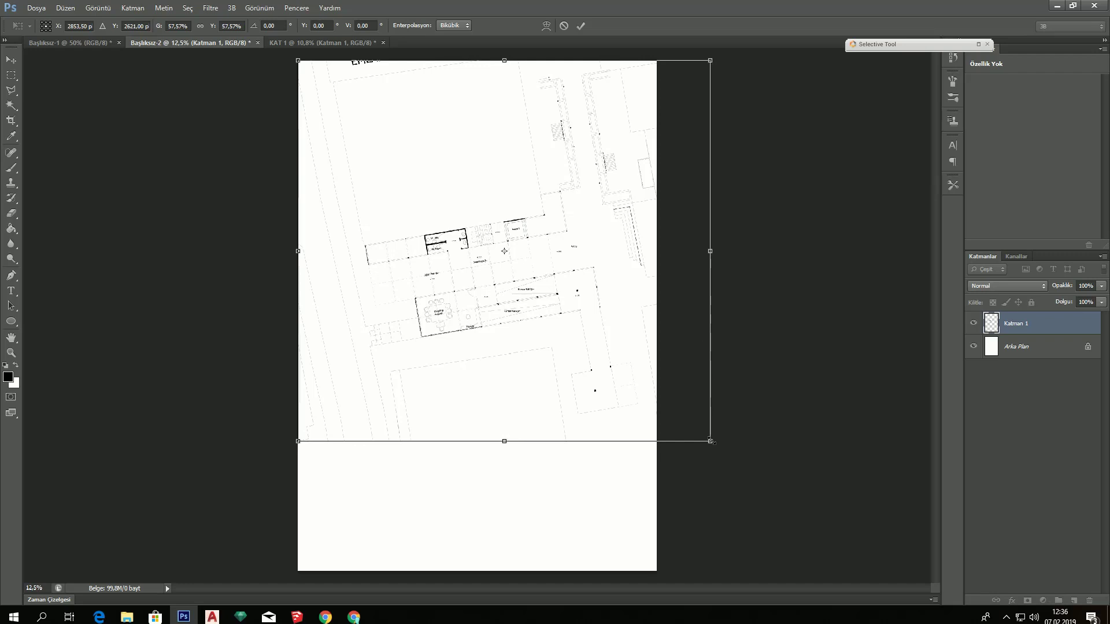
mouse_move(711, 442)
mouse_down()
mouse_move(649, 342)
mouse_move(478, 198)
mouse_move(501, 209)
mouse_up()
click(581, 25)
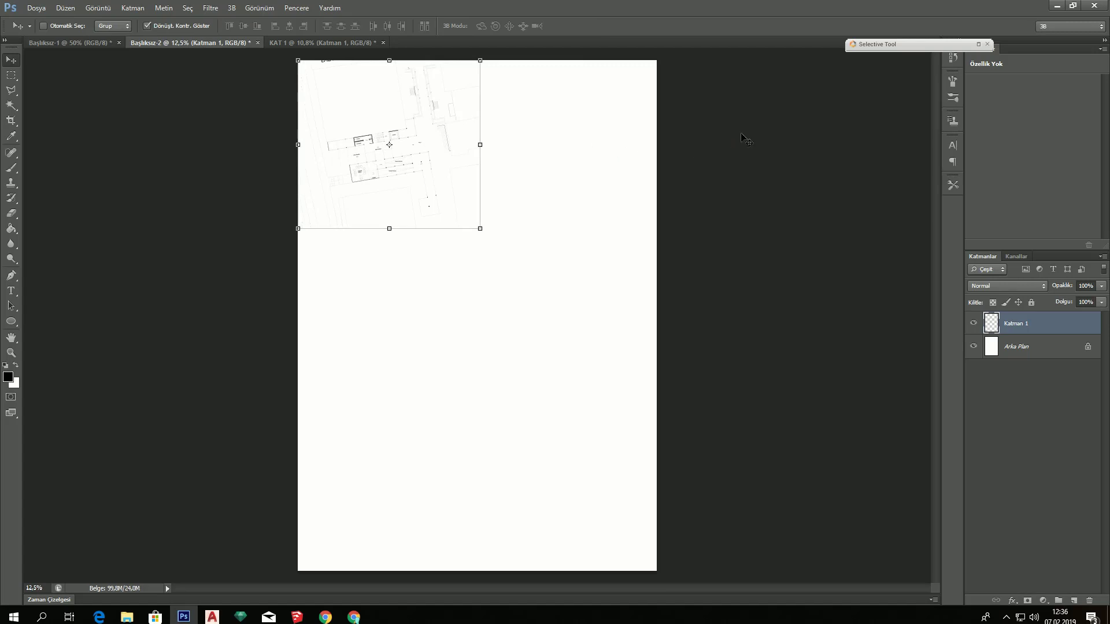
Show the rulers and place a vertical guide at about 42.76 cm
scroll(370, 179, up, 2)
scroll(440, 240, up, 1)
scroll(440, 240, up, 2)
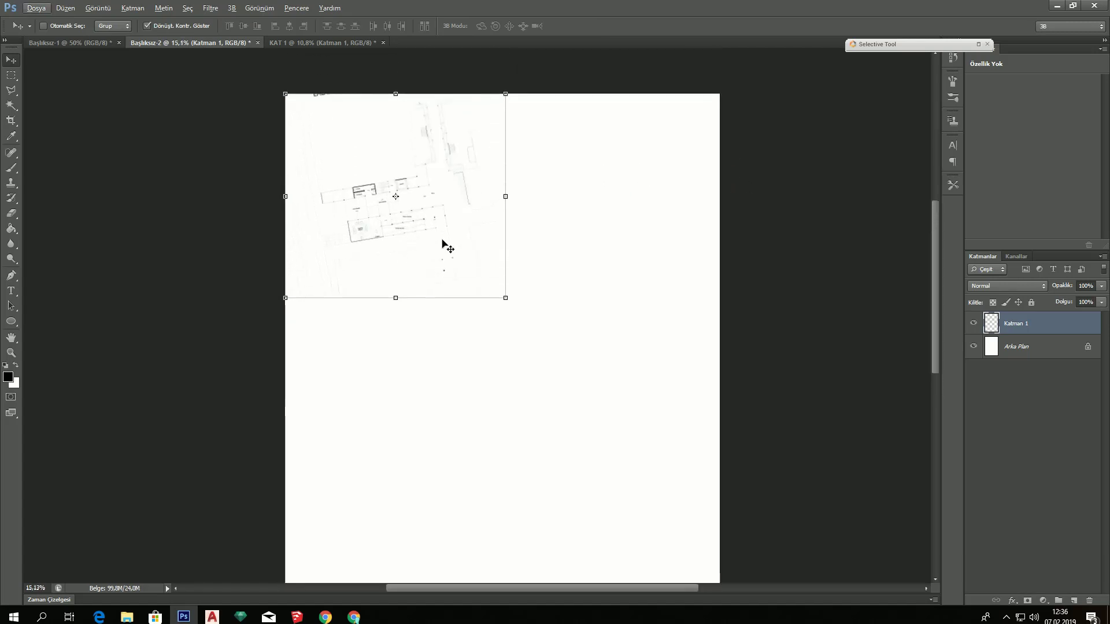
key(alt)
key(ctrl+r)
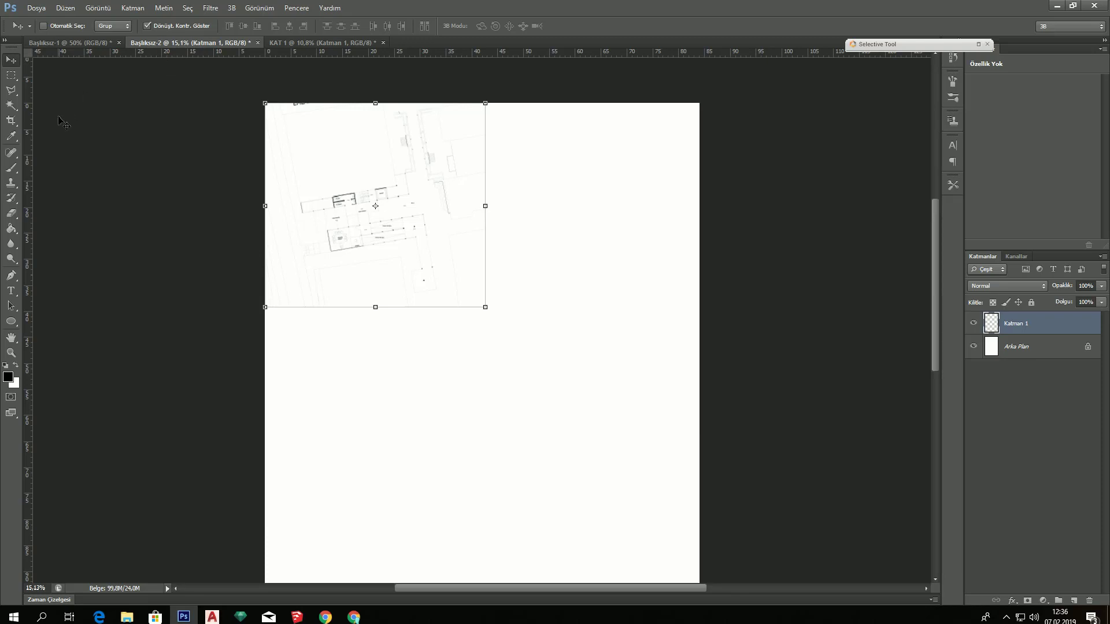
drag(26, 152, 490, 162)
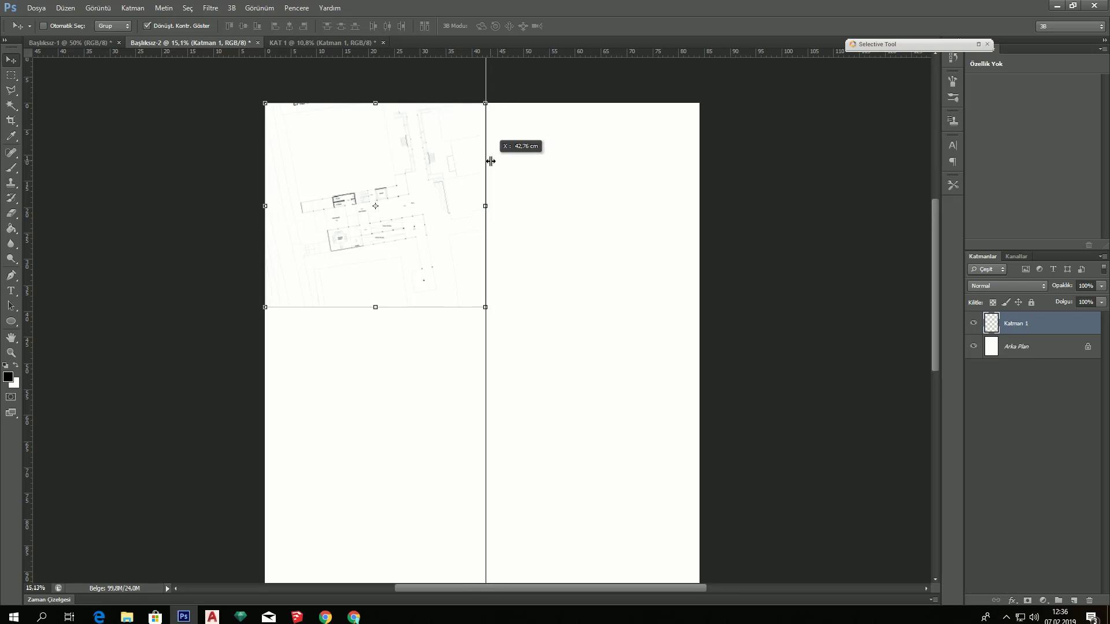
drag(490, 161, 486, 158)
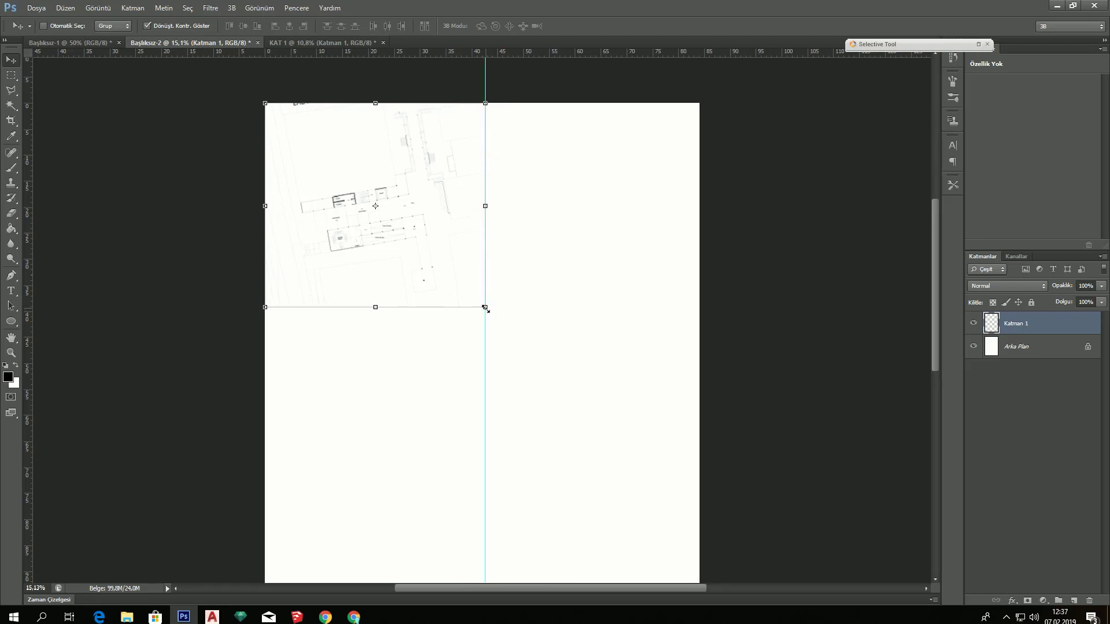
Add a horizontal guide at about 59.45 cm and snap the plan's corner to the vertical guide
drag(485, 308, 533, 317)
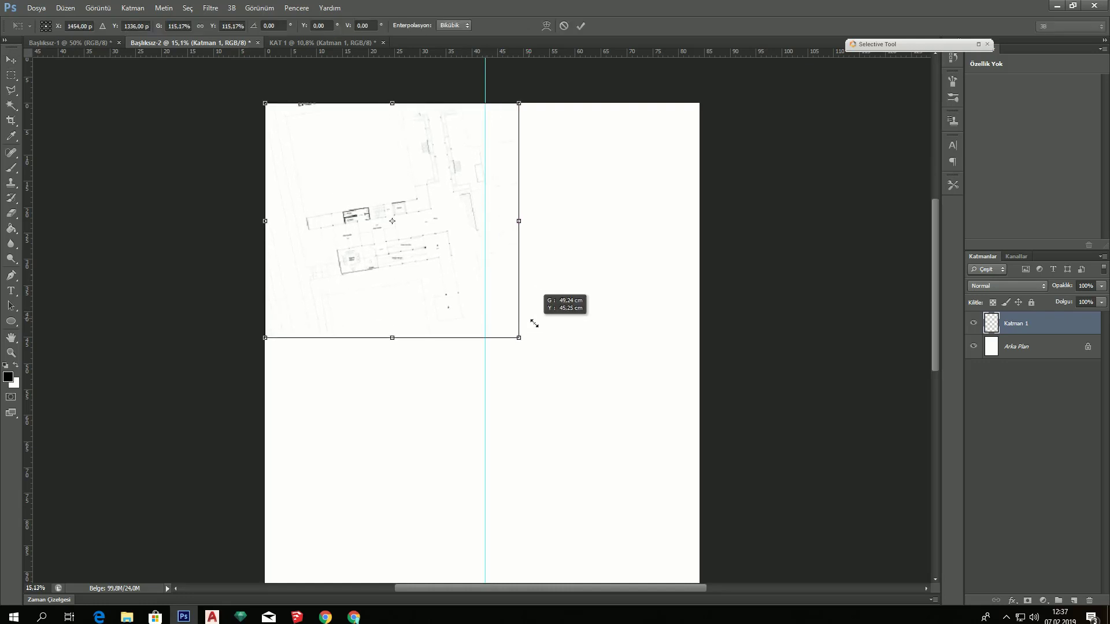
click(580, 26)
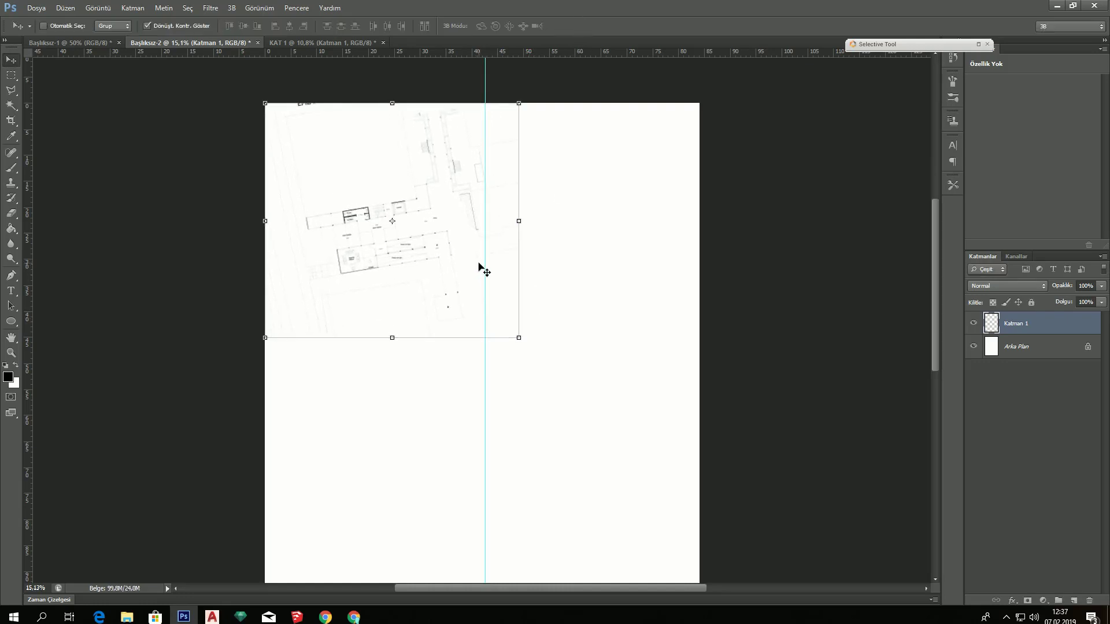
key(ctrl+z)
drag(486, 350, 483, 353)
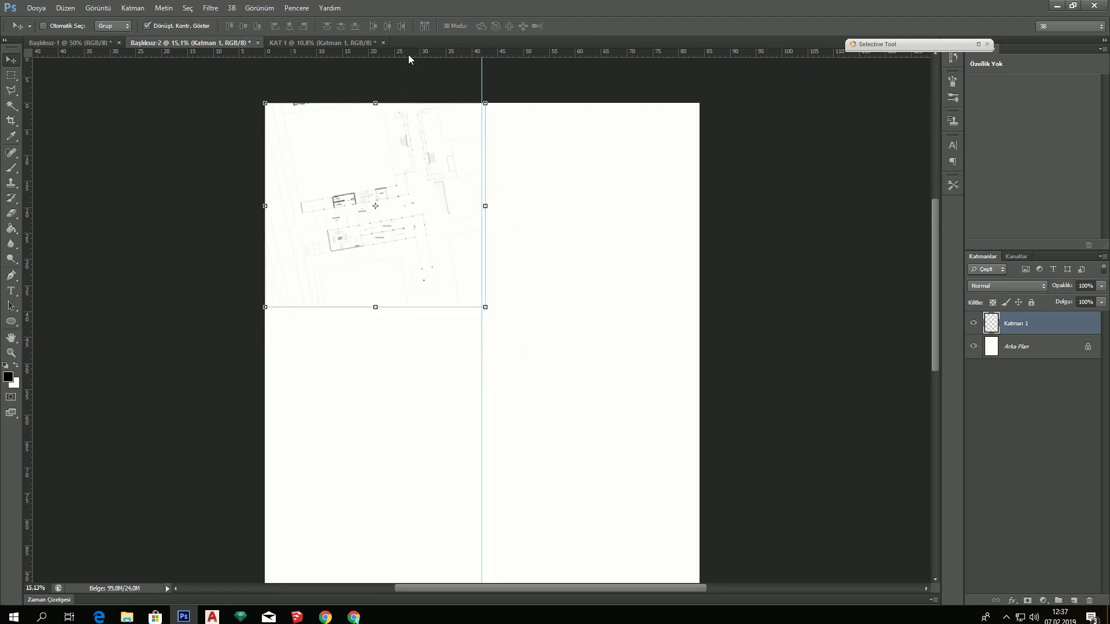
drag(408, 54, 428, 417)
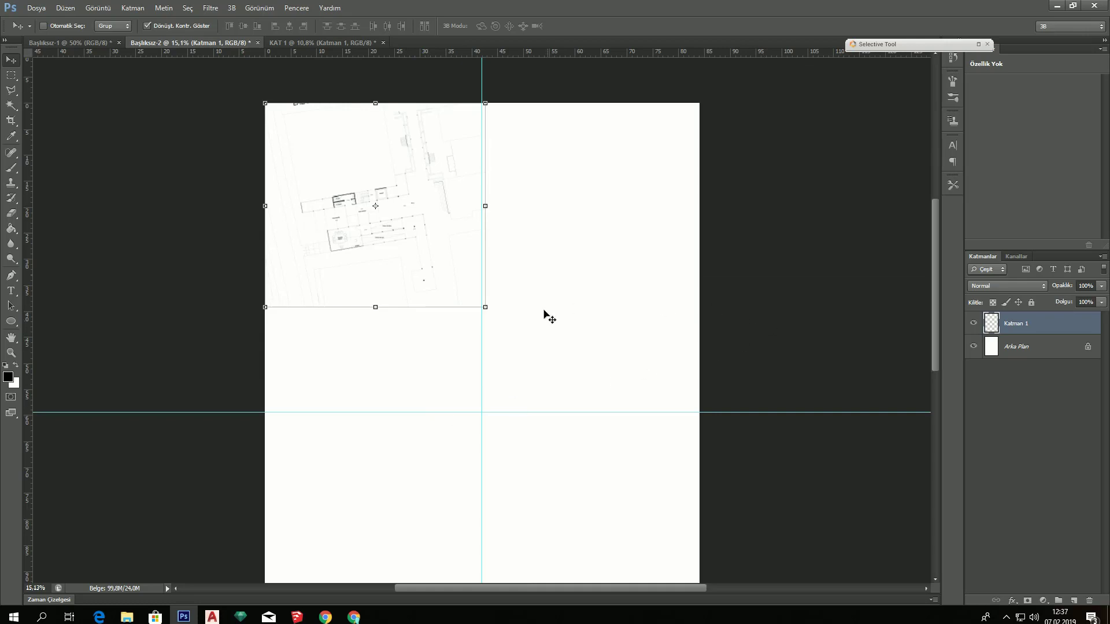
drag(485, 307, 482, 304)
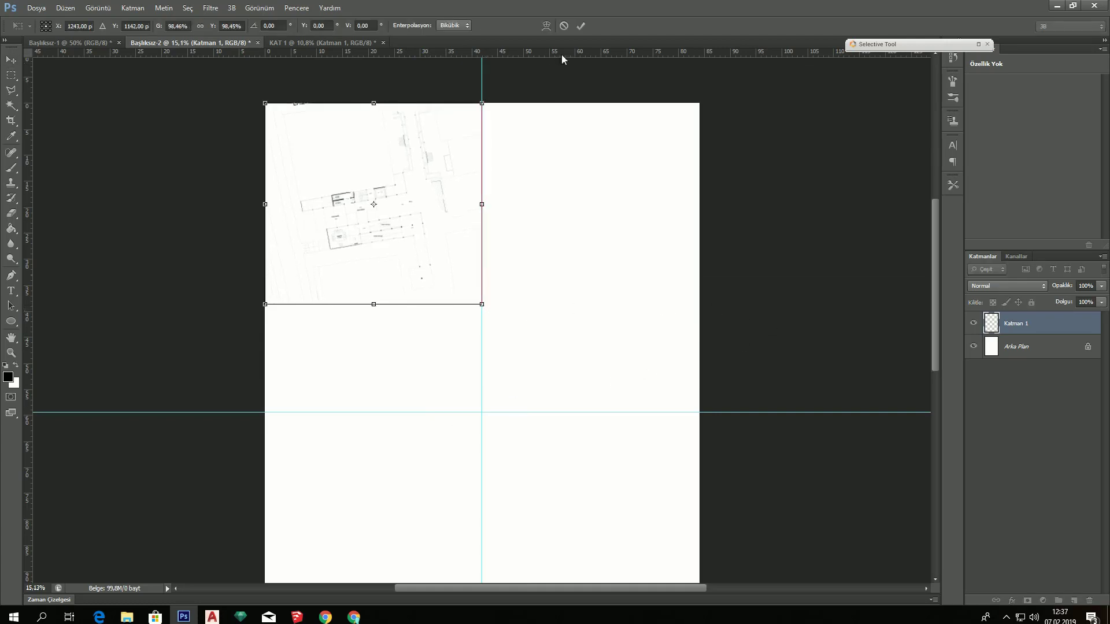
click(580, 25)
Change the Katman 1 layer's name to KAT 1 in the Layers panel
scroll(338, 202, up, 2)
scroll(346, 200, up, 2)
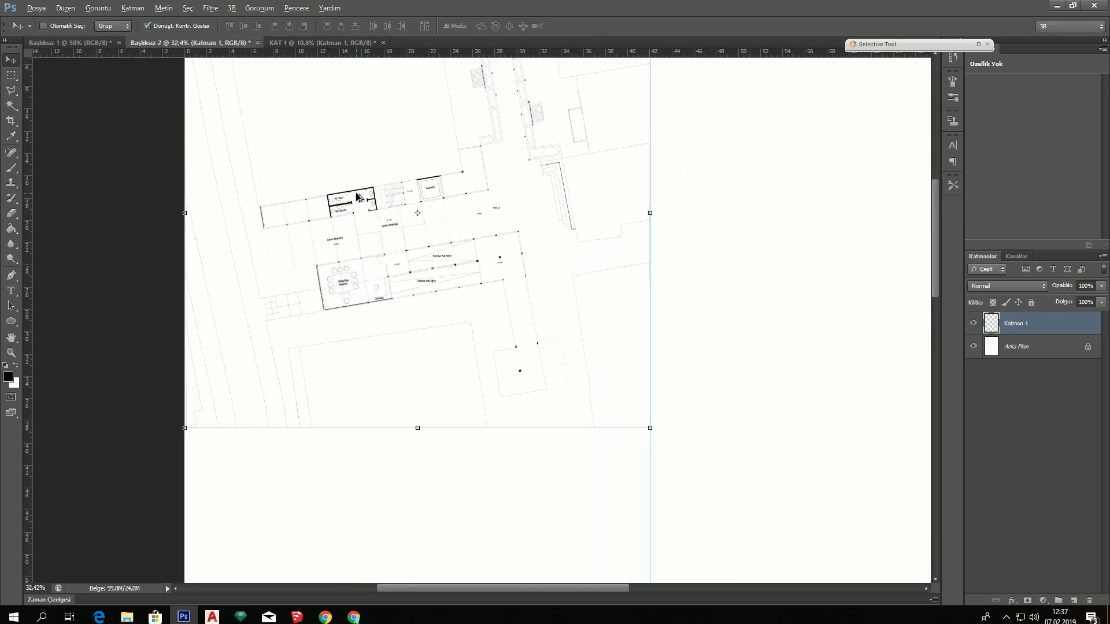
scroll(355, 196, up, 2)
scroll(359, 195, up, 1)
scroll(359, 194, down, 1)
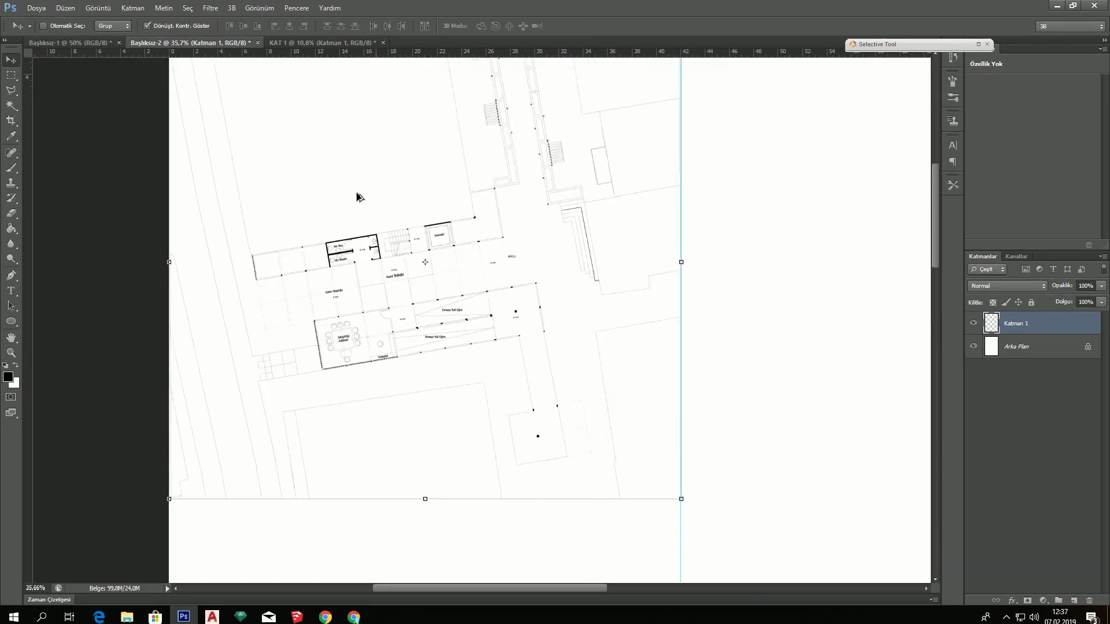
scroll(376, 205, down, 1)
scroll(392, 218, up, 1)
scroll(399, 243, up, 1)
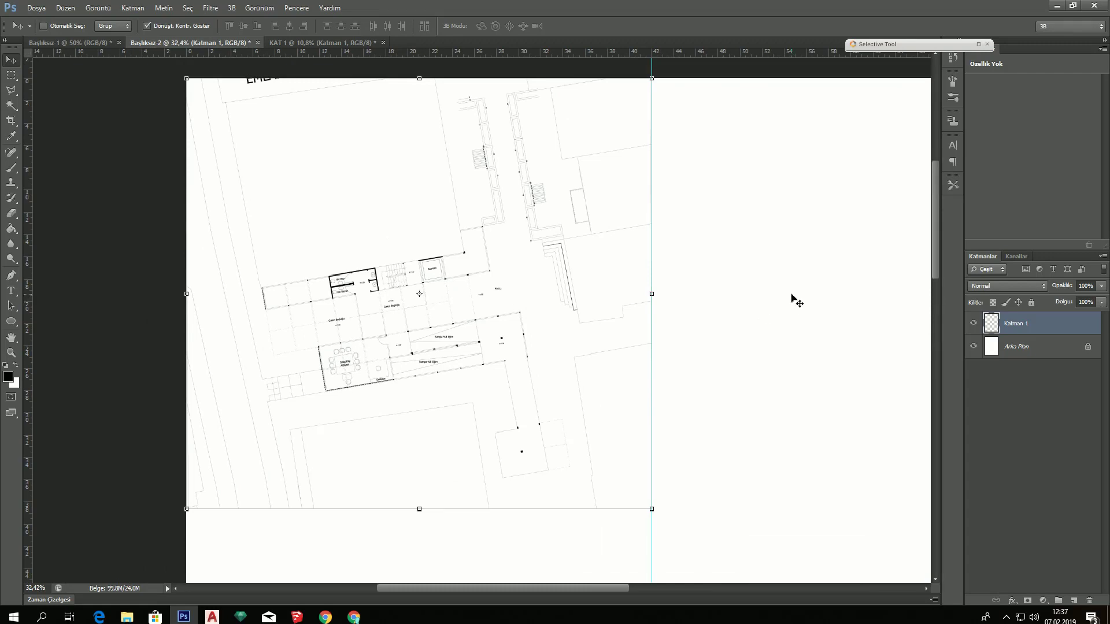
double_click(1016, 325)
text(KAT)
key(Return)
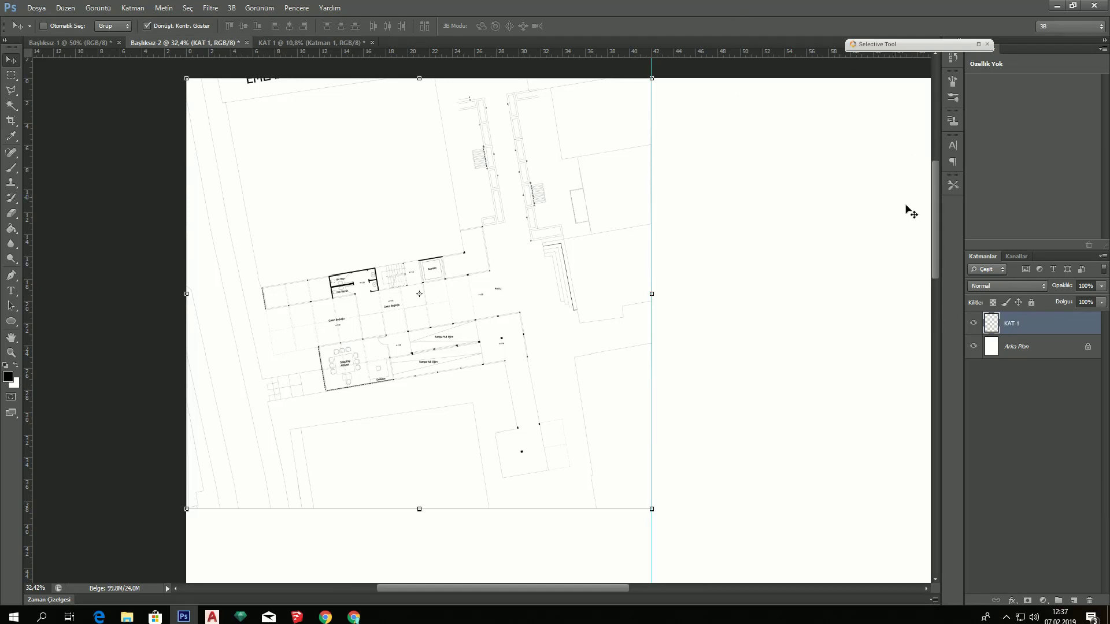
scroll(581, 302, down, 1)
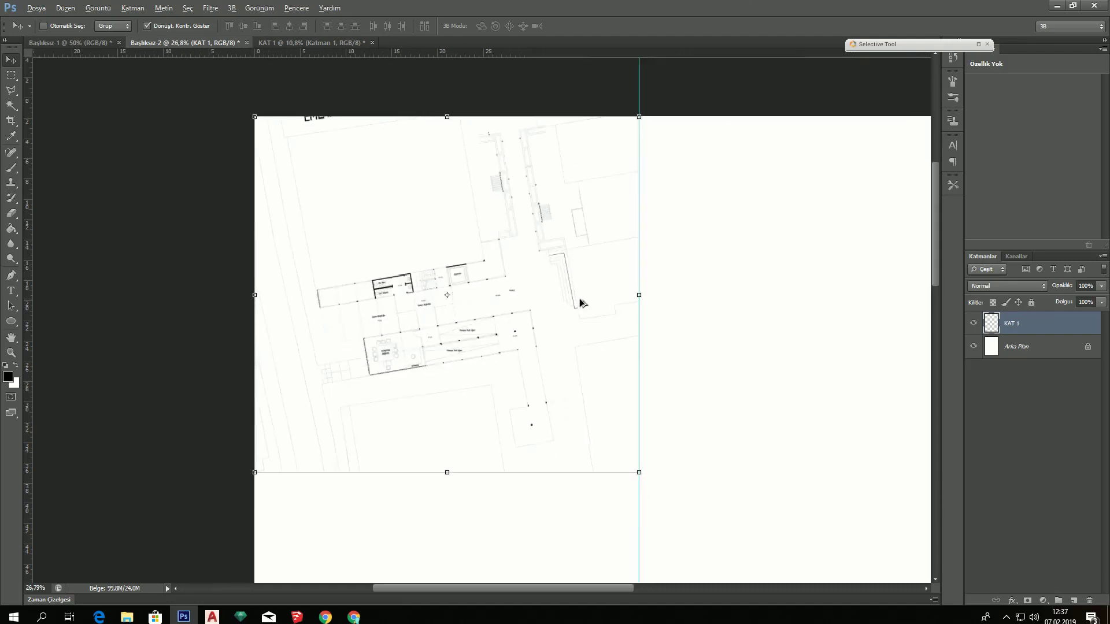